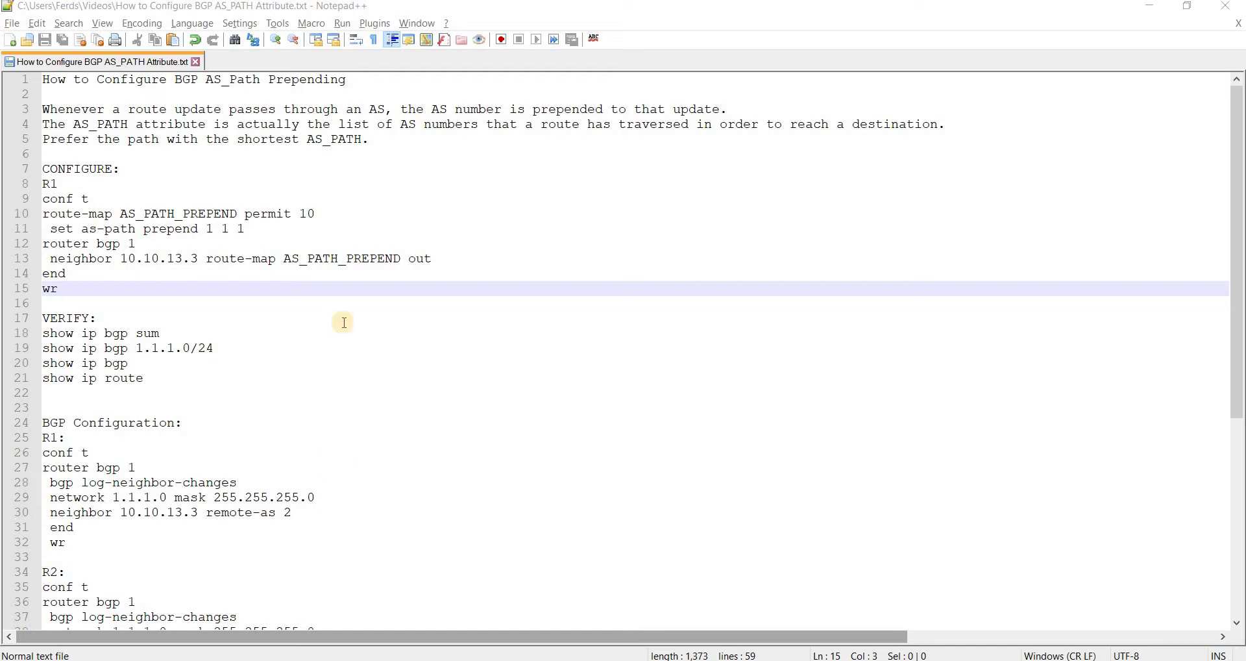
Step: Switch to the Cisco BGP Case Studies page in Chrome and read how AS_PATH is built for network 190.10.0.0
drag(389, 146, 4, 94)
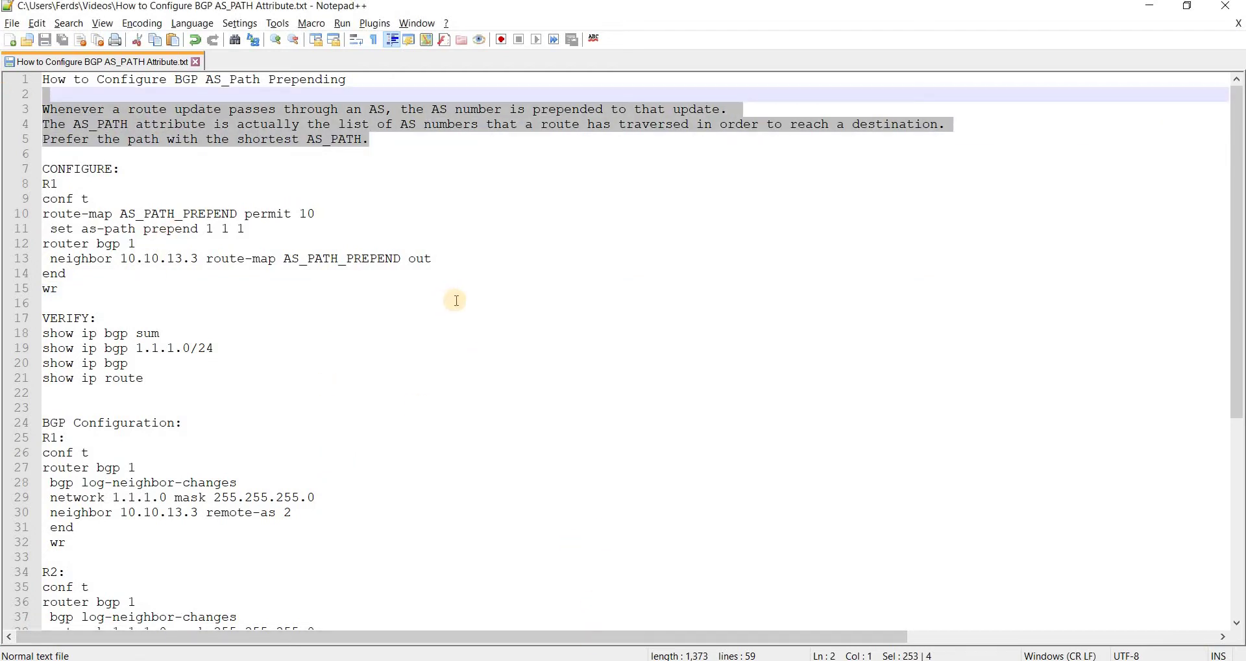
key(alt+Tab)
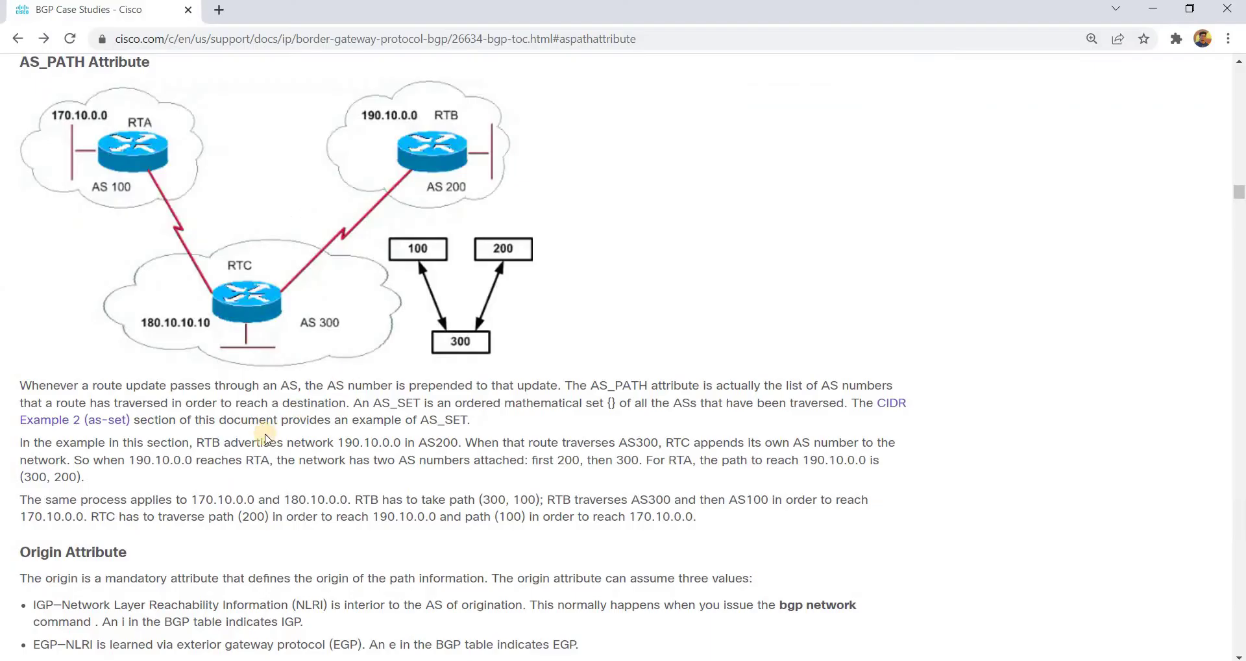
click(76, 384)
drag(76, 384, 90, 386)
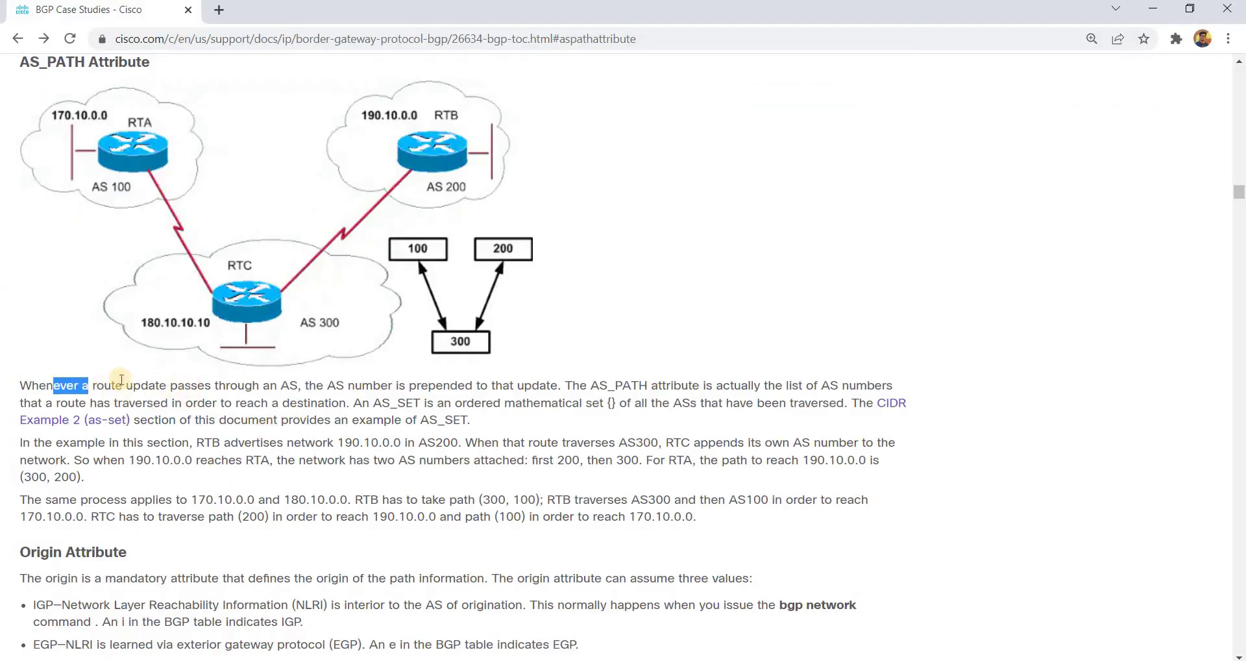
click(55, 413)
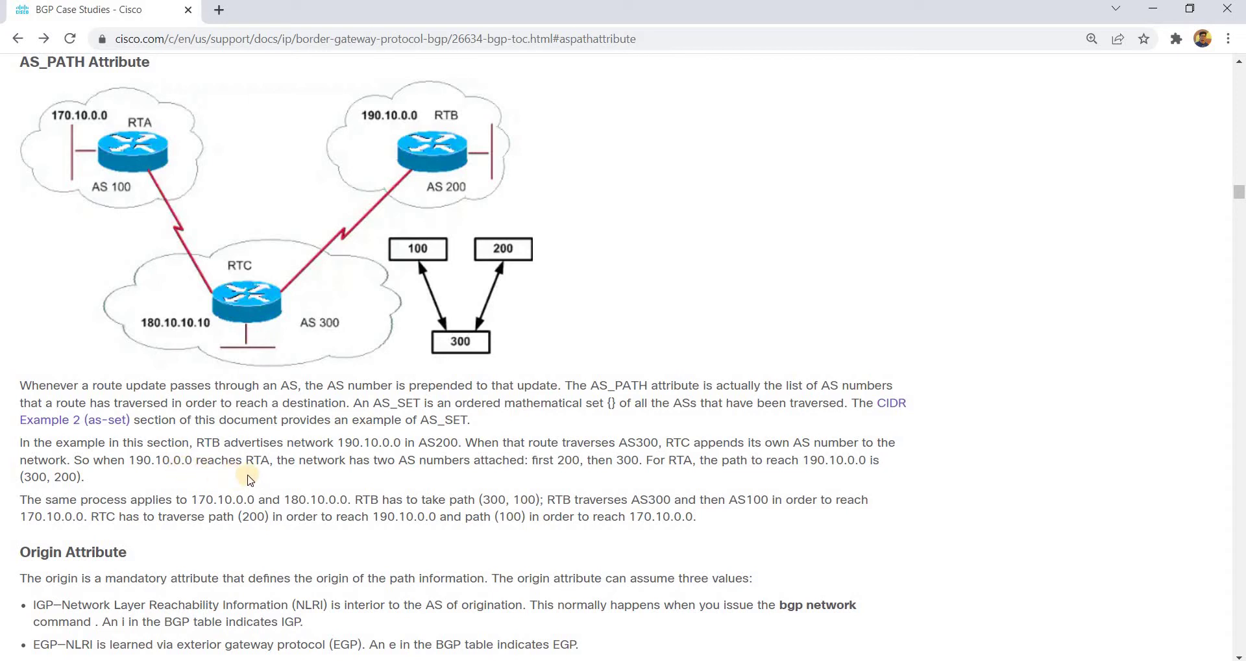
drag(306, 447, 345, 447)
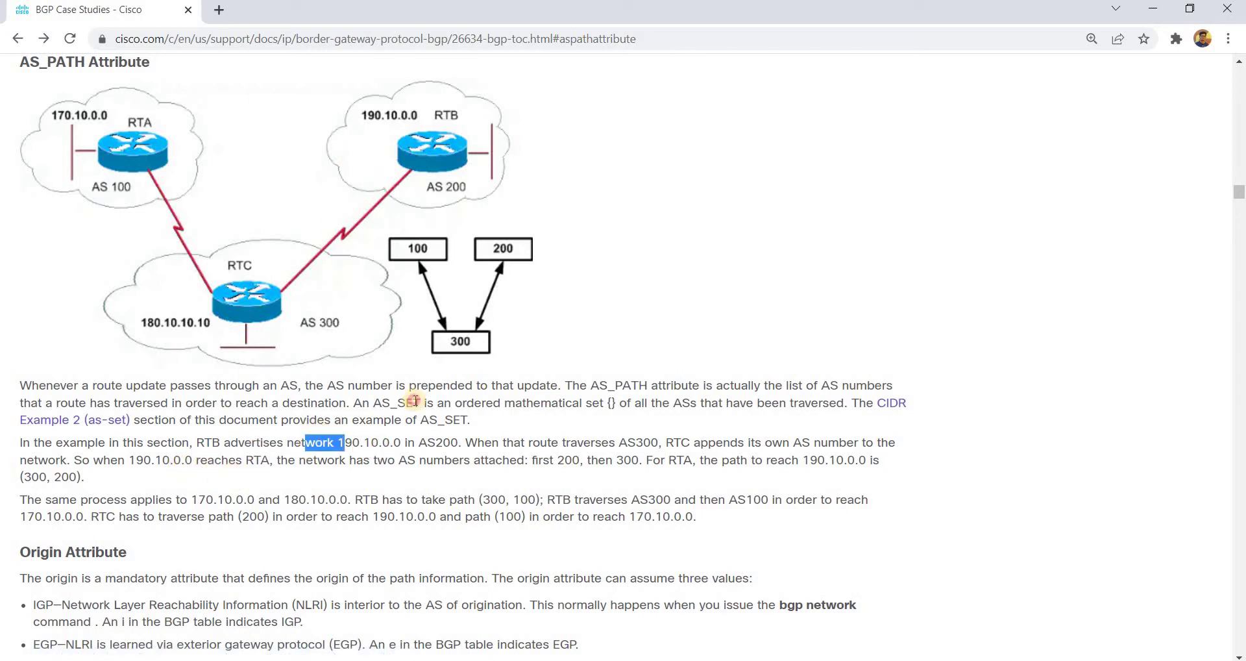
click(415, 400)
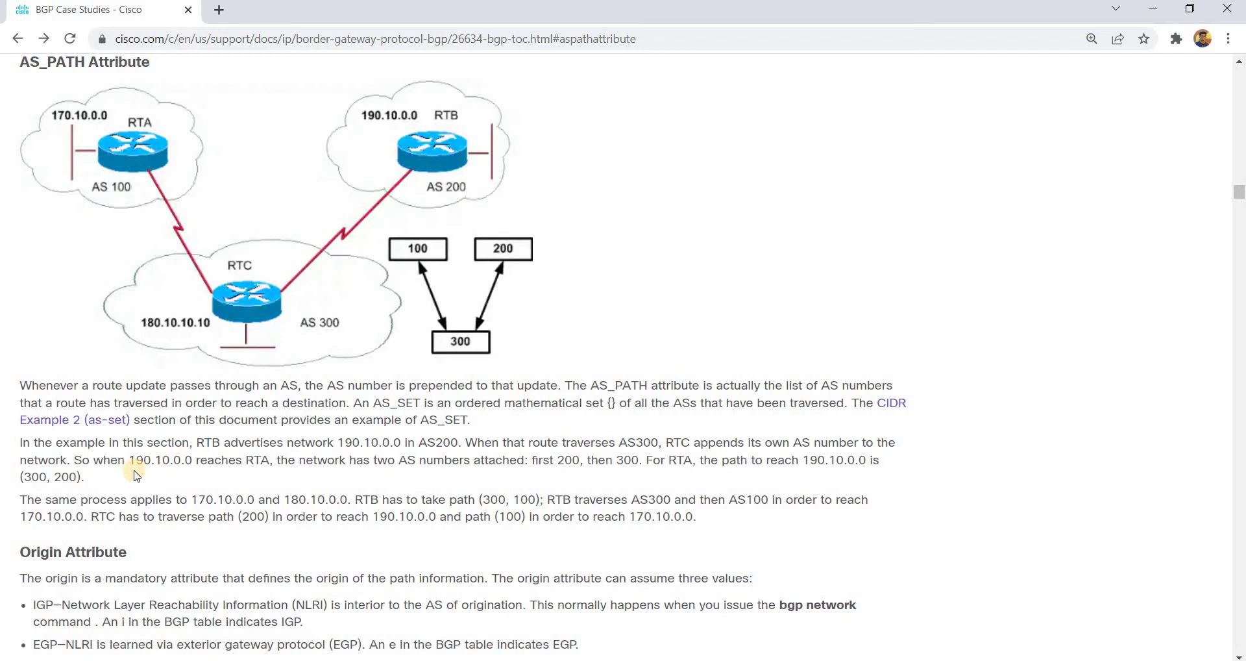
drag(145, 464, 163, 463)
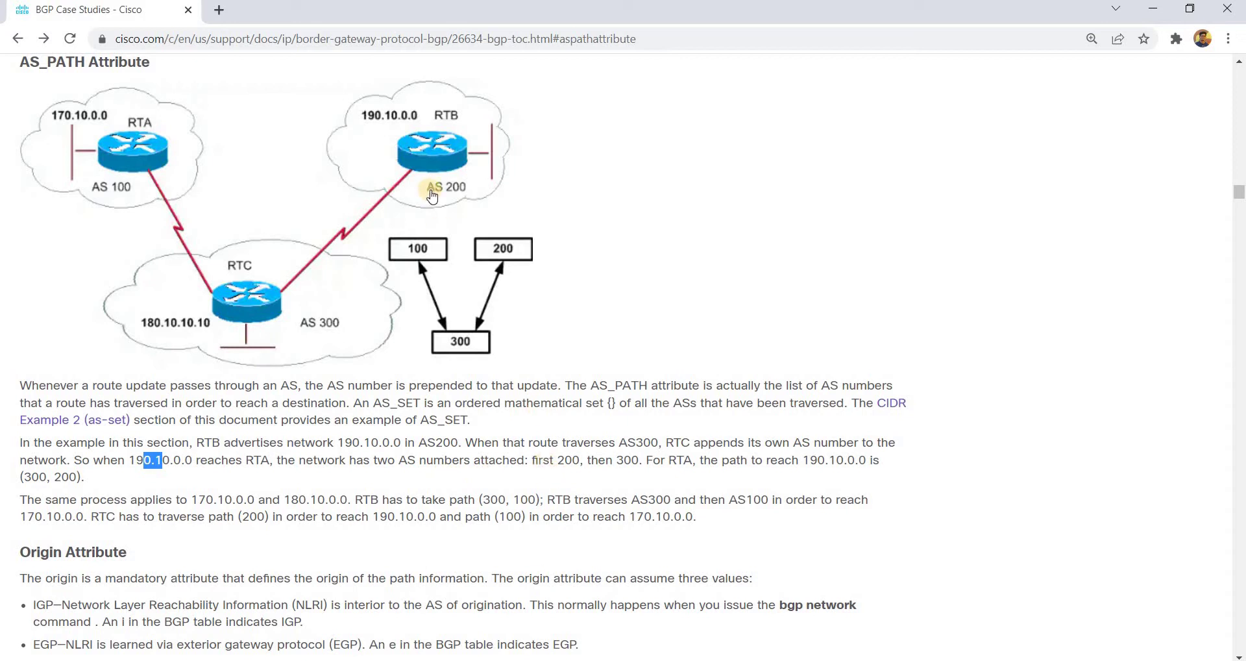
click(613, 460)
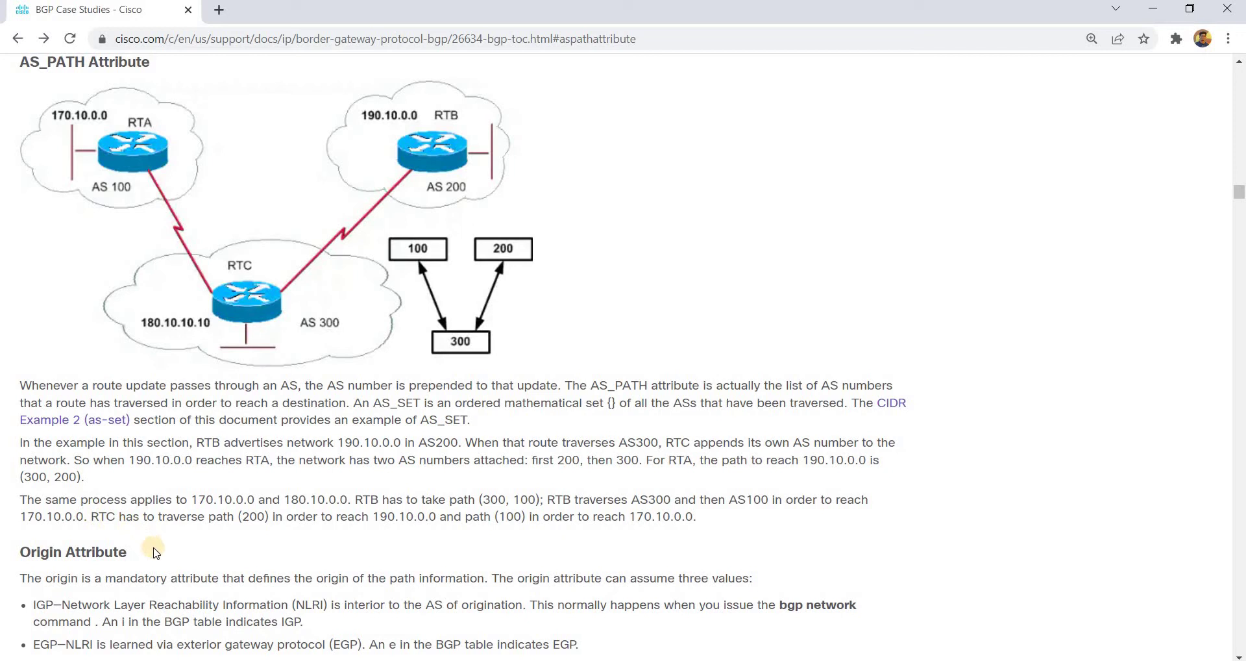
Step: Read the paragraph on the AS paths that RTB and RTC take to reach 170.10.0.0 and 190.10.0.0
drag(198, 500, 224, 499)
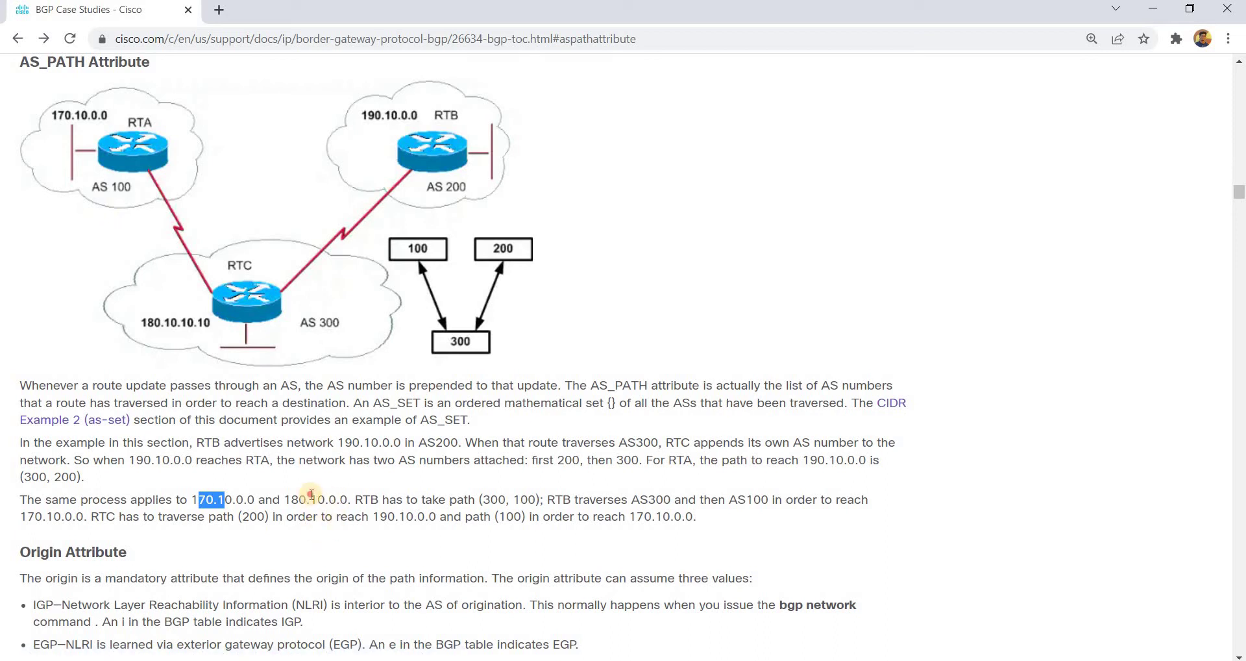
drag(310, 498, 317, 500)
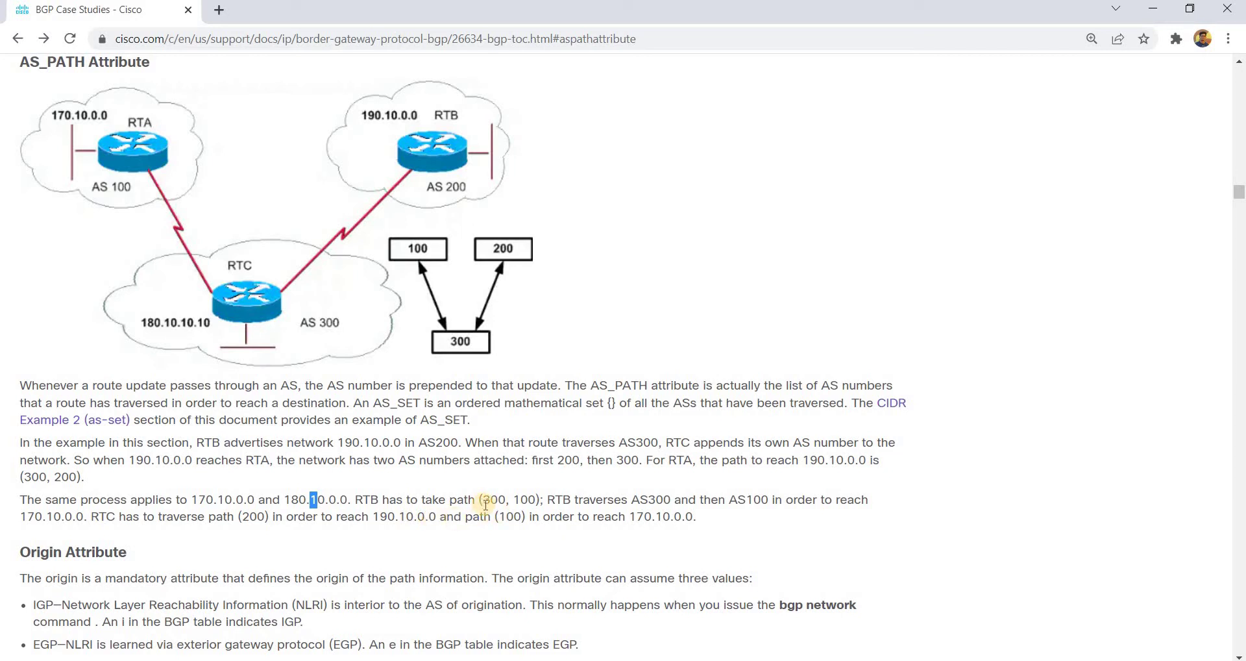
click(495, 499)
drag(479, 500, 498, 500)
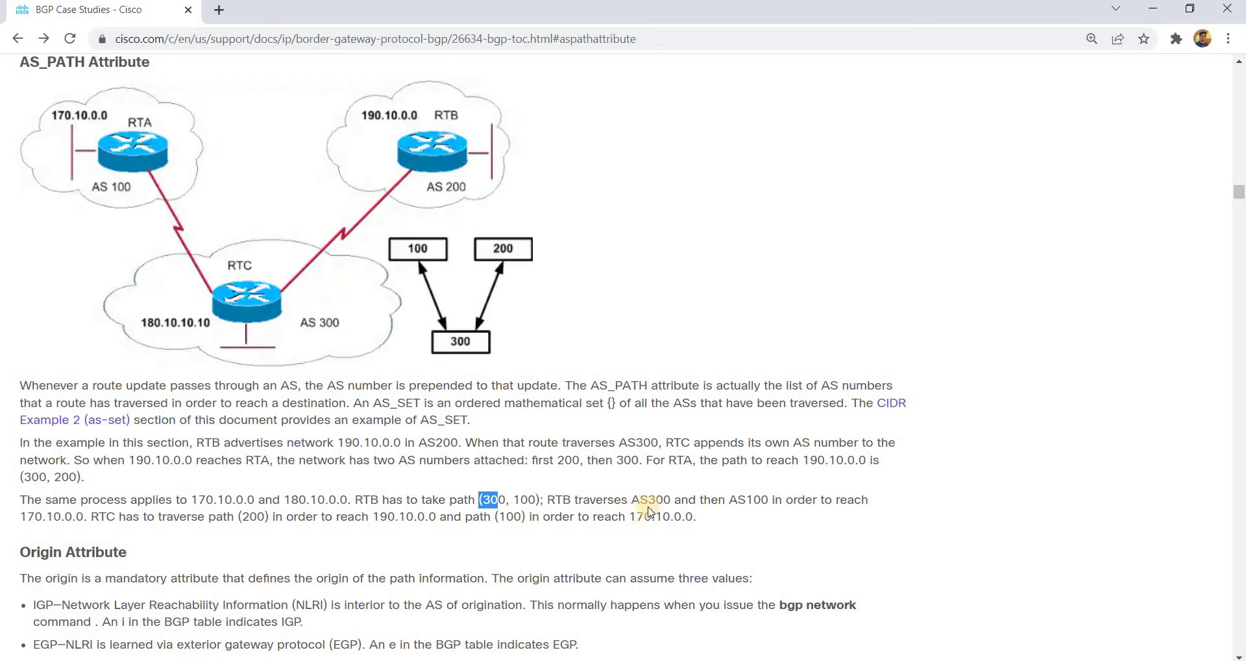
drag(675, 501, 664, 501)
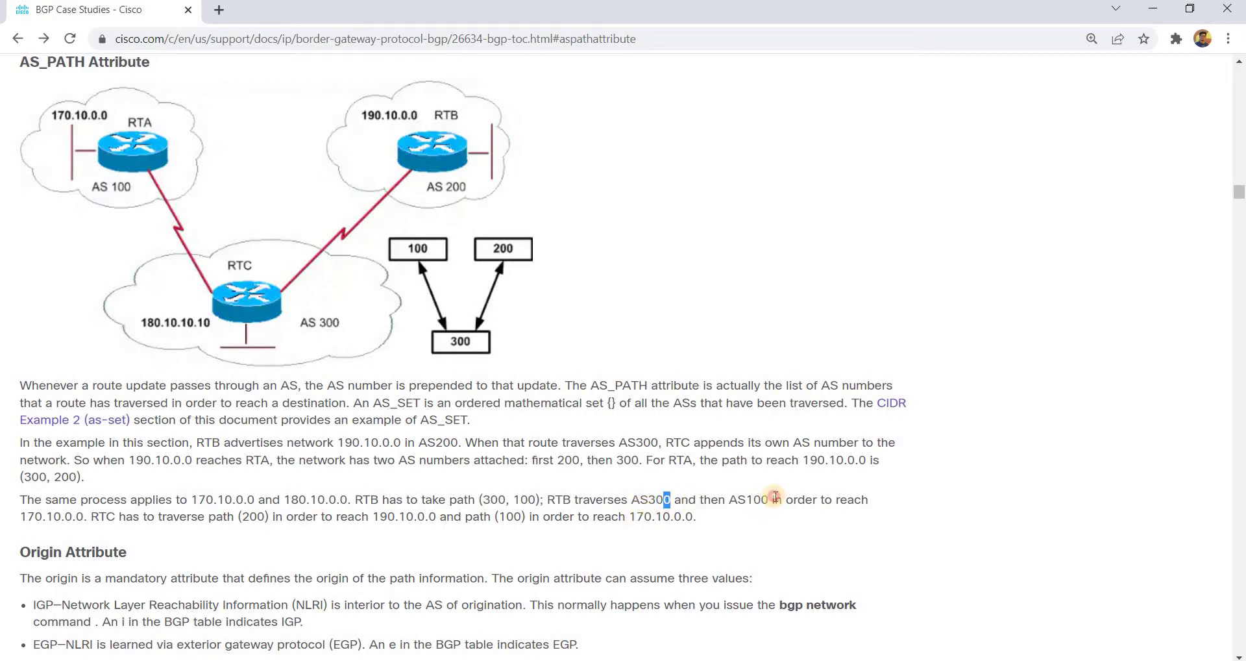
drag(775, 497, 760, 502)
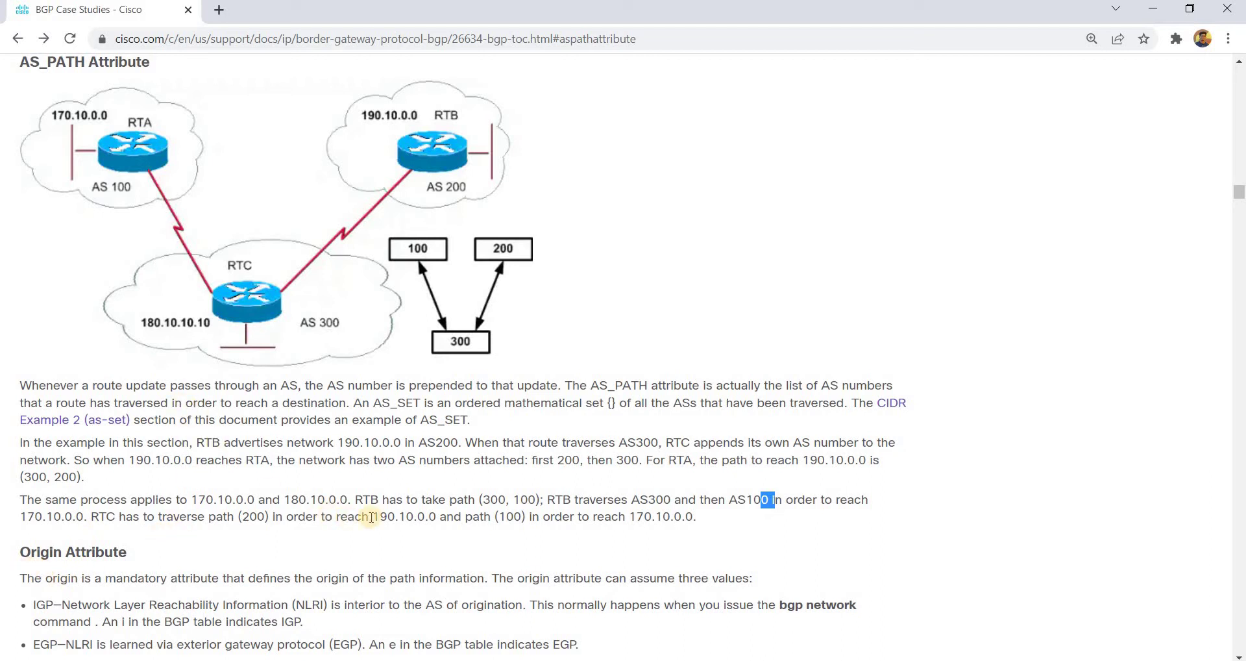
drag(380, 517, 406, 518)
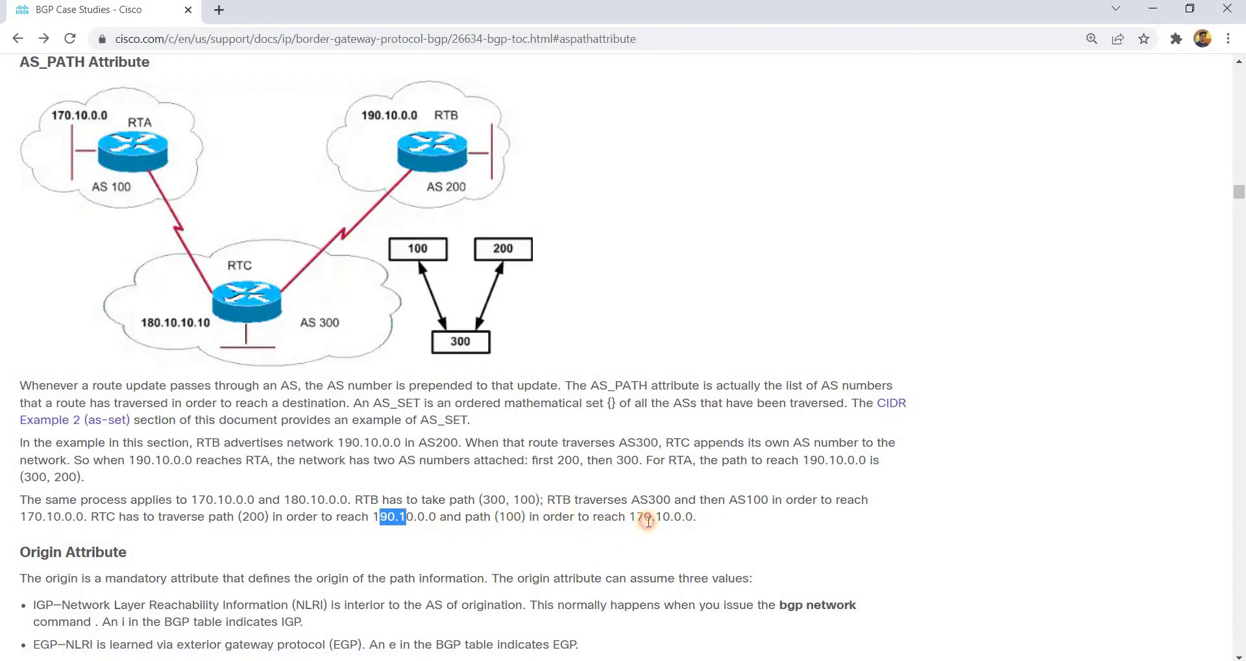
scroll(632, 390, up, 8)
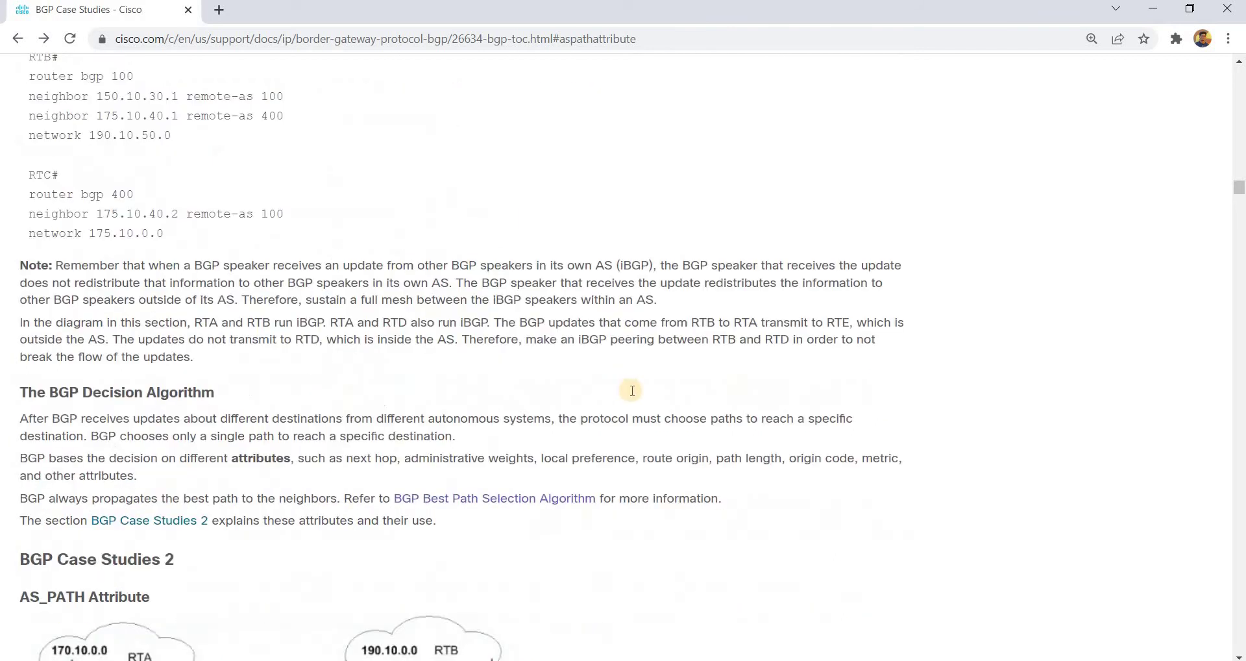
scroll(632, 390, down, 8)
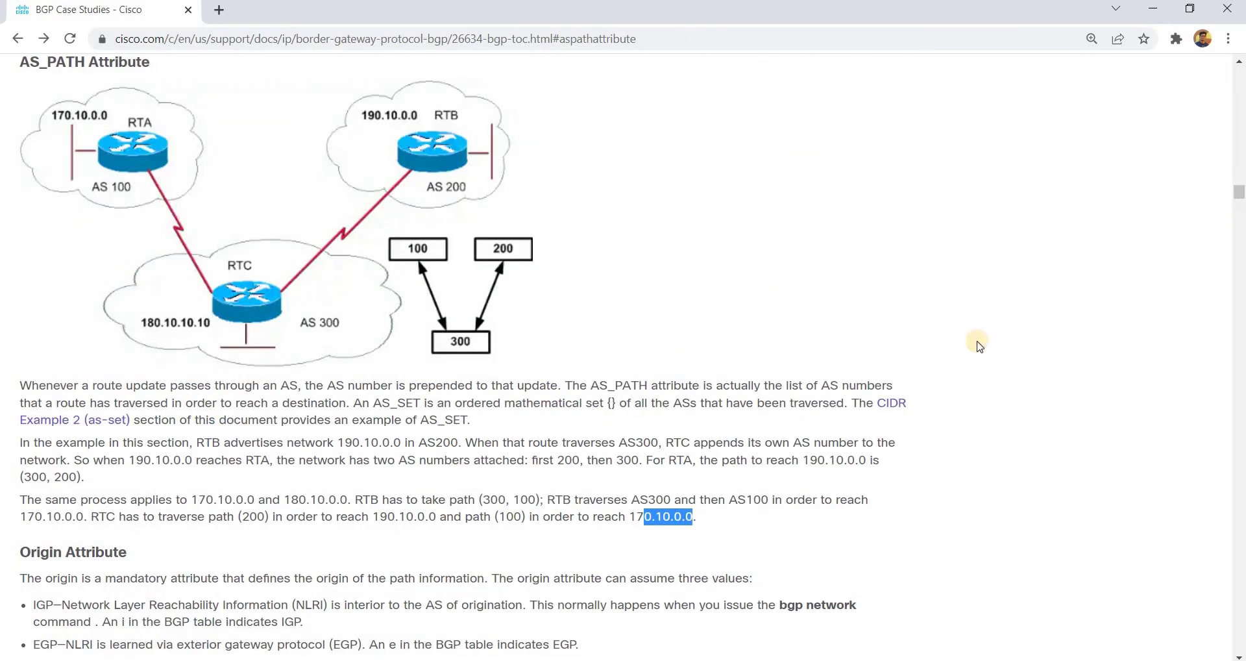
click(905, 375)
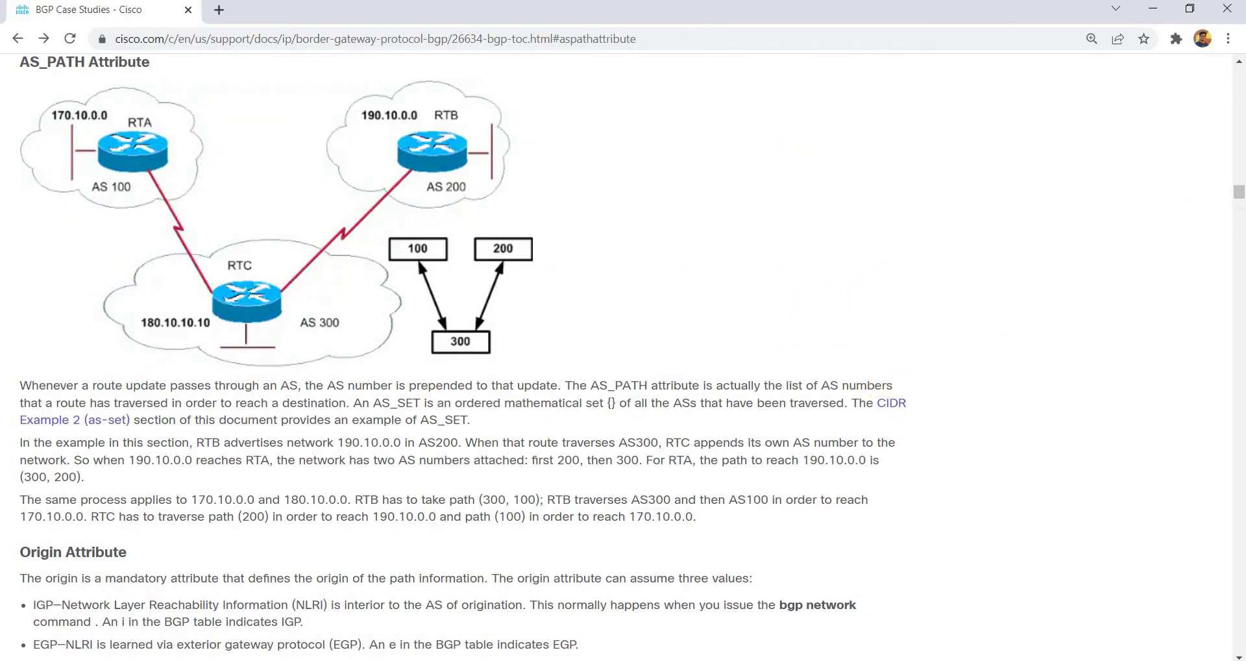
Step: Switch to the Notepad++ notes and insert a blank line above "Prefer the path with the shortest AS_PATH."
click(523, 659)
click(497, 516)
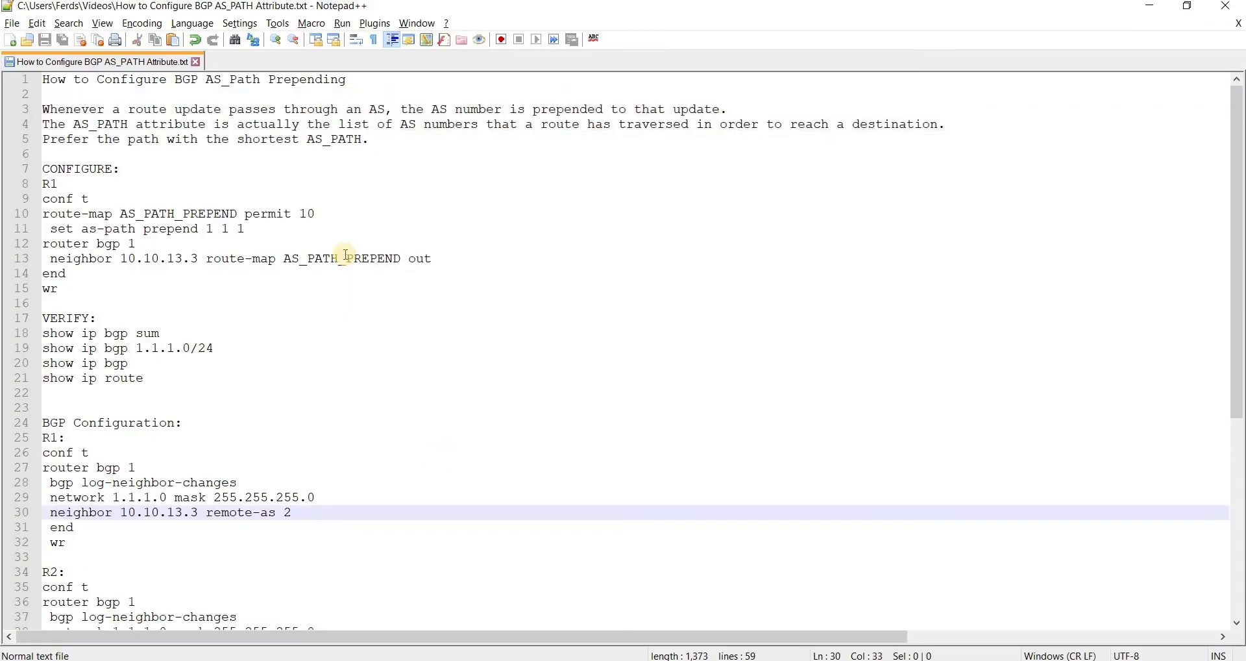
click(975, 127)
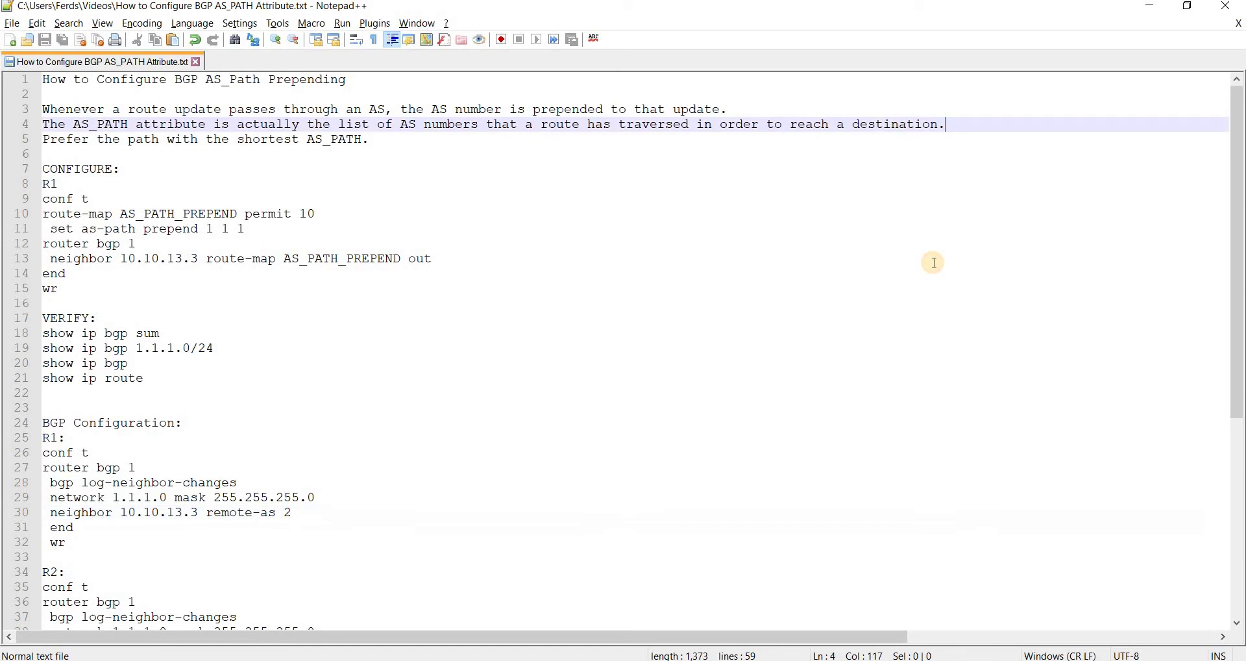
key(Return)
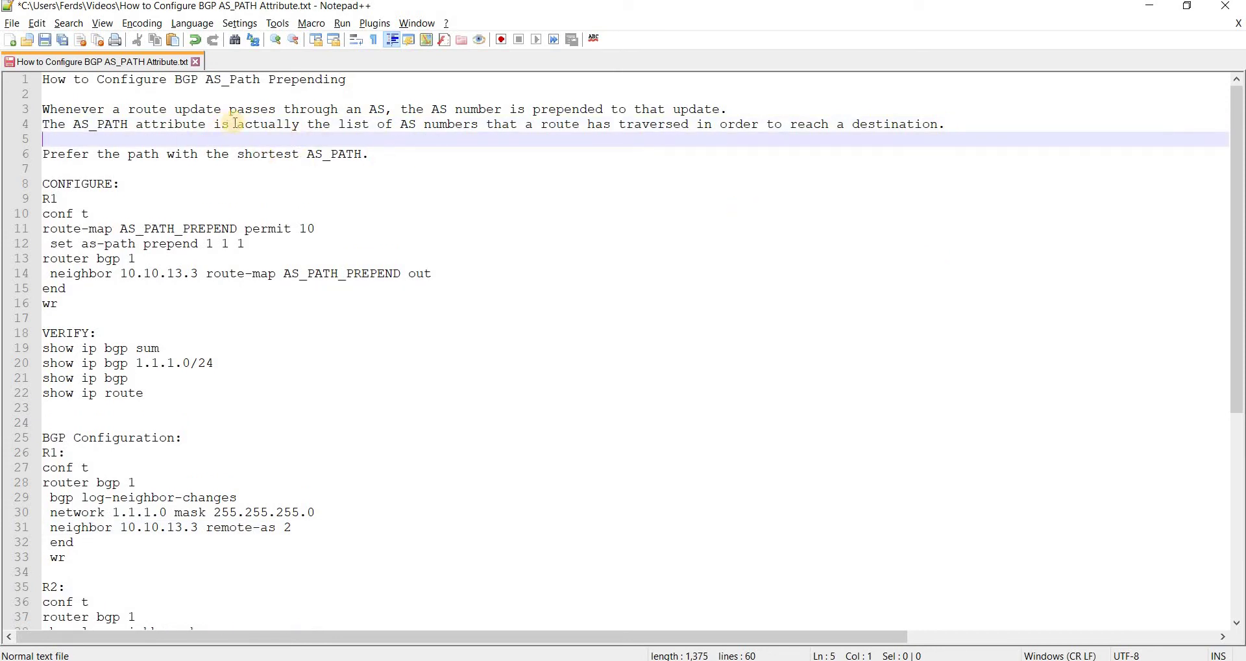
Step: Review the AS_PATH definition and the shortest-path rule at the beginning of the notes
drag(193, 111, 15, 109)
key(alt+Tab)
key(alt+Tab)
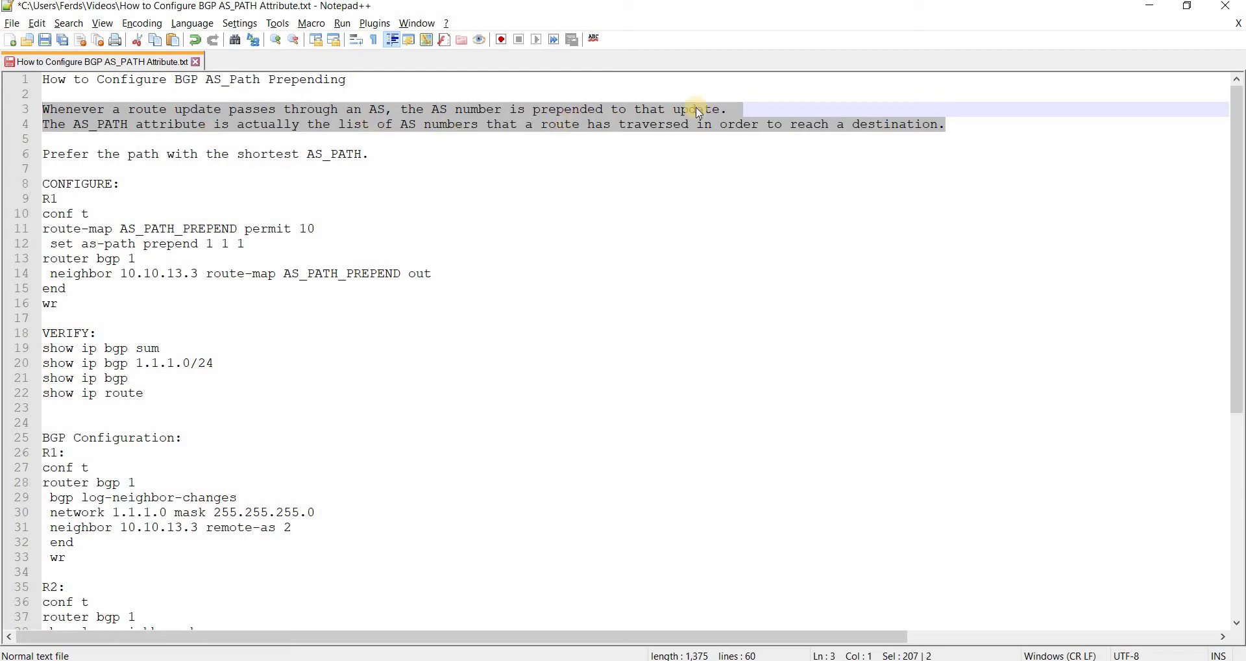
click(751, 107)
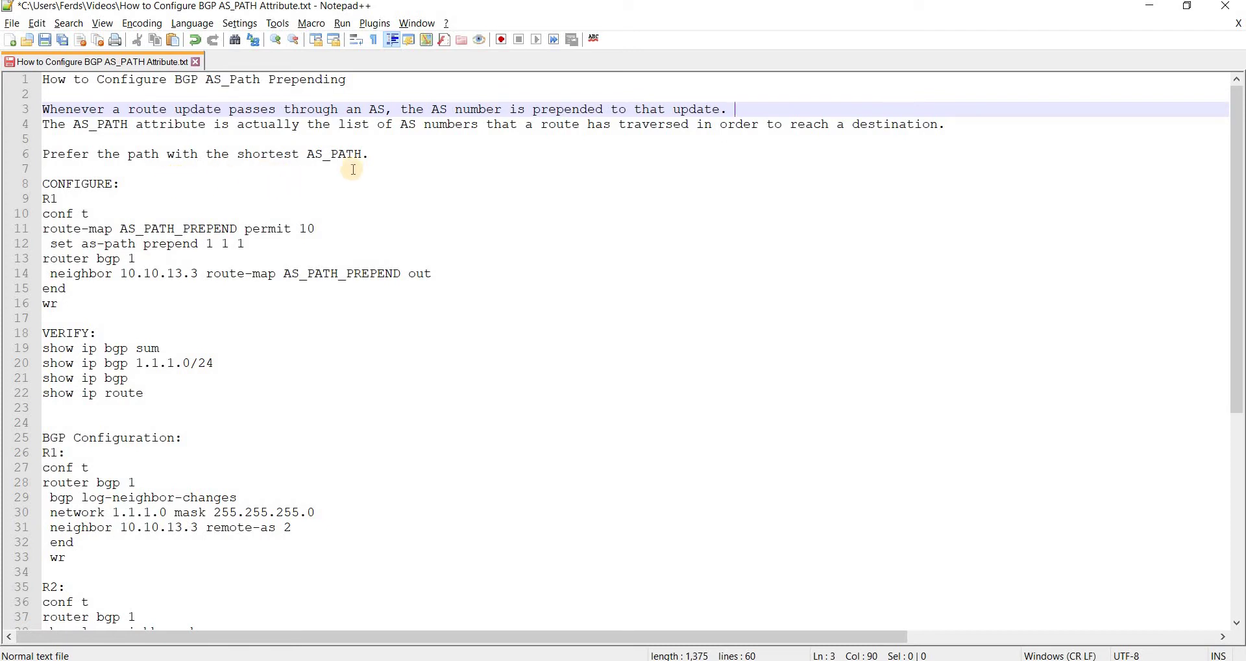
click(411, 155)
key(Down)
key(Down)
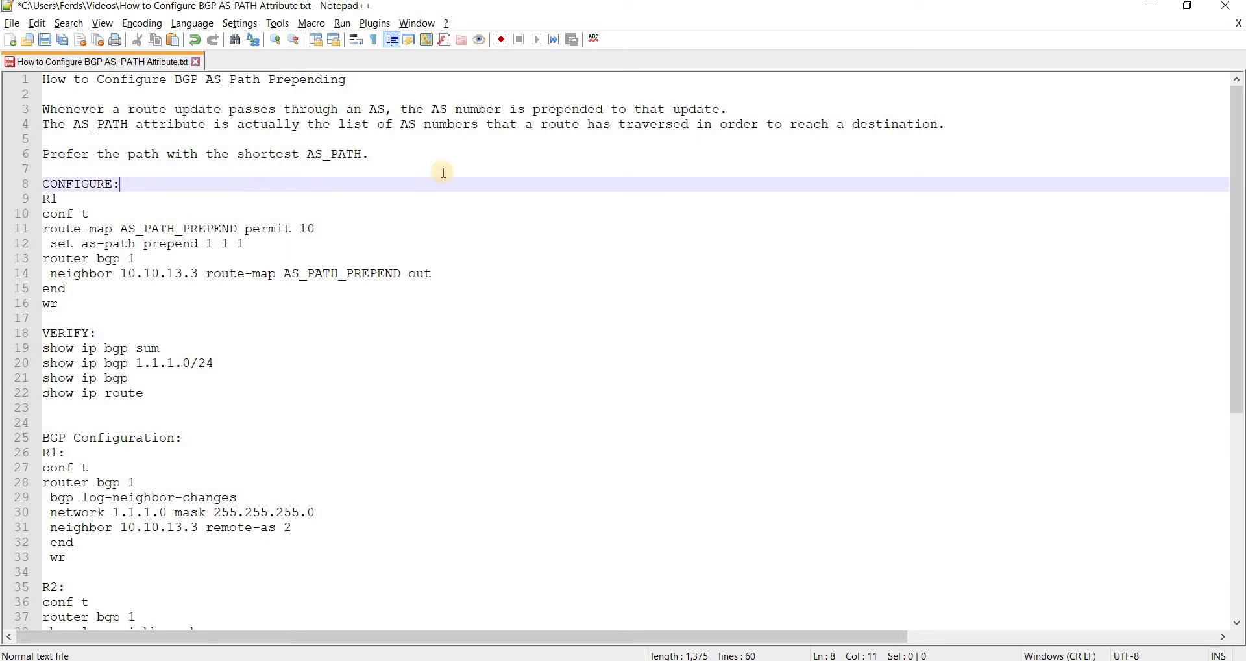
key(Up)
key(Up)
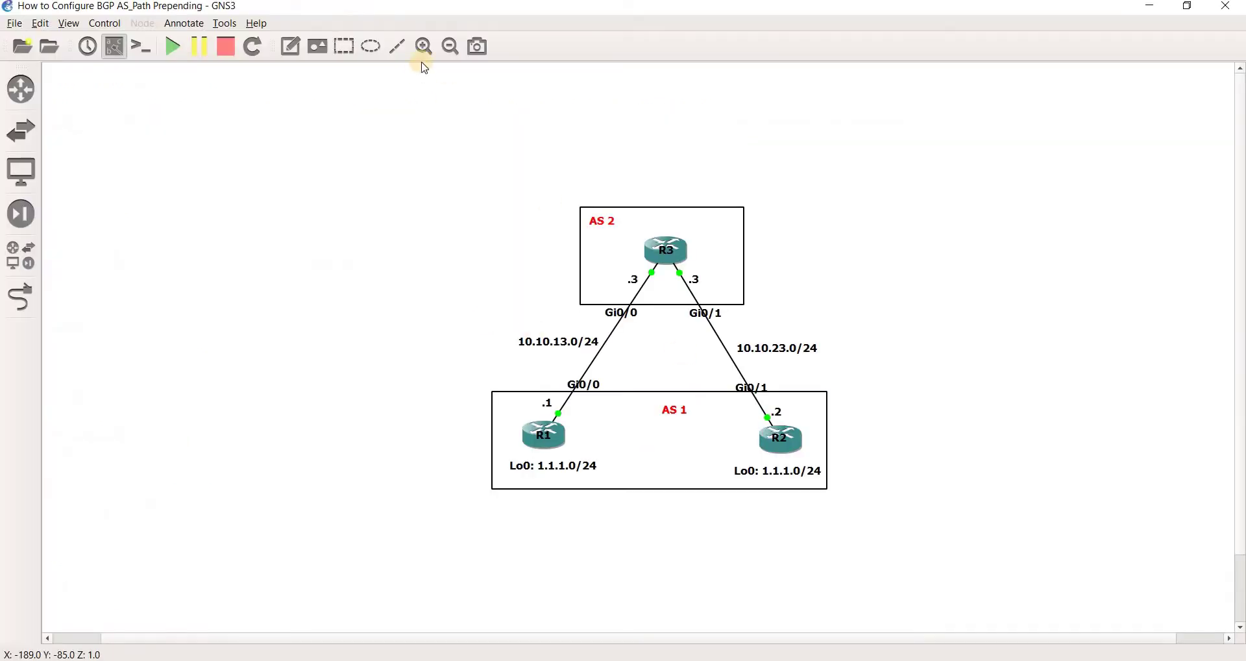
Step: Duplicate the AS 2 label in the topology, place the copy beside the R1–R3 link and change its text to eBGP
click(424, 46)
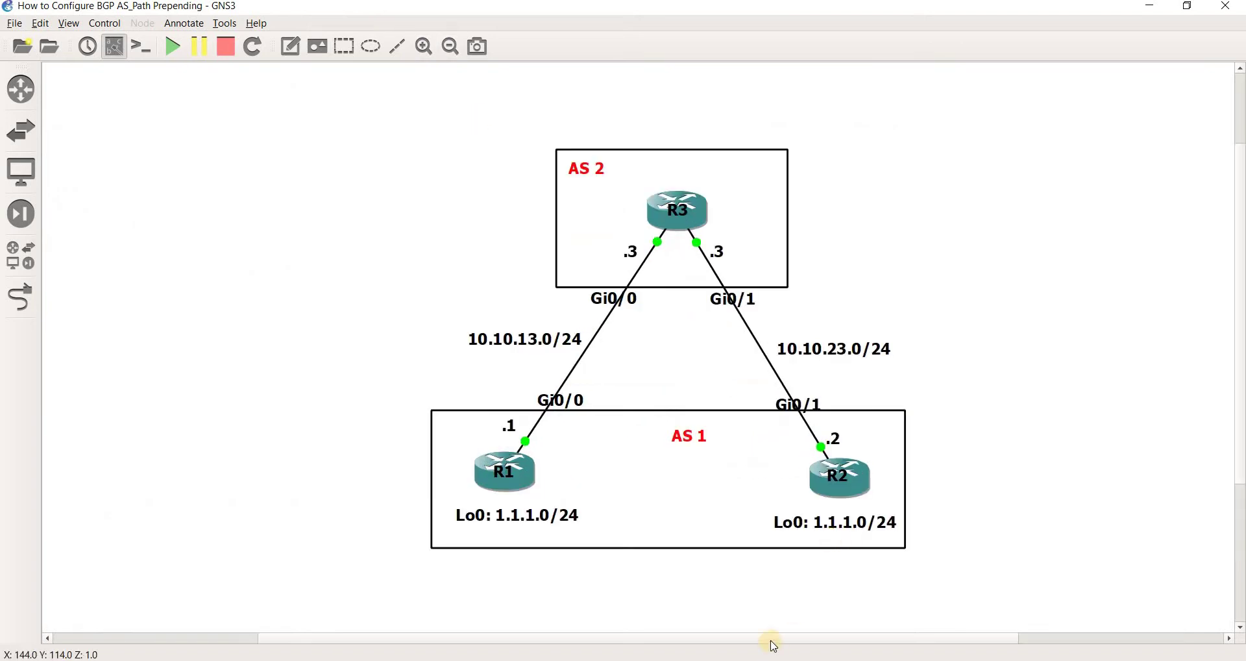
drag(793, 643, 818, 643)
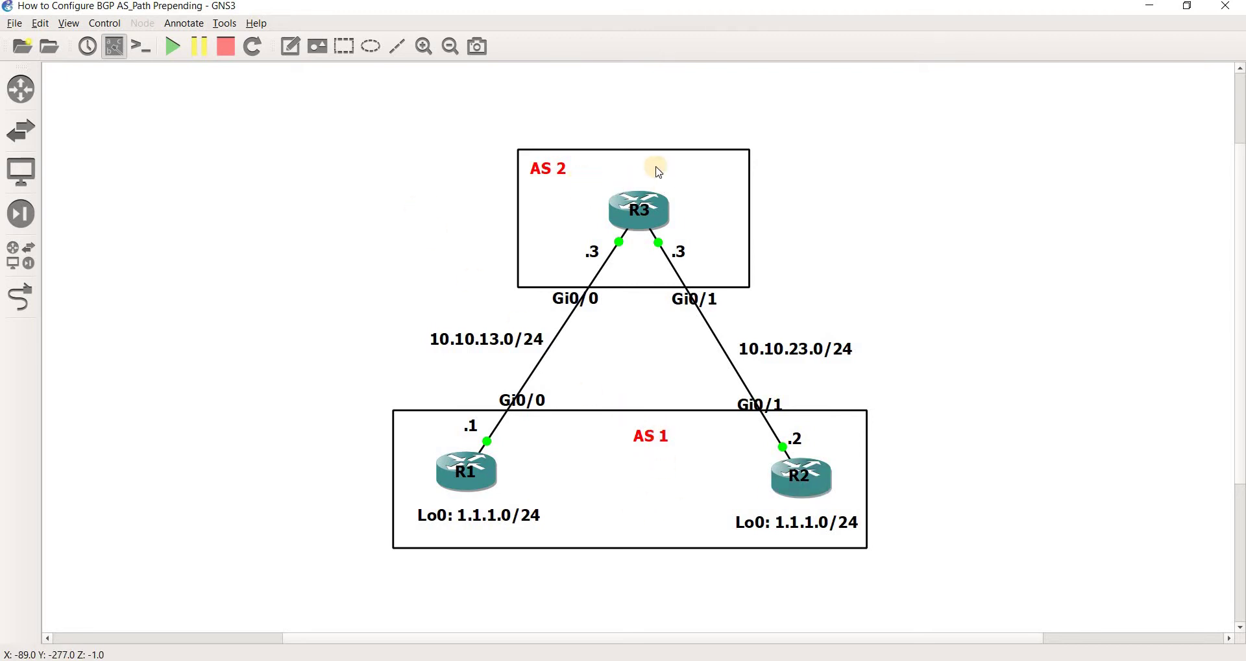
right_click(546, 172)
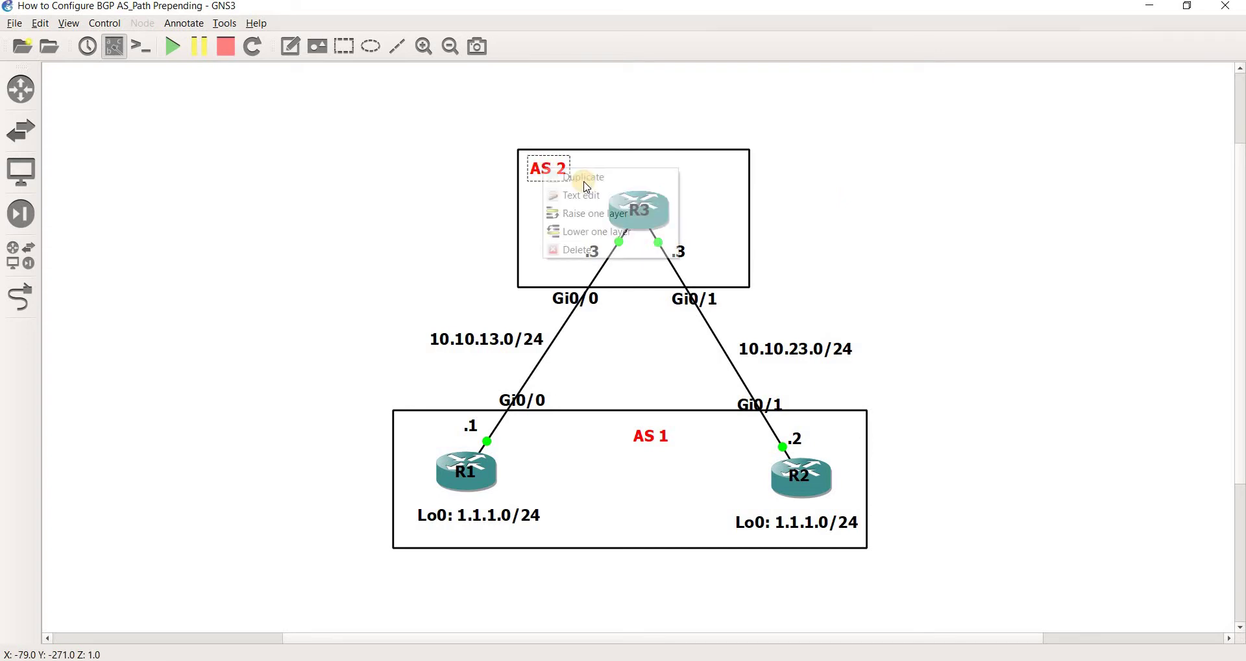
click(578, 179)
drag(573, 192, 592, 342)
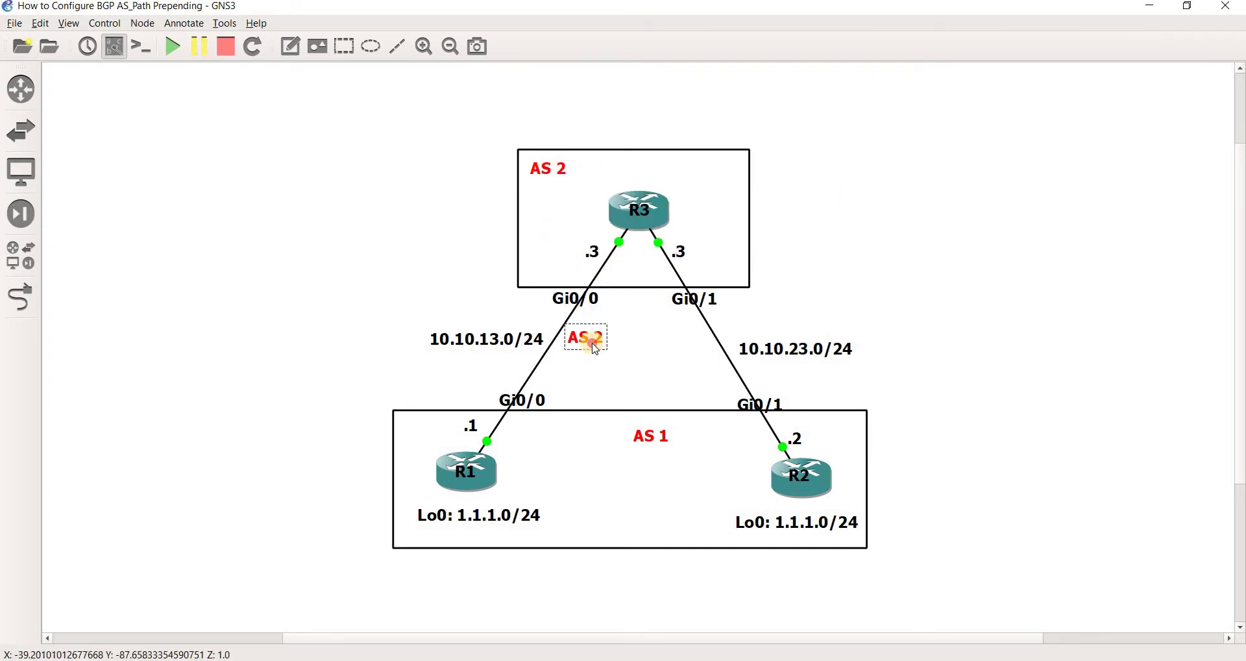
double_click(592, 341)
text(eBGP)
Step: Duplicate the eBGP label, place the copy beside the R2–R3 link and line up the two labels
right_click(593, 344)
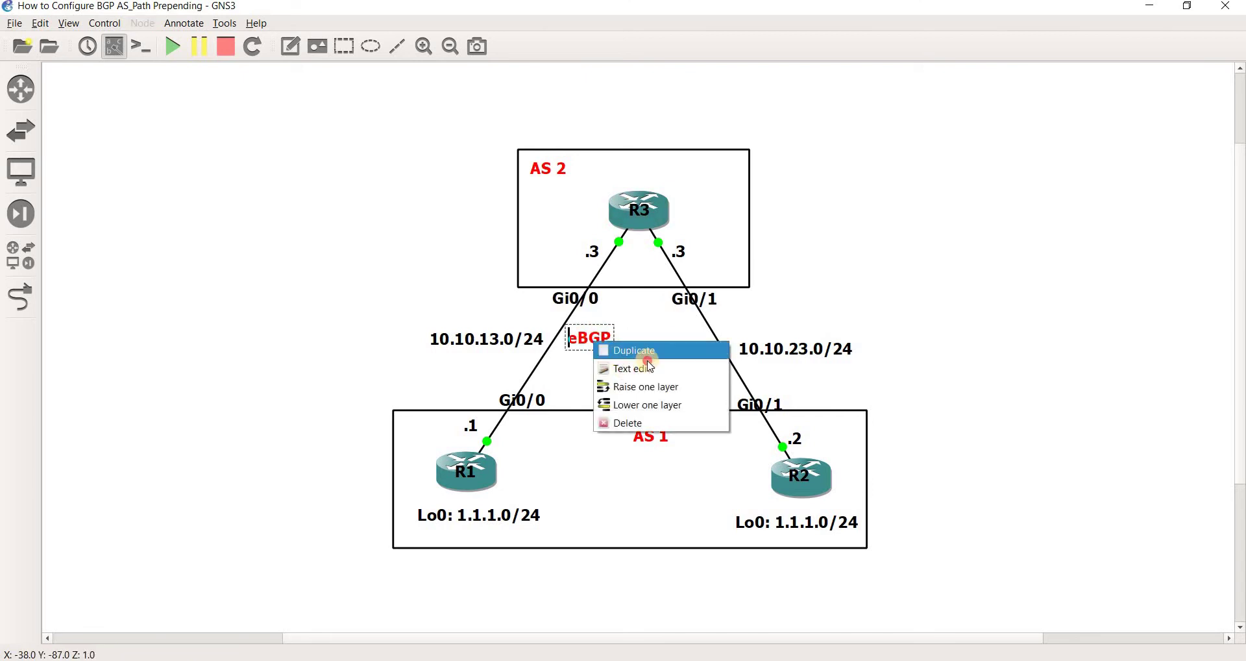
click(643, 354)
drag(616, 359, 704, 354)
drag(587, 336, 607, 350)
click(679, 354)
double_click(584, 351)
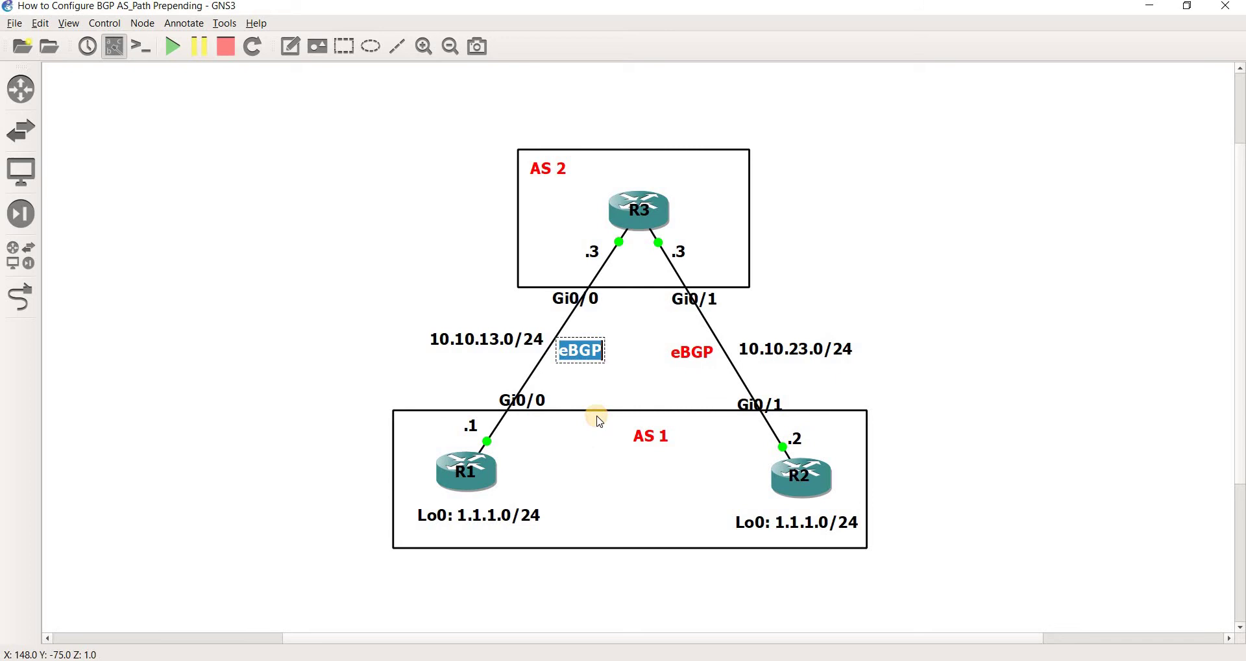
click(600, 421)
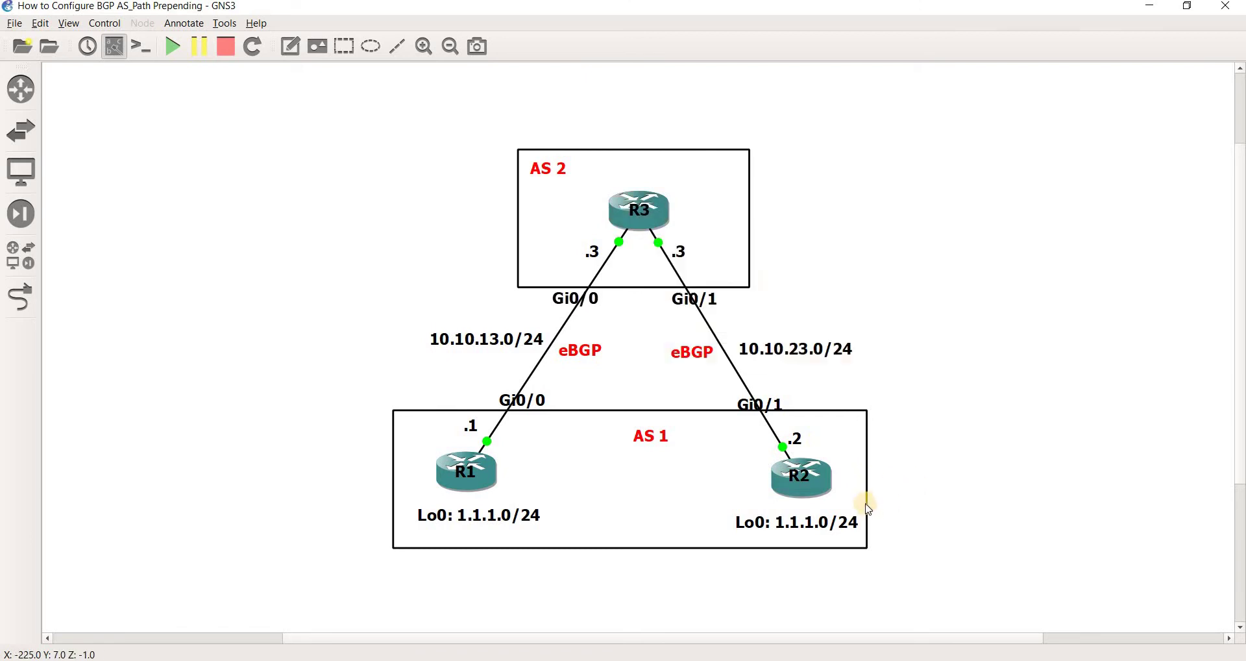
click(691, 353)
click(588, 356)
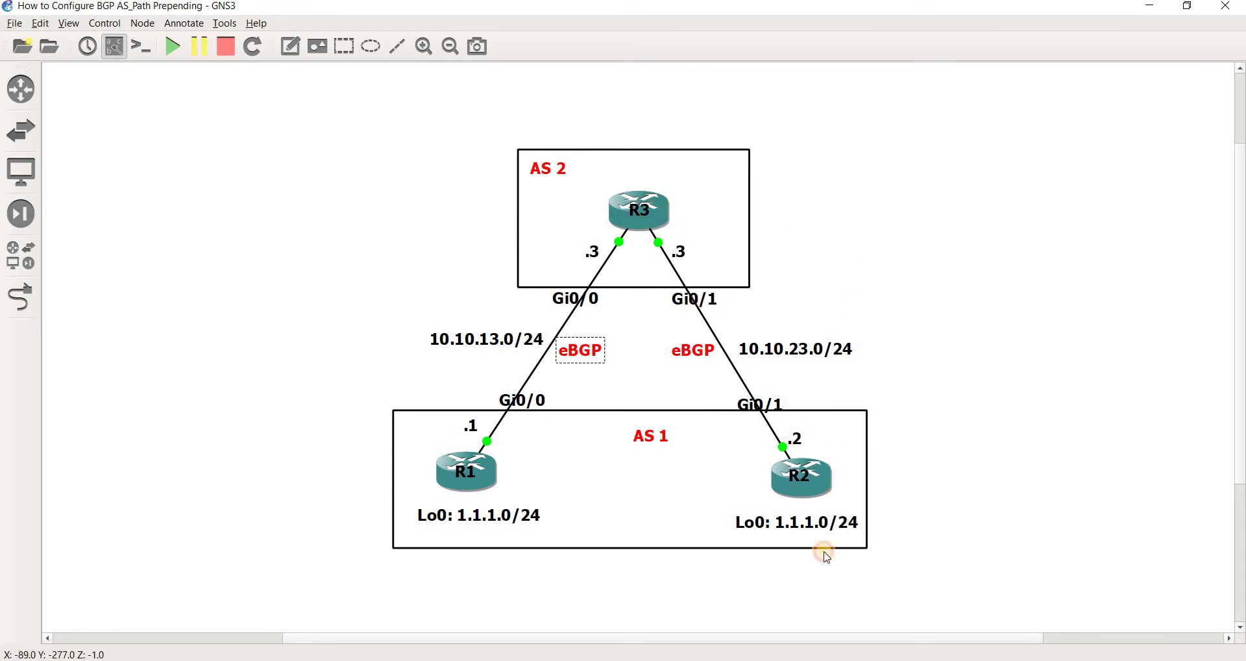
click(830, 578)
Step: Switch to the SuperPuTTY console of R1, run "show run | sec bgp" and copy that command text
key(alt+Tab)
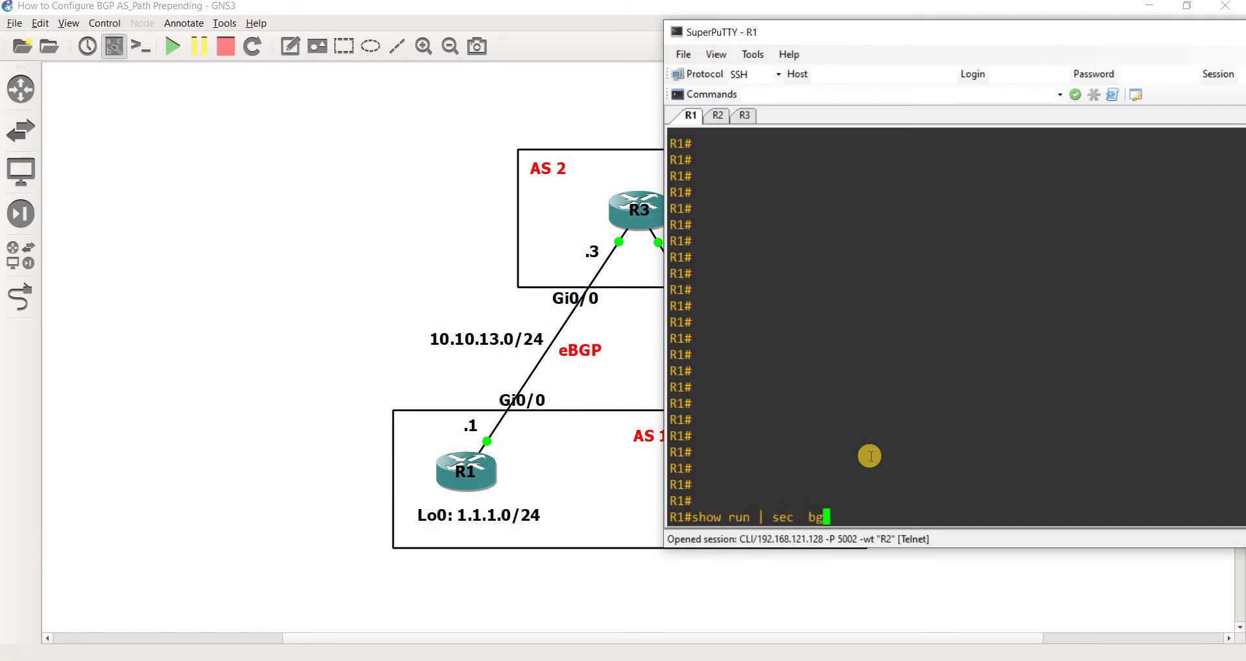
text(p)
key(Return)
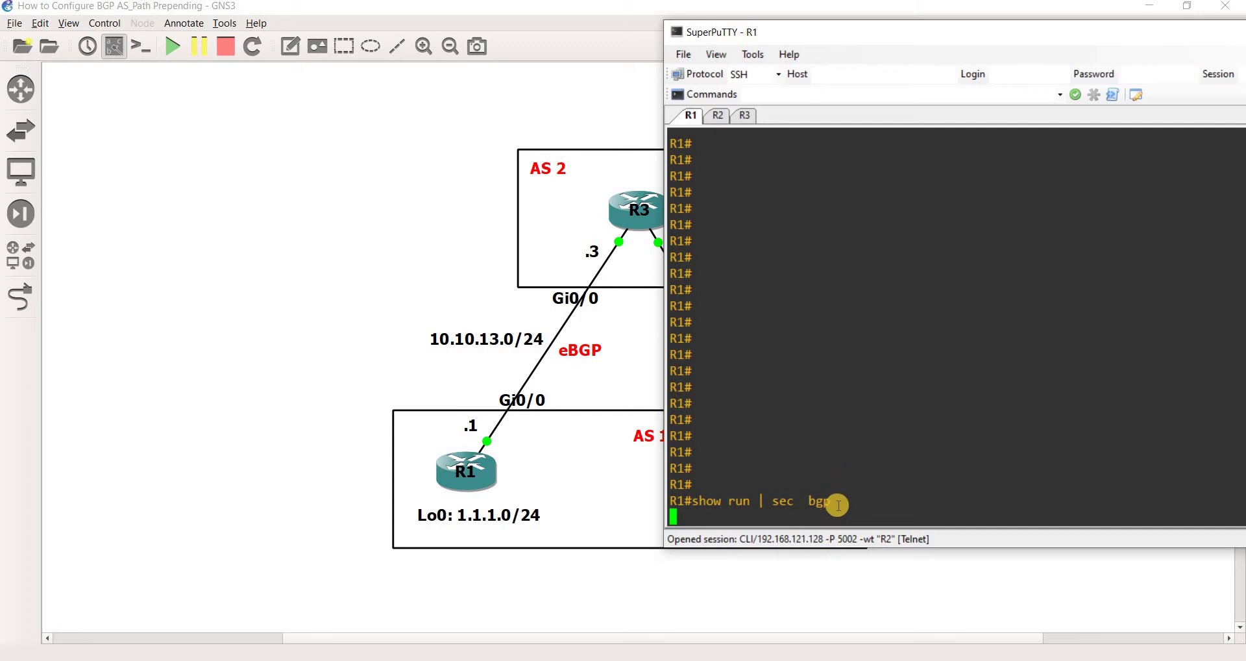
drag(828, 433, 691, 432)
key(ctrl+c)
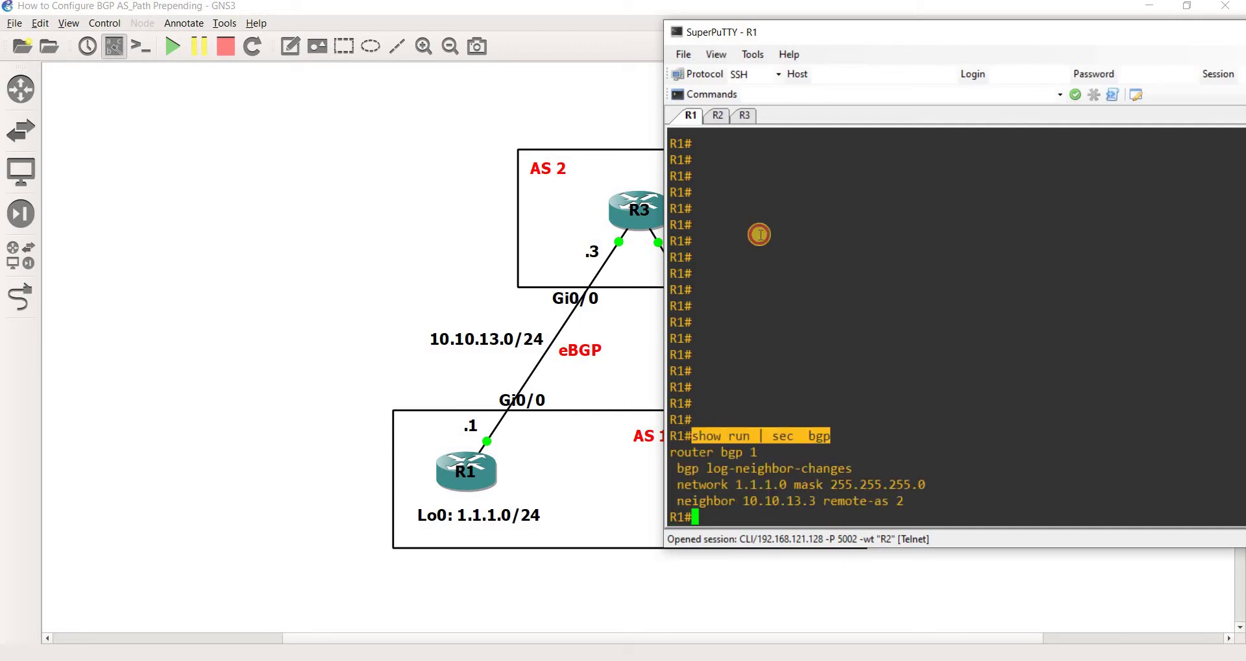
Step: Run "show run | sec bgp" on R2 and R3, and highlight the advertised 1.1.1.0 network in R1's BGP configuration
click(718, 115)
right_click(768, 233)
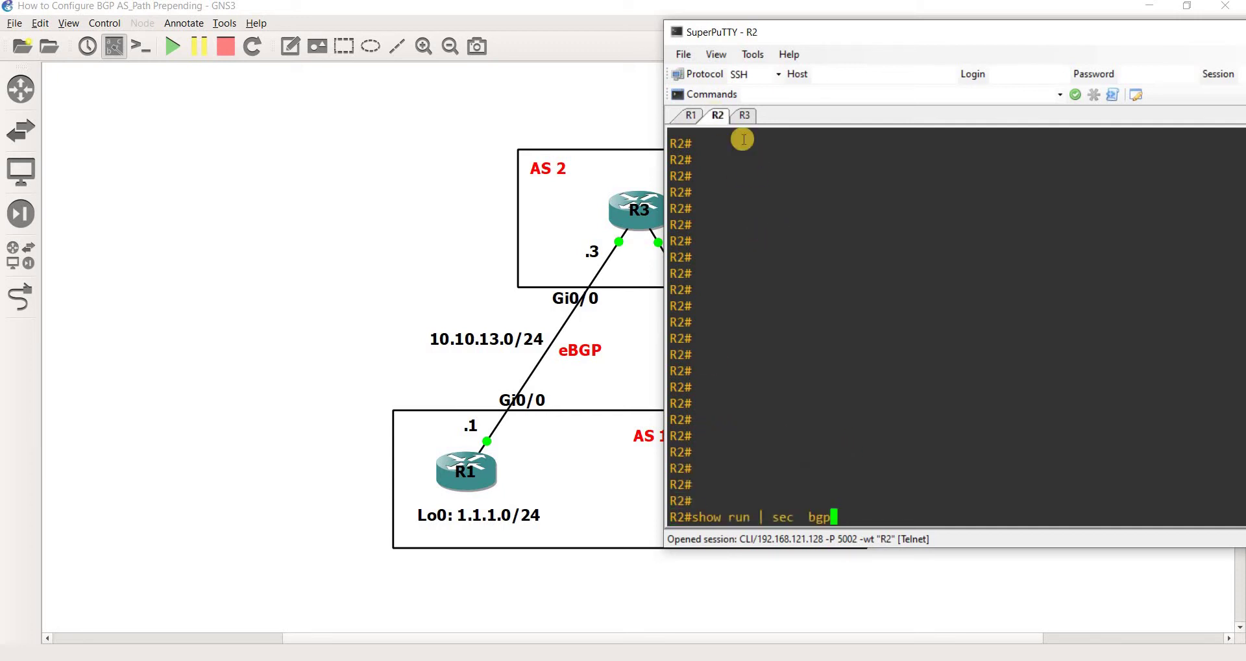
key(Return)
click(746, 116)
right_click(801, 235)
key(Return)
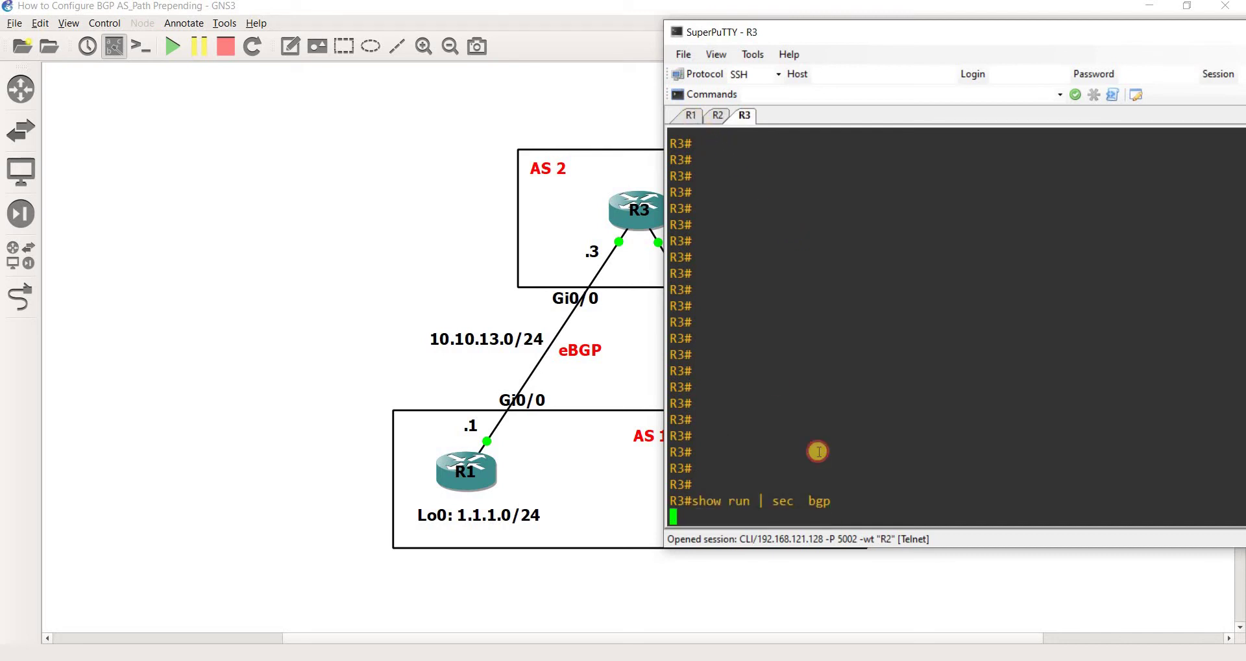
click(771, 515)
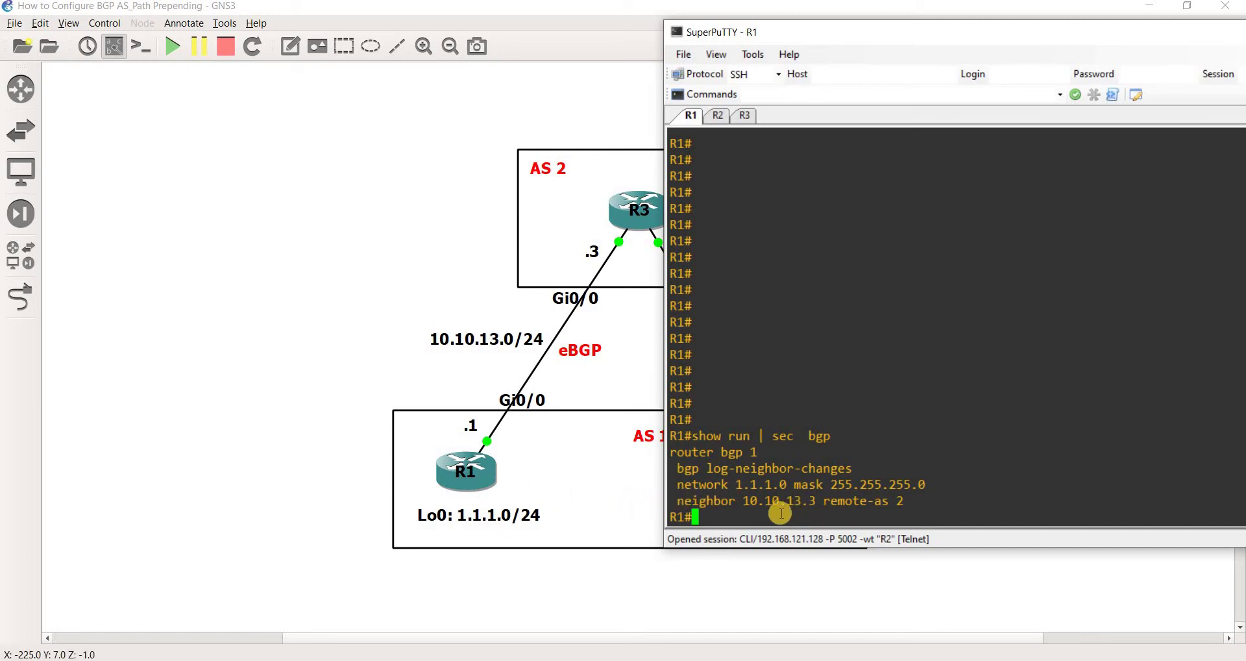
double_click(756, 482)
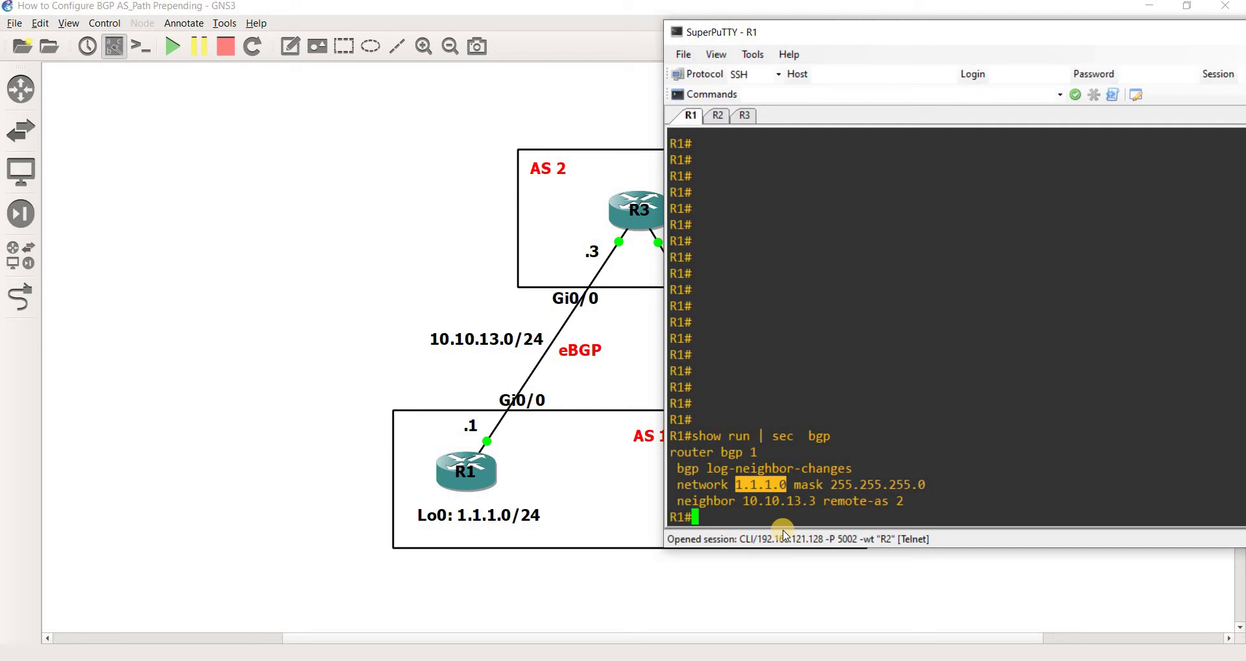
Step: Run "show ip bgp" on R3, move the console clear of the topology and highlight the two next hops for 1.1.1.0/24
click(718, 115)
click(744, 116)
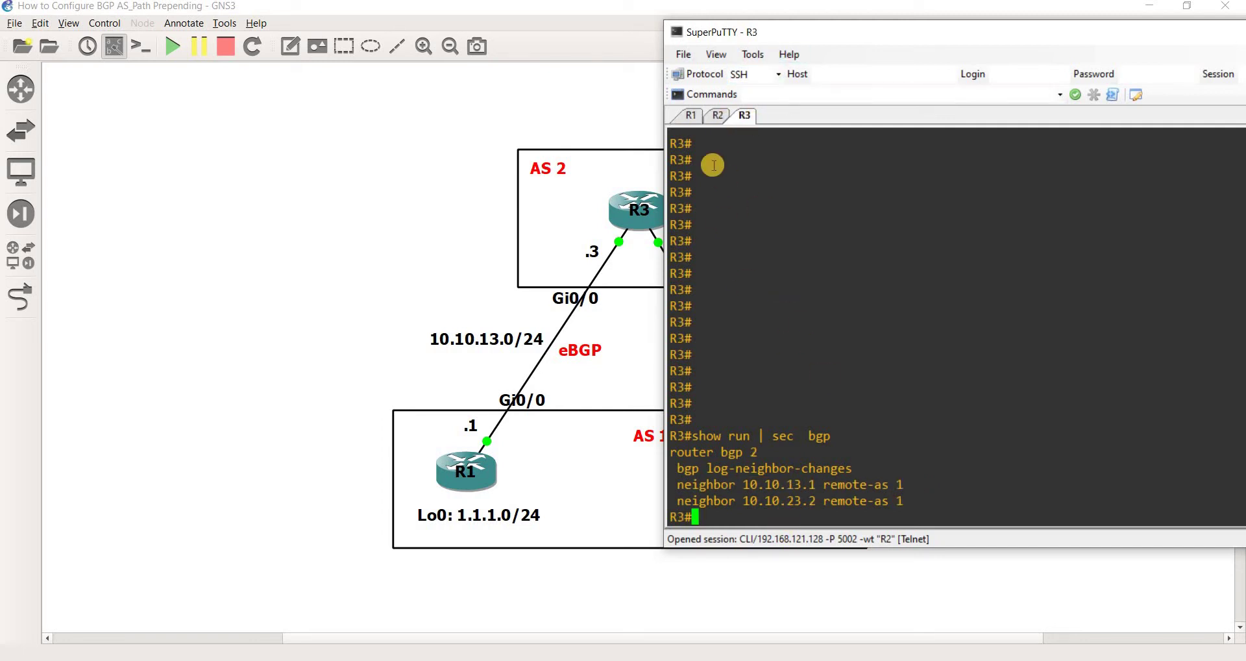
key(Return)
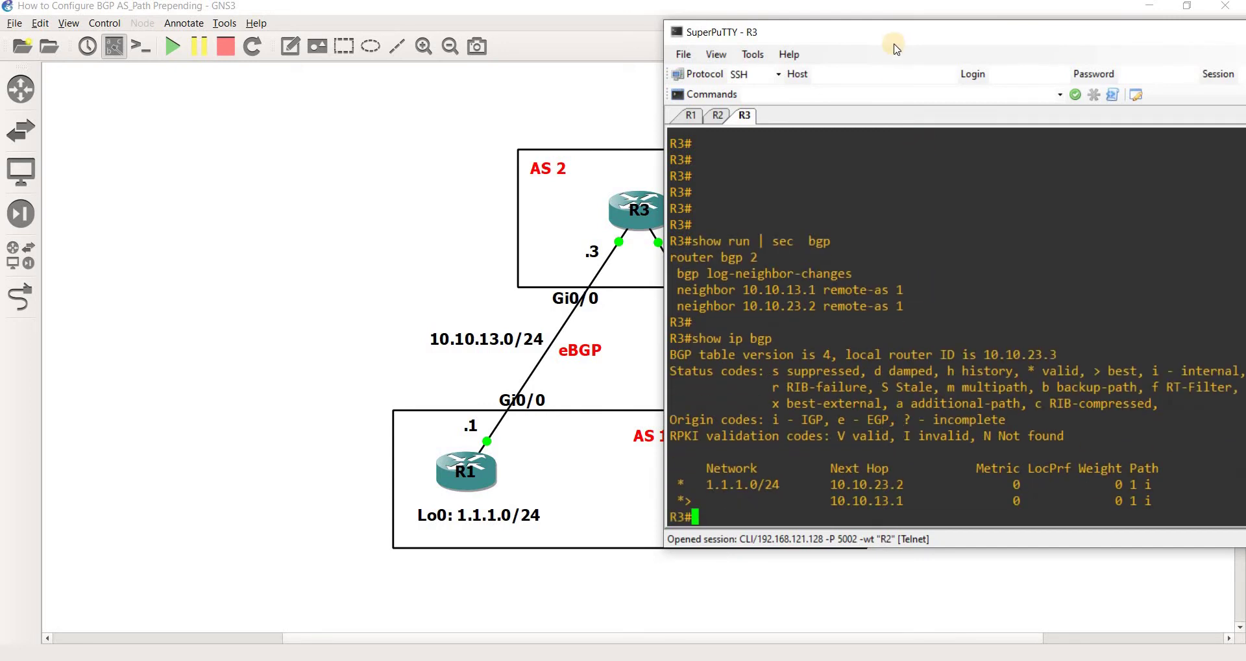
drag(840, 33, 777, 121)
drag(773, 26, 982, 31)
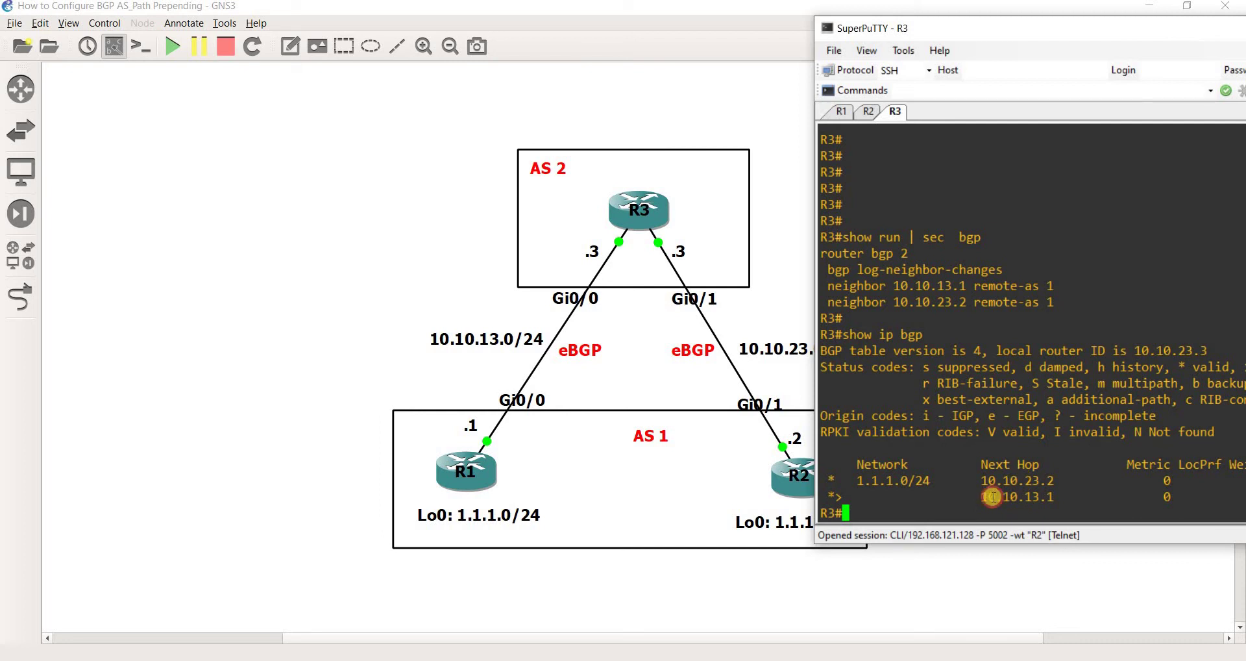
double_click(1017, 480)
double_click(1005, 500)
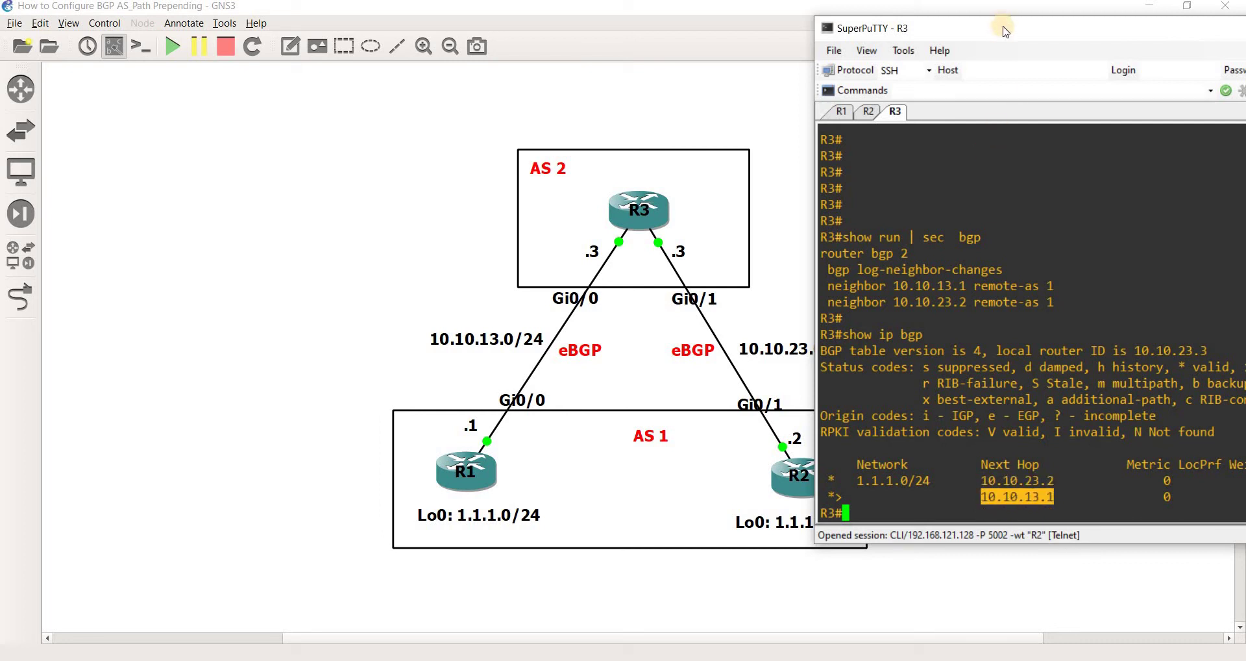
Step: Arrange the topology and the SuperPuTTY window side by side and show R1's session
drag(1017, 30, 991, 13)
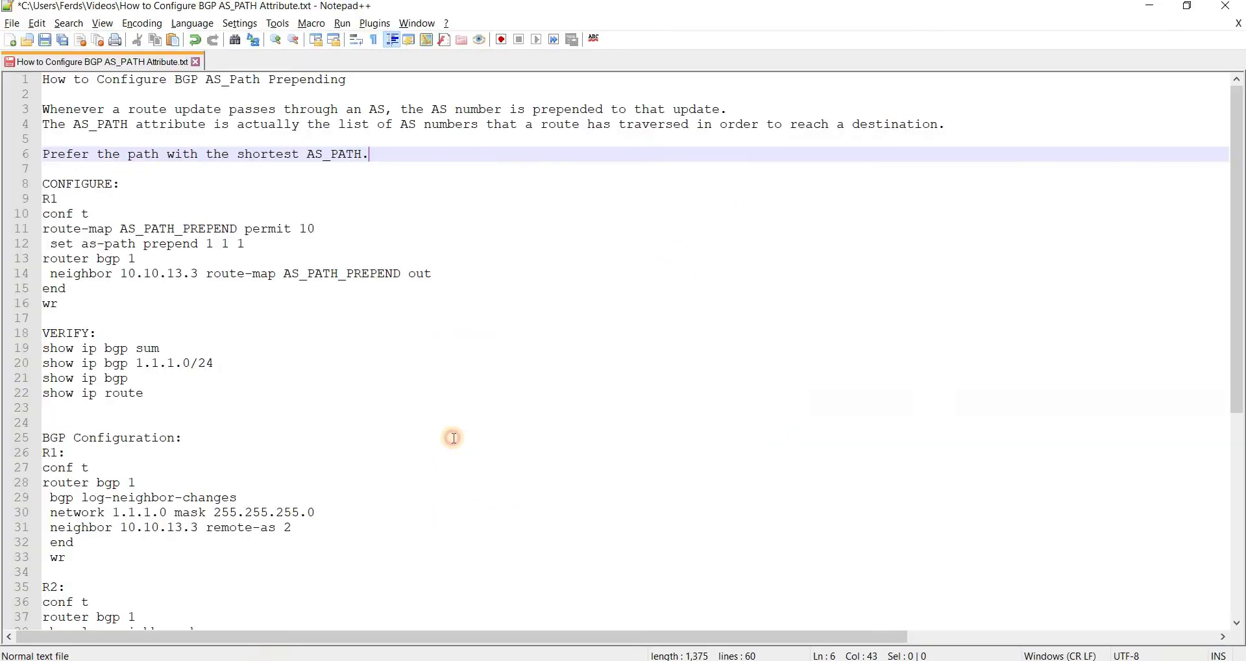
click(453, 437)
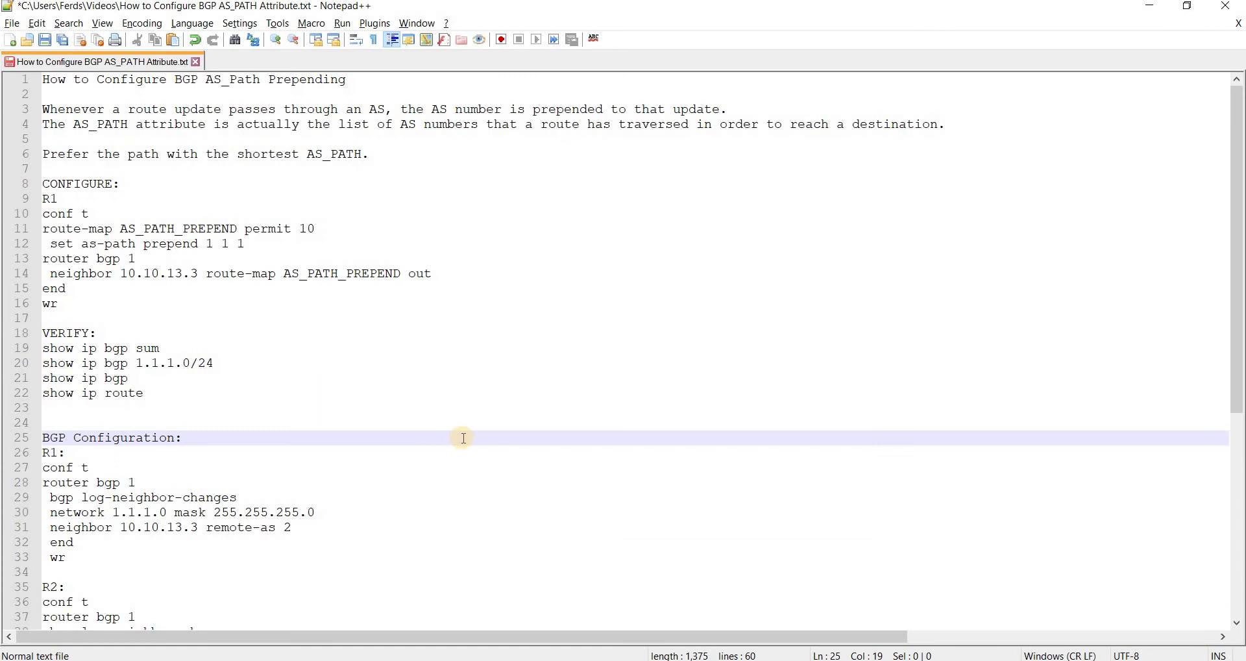
key(alt+Tab)
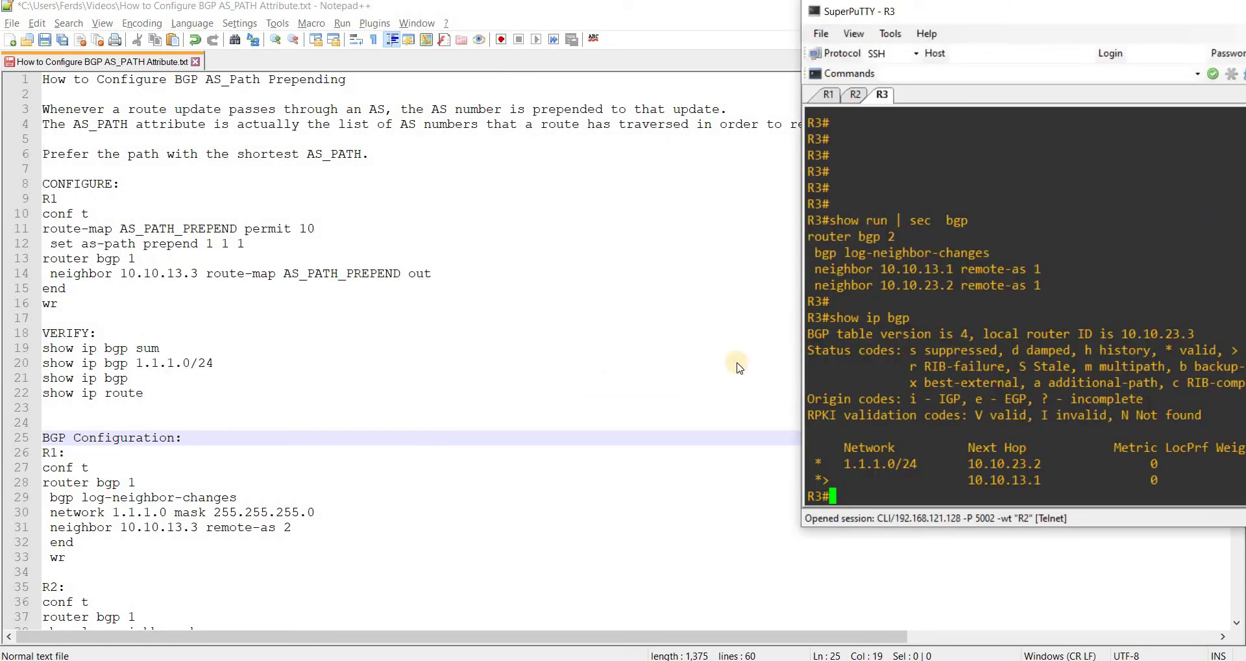
key(alt+Tab)
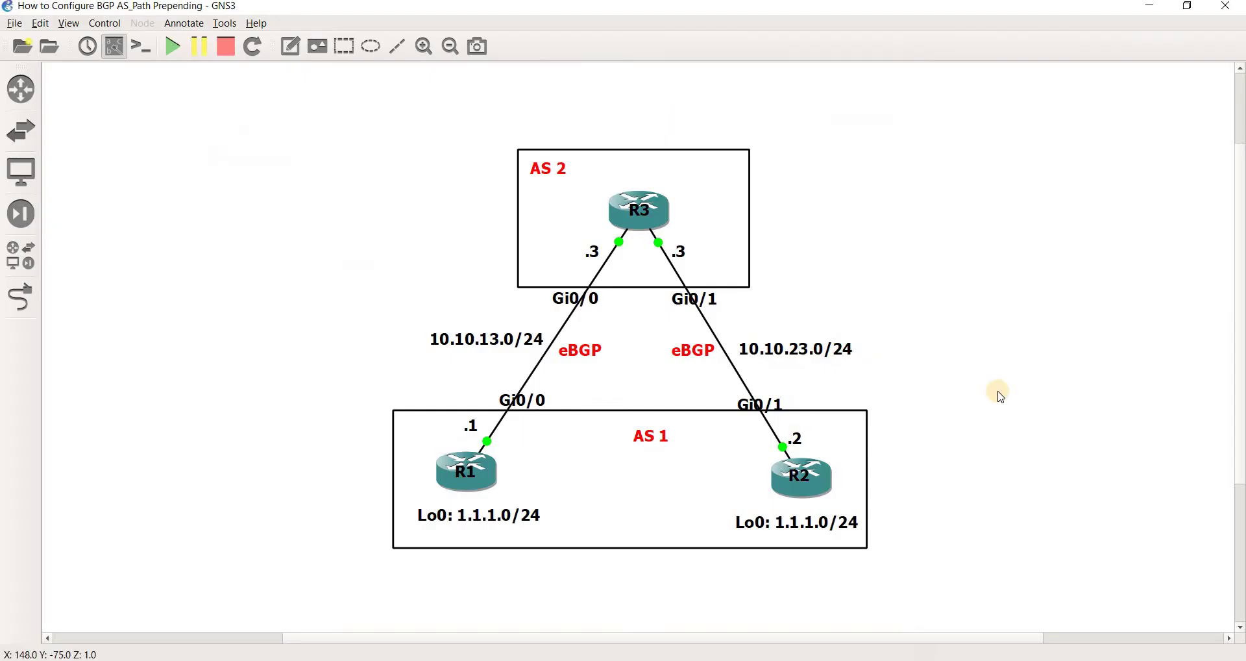
key(alt+Tab)
drag(912, 14, 935, 52)
drag(694, 640, 761, 641)
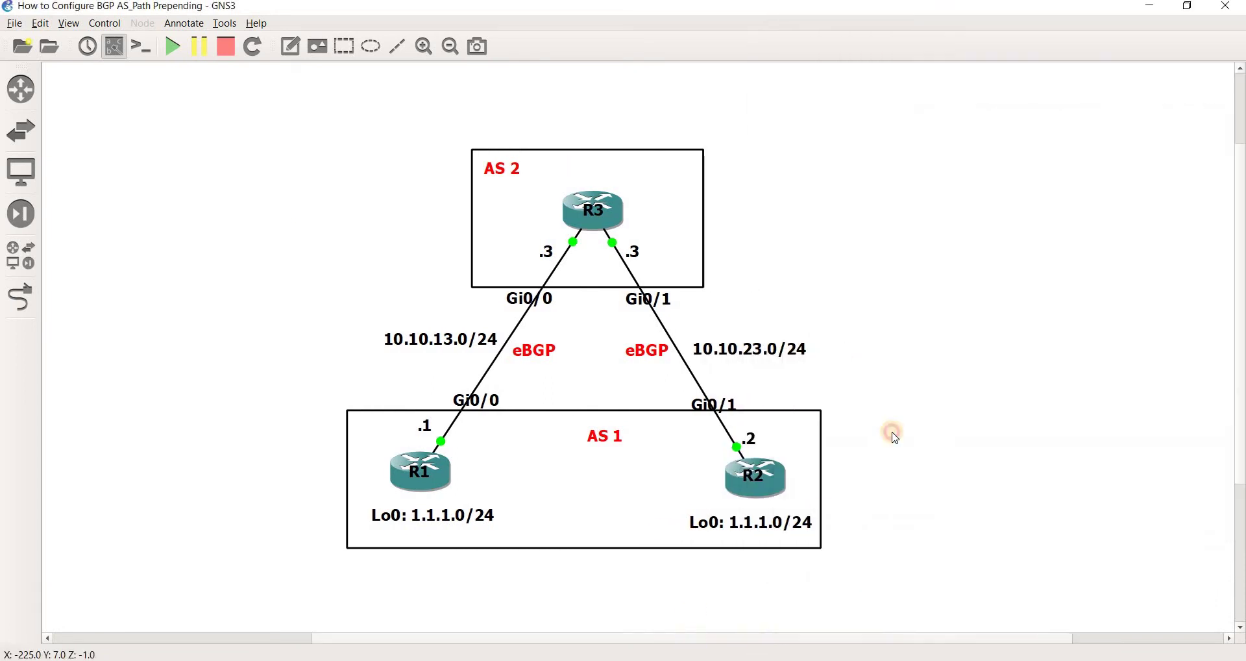
key(alt+Tab)
drag(898, 52, 869, 40)
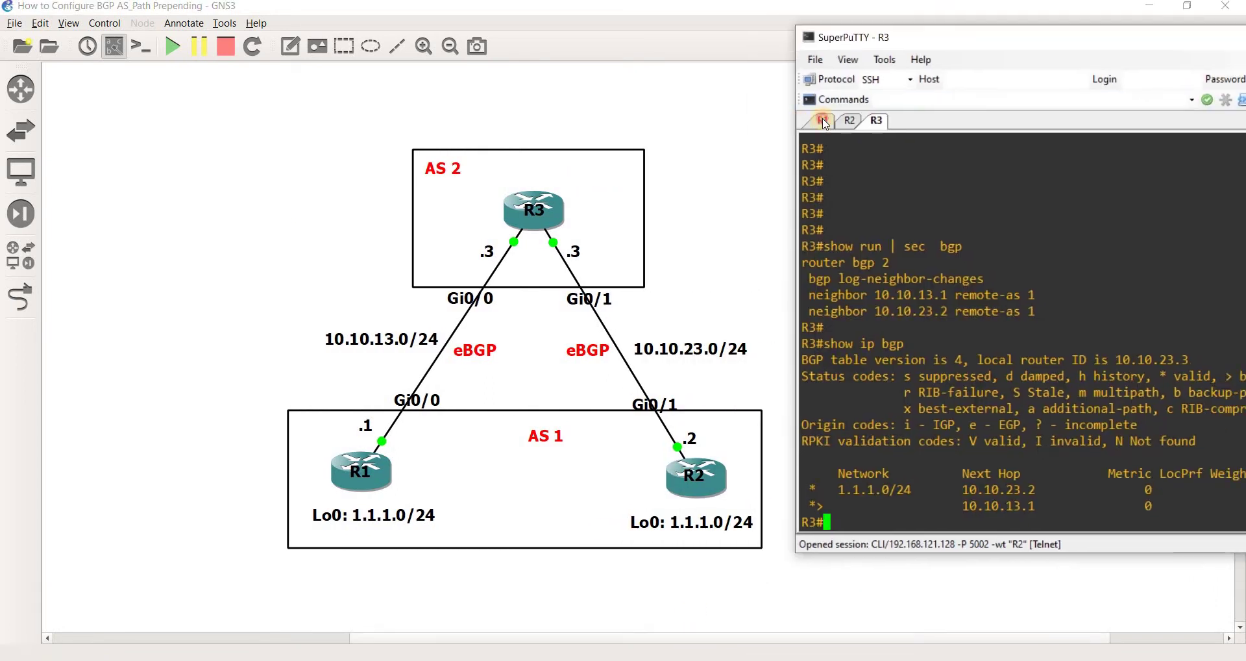
click(823, 121)
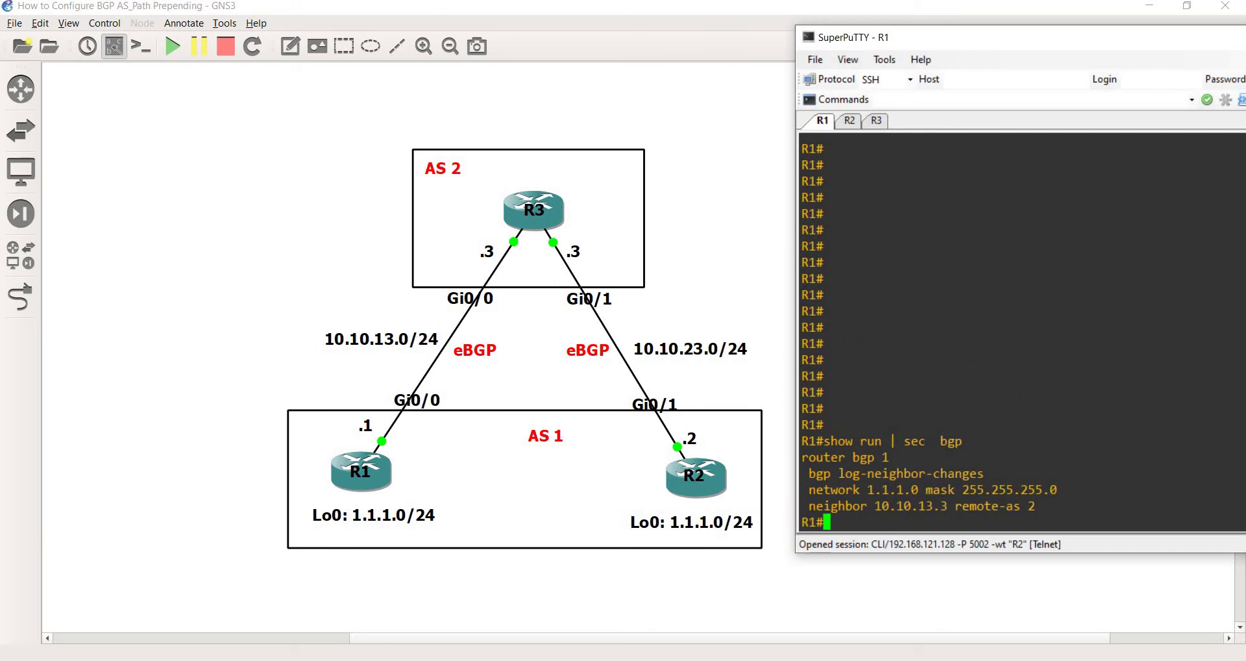
Step: Compare the prepending and verification commands in the notes with the topology and R3's BGP table
key(alt+Tab)
click(364, 374)
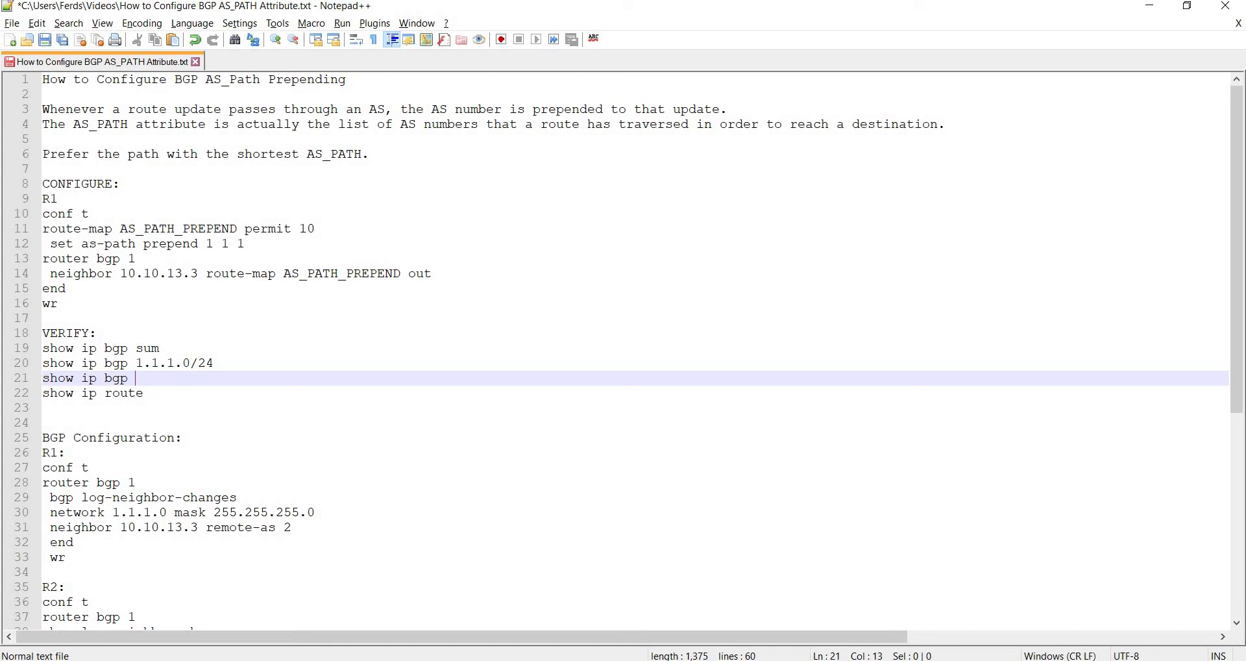
key(alt+Tab)
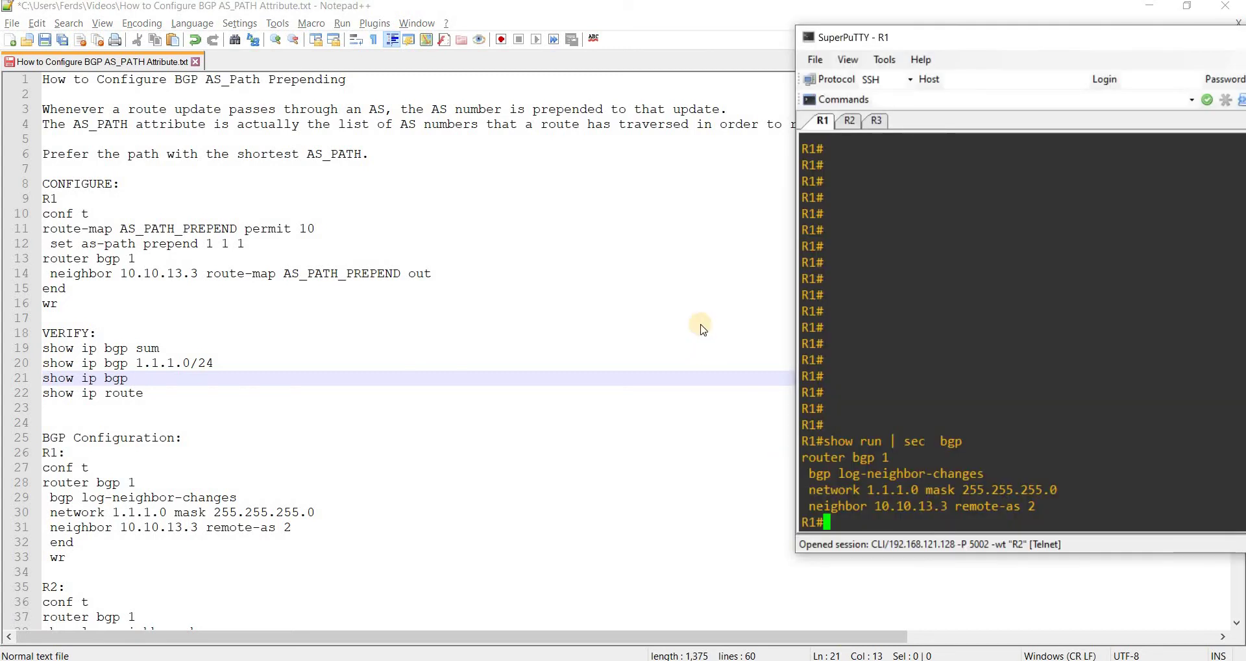
key(alt+Tab)
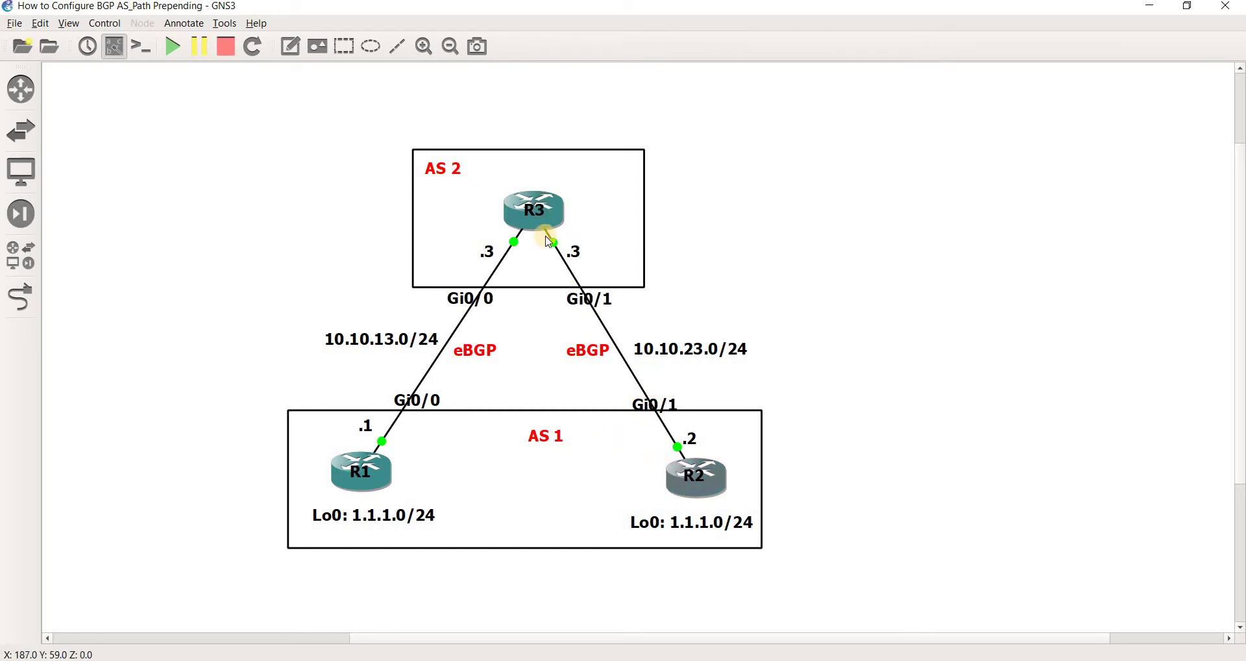
mouse_move(552, 221)
key(alt+Tab)
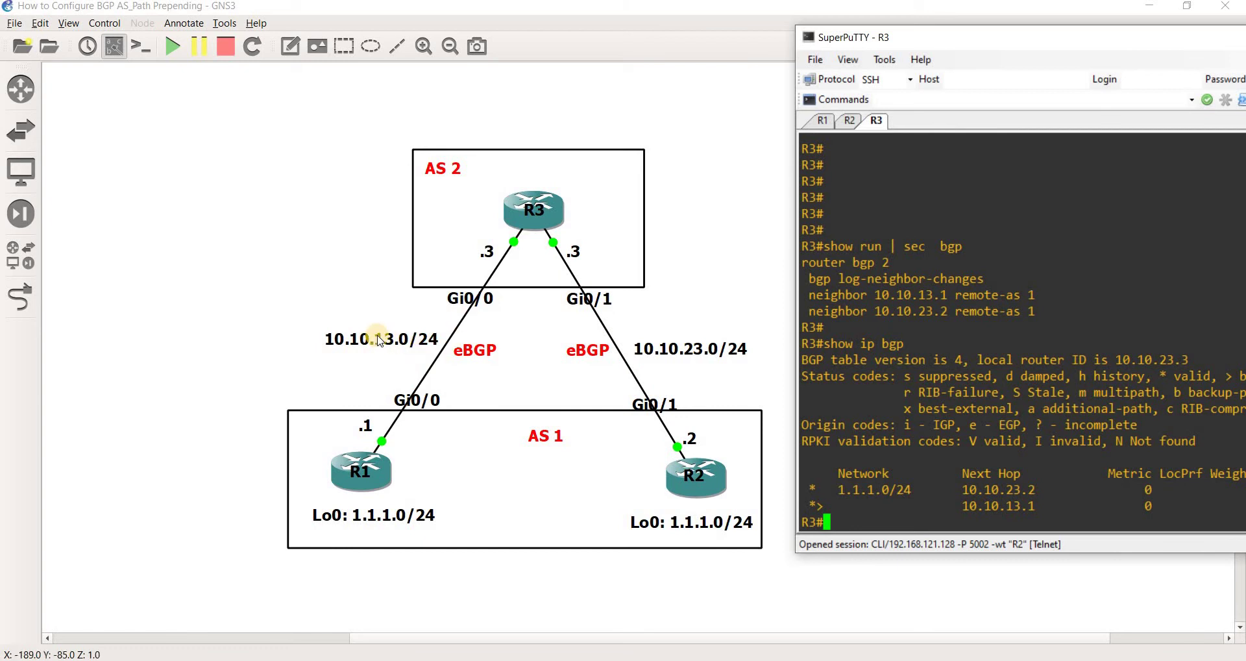
Step: Highlight the AS_PATH definition and shortest-path rule in the notes, and reposition R3's console to show the Path column
key(alt+Tab)
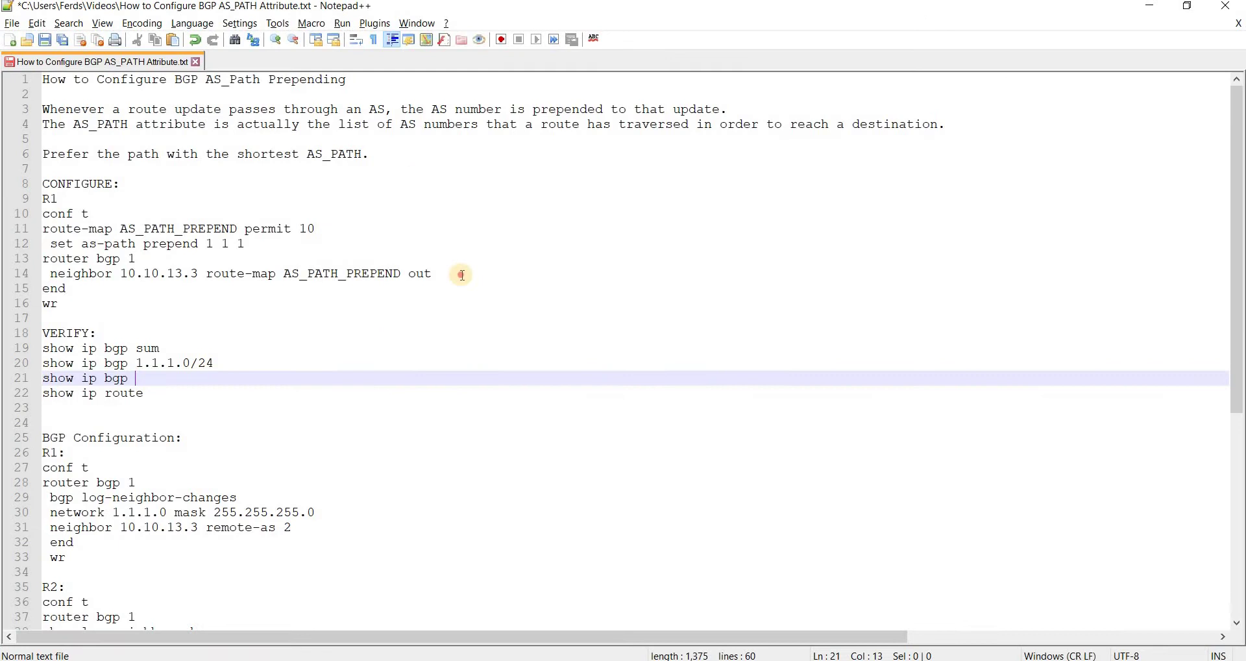
click(462, 274)
drag(394, 156, 43, 96)
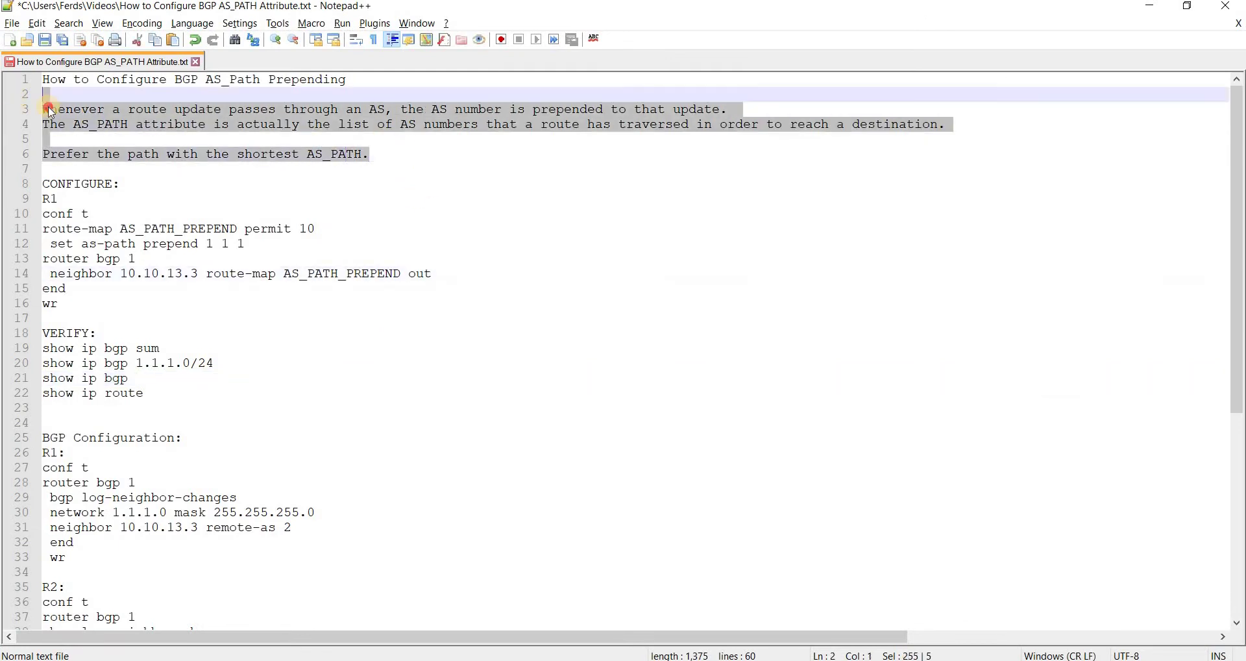
key(alt+Tab)
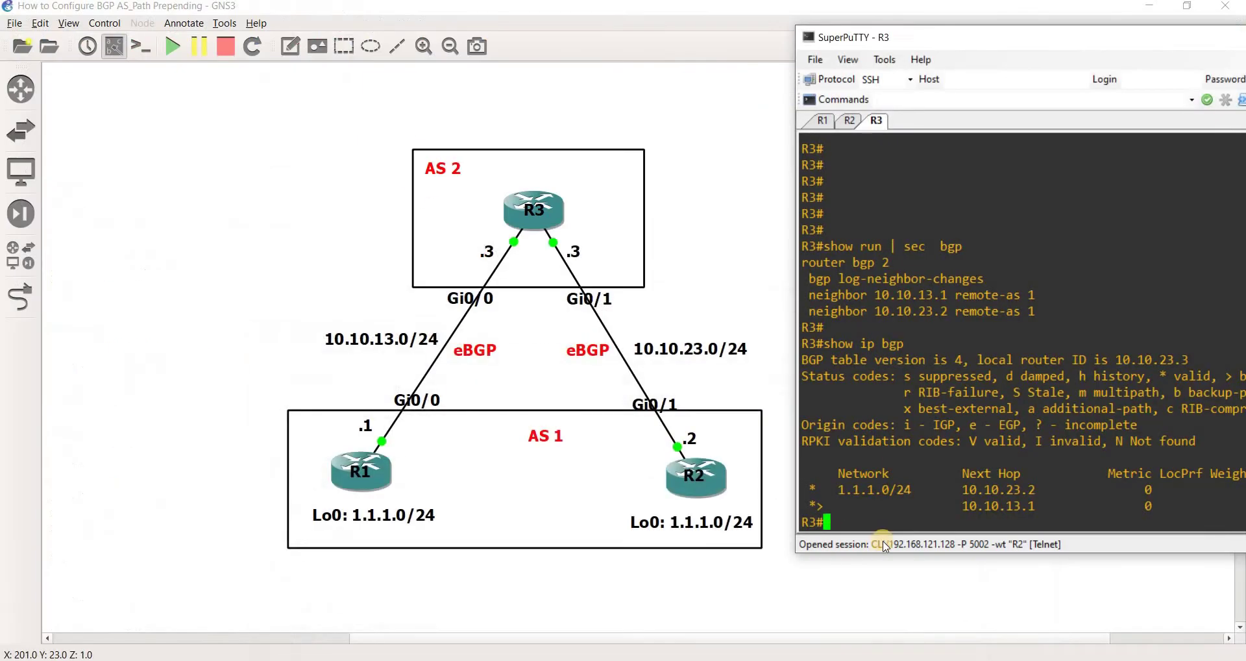
drag(816, 45, 699, 44)
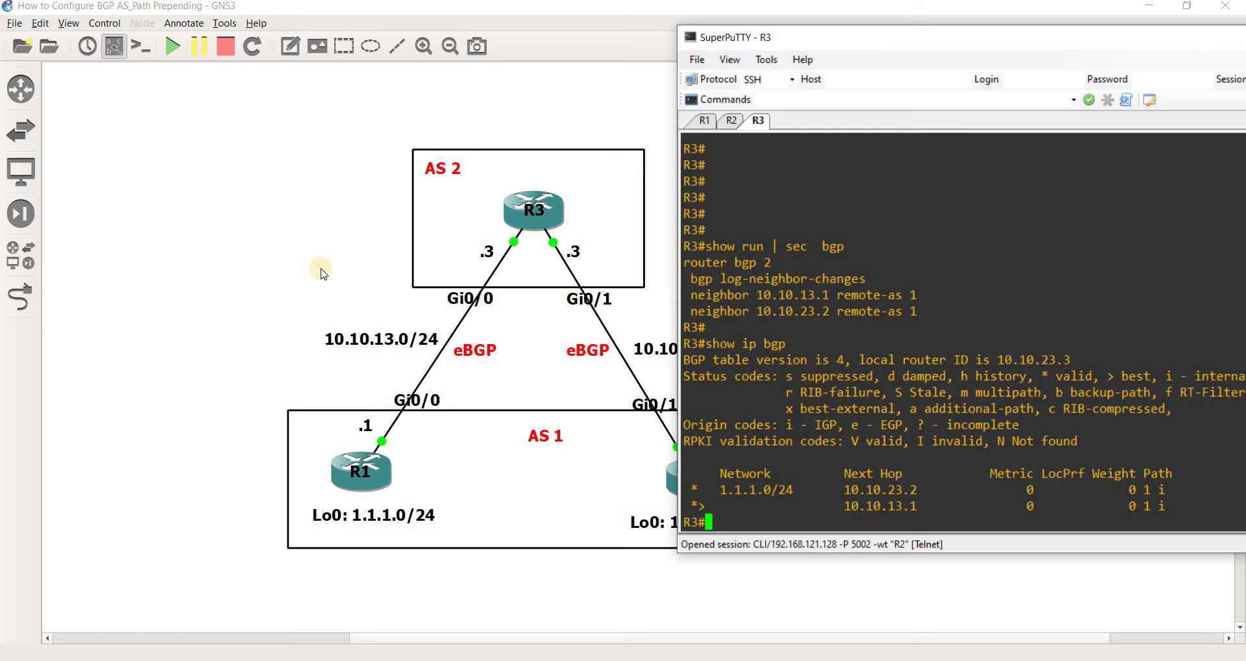
Step: Point out R1's loopback network label Lo0: 1.1.1.0/24 in the GNS3 topology
click(426, 270)
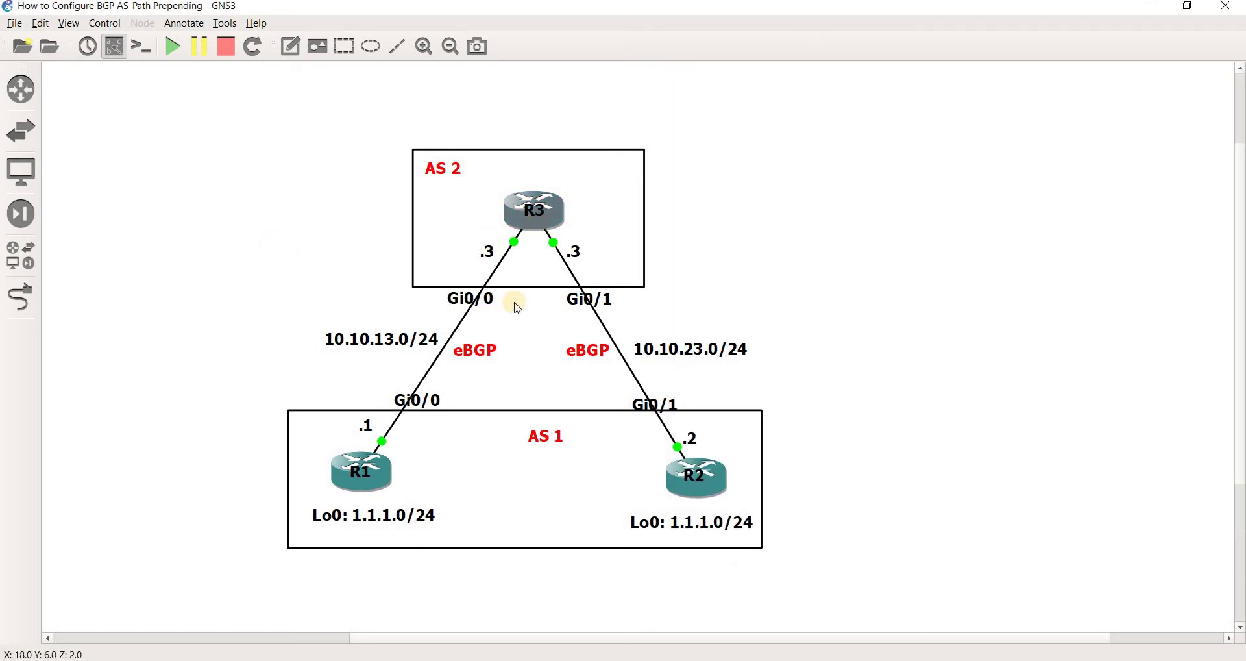
double_click(399, 523)
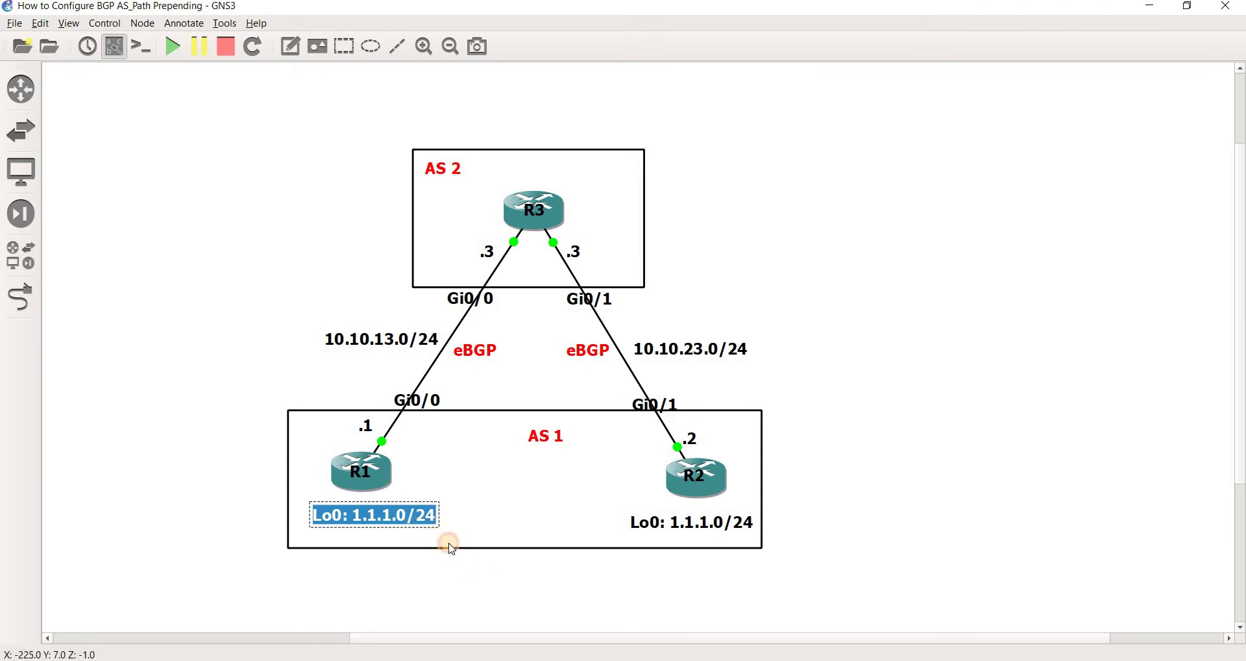
click(510, 511)
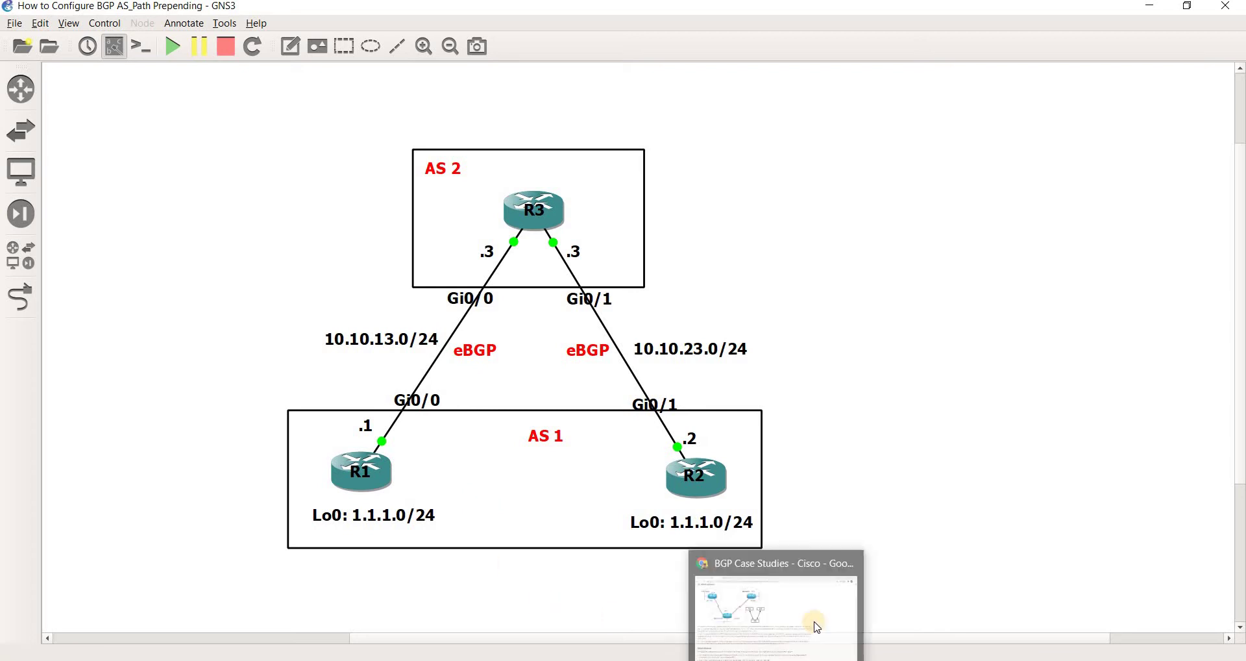
Step: Run "show ip int br" on the R1 and R2 consoles to check their interface and loopback addresses
click(827, 535)
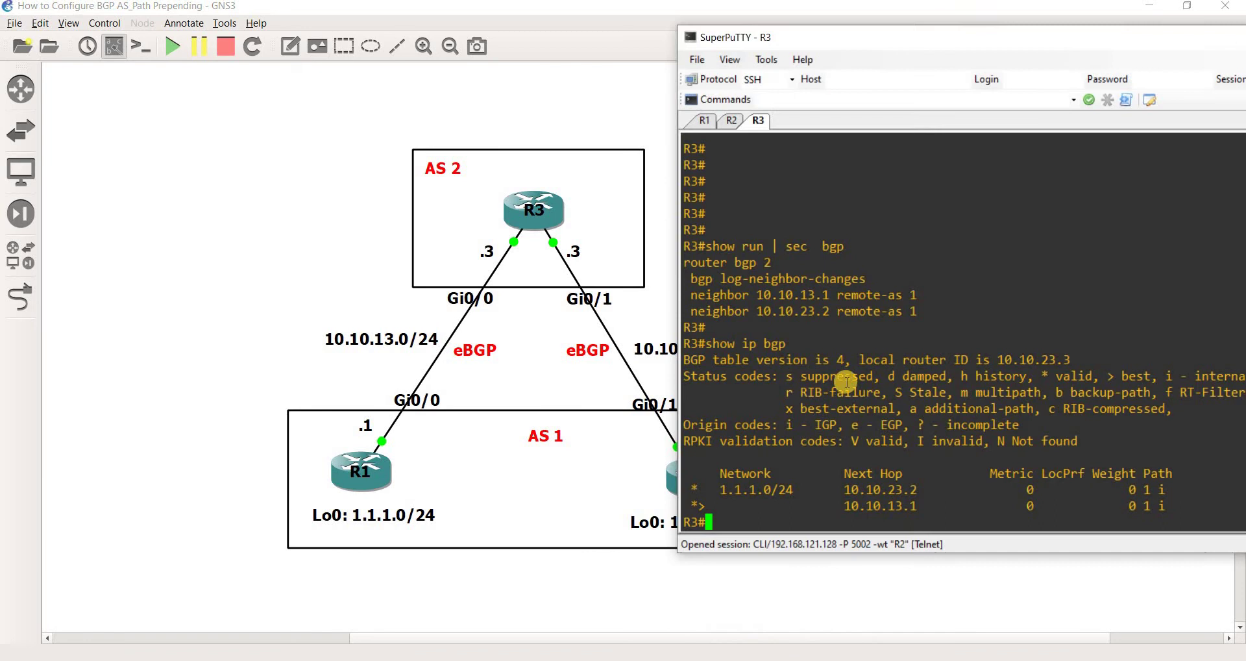
click(707, 121)
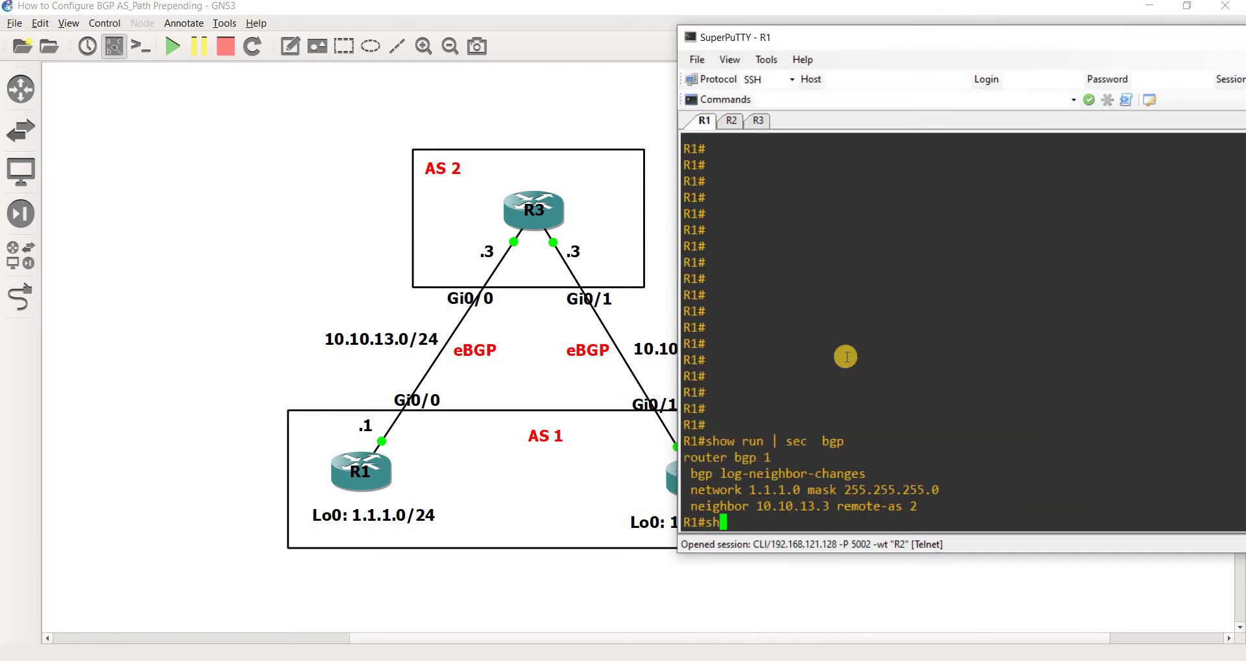
key(Return)
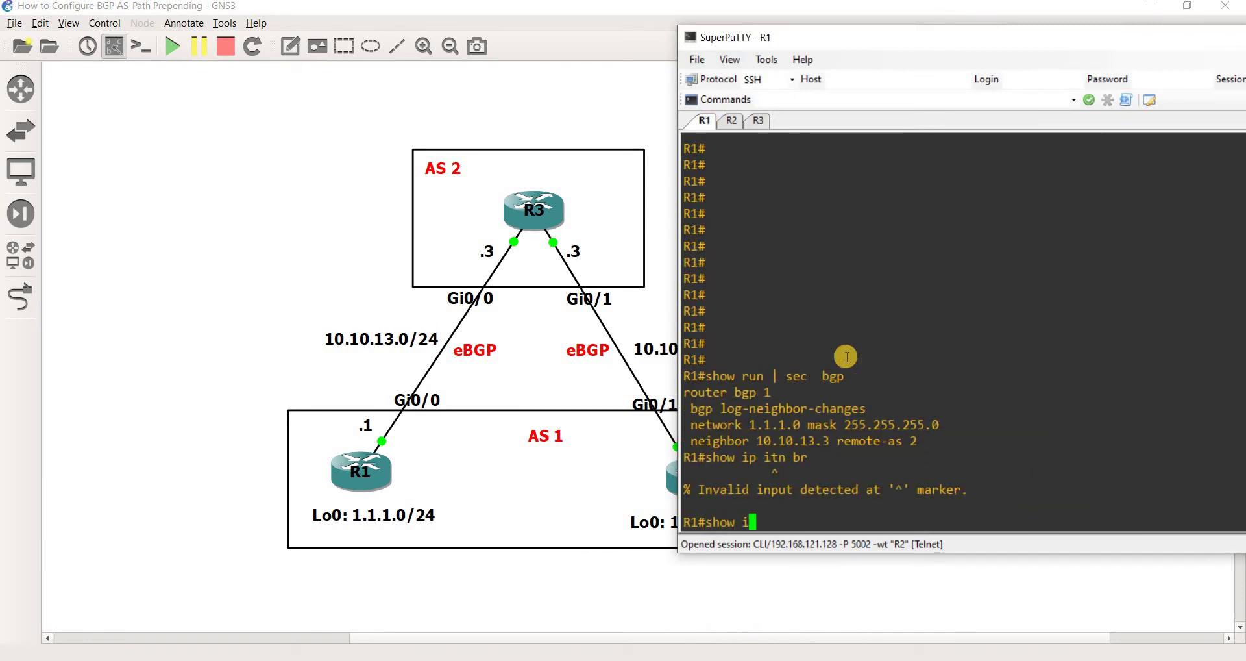
text(show ip int br)
key(Return)
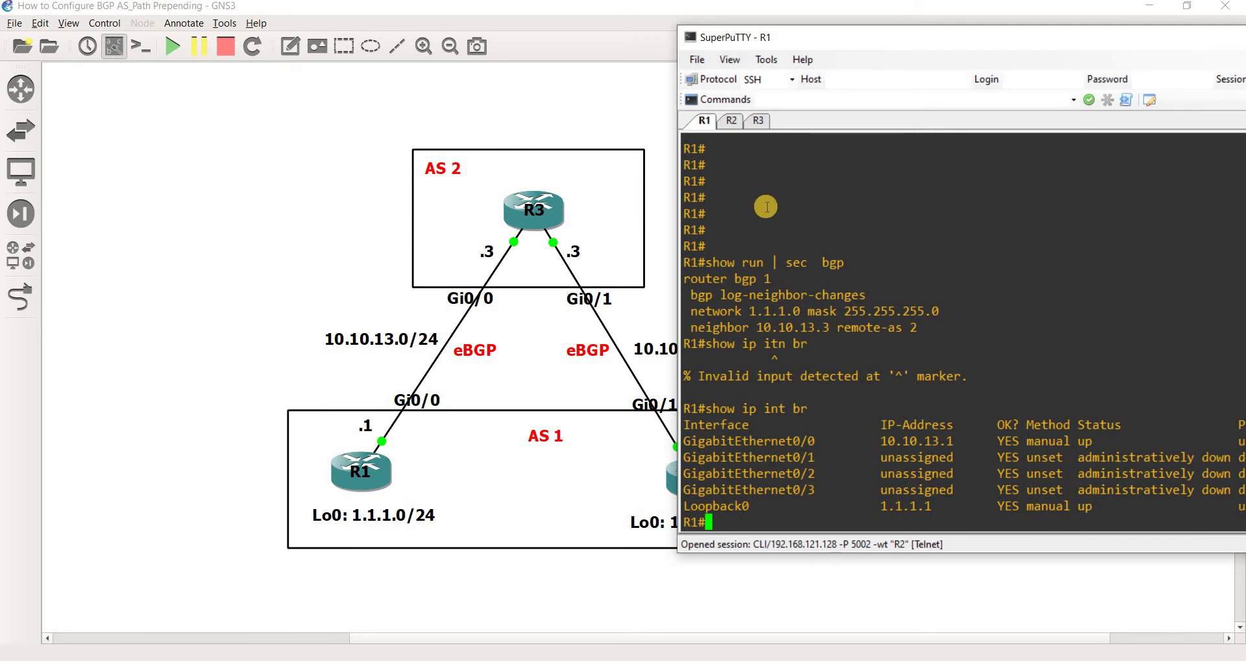
click(731, 122)
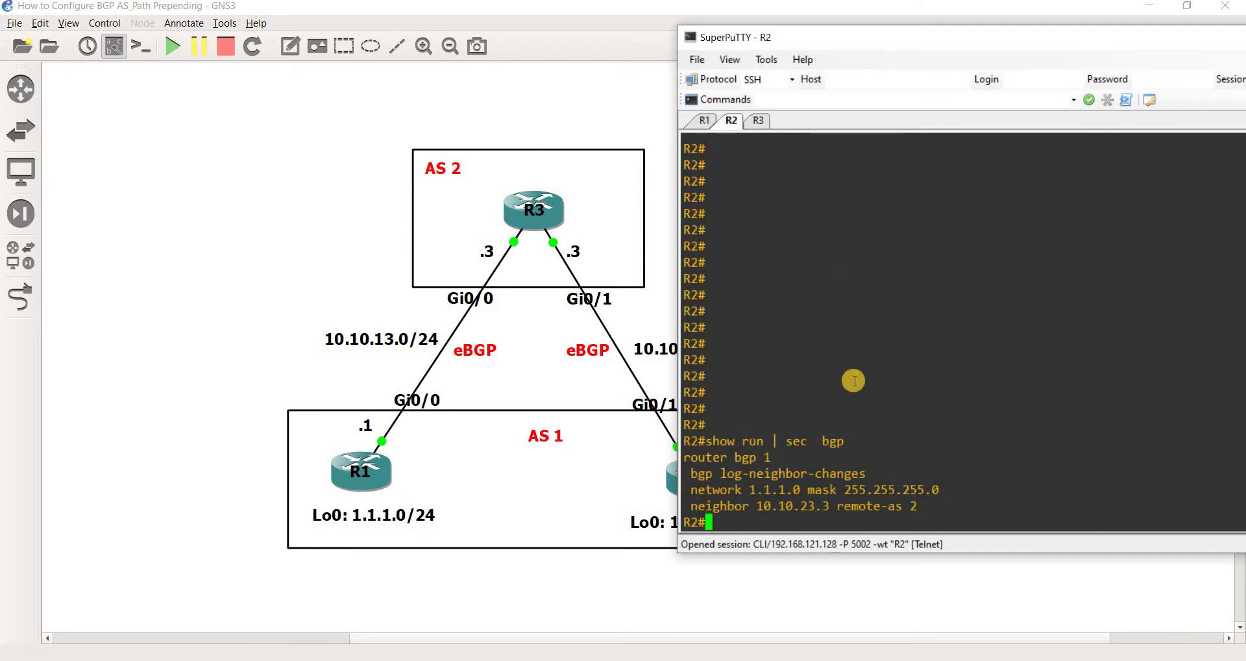
key(Return)
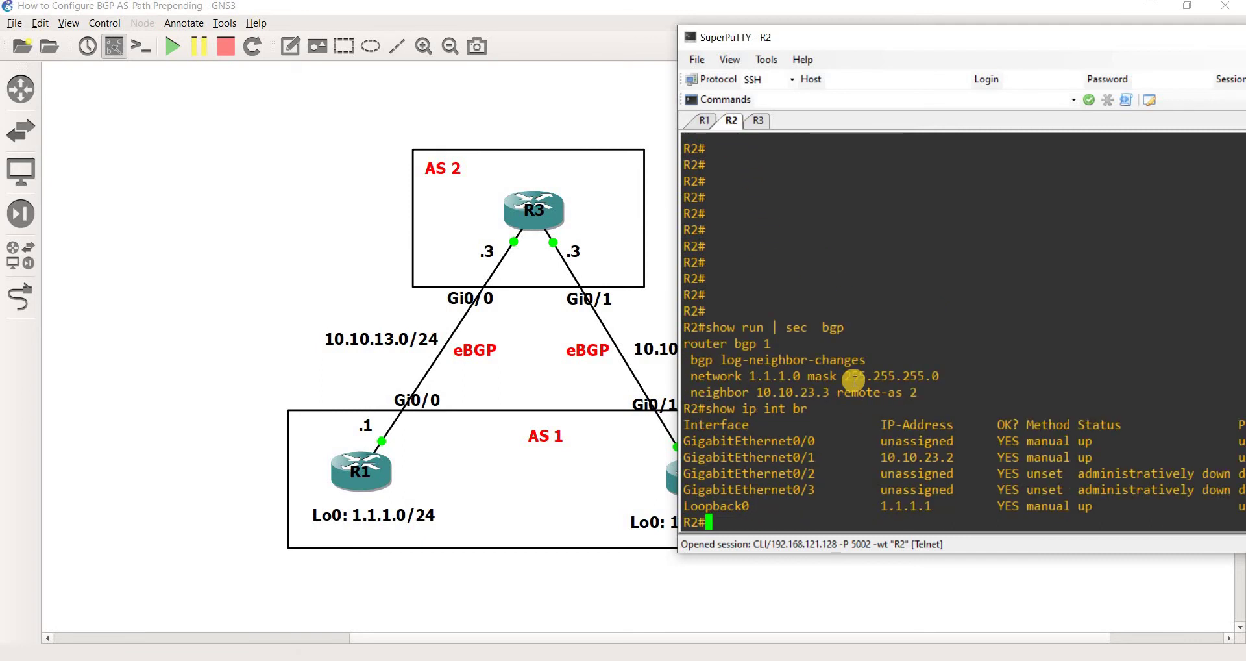
Step: Review the R1 prepending configuration in the notes and the topology, and return to R1's console
drag(844, 34, 771, 21)
click(631, 107)
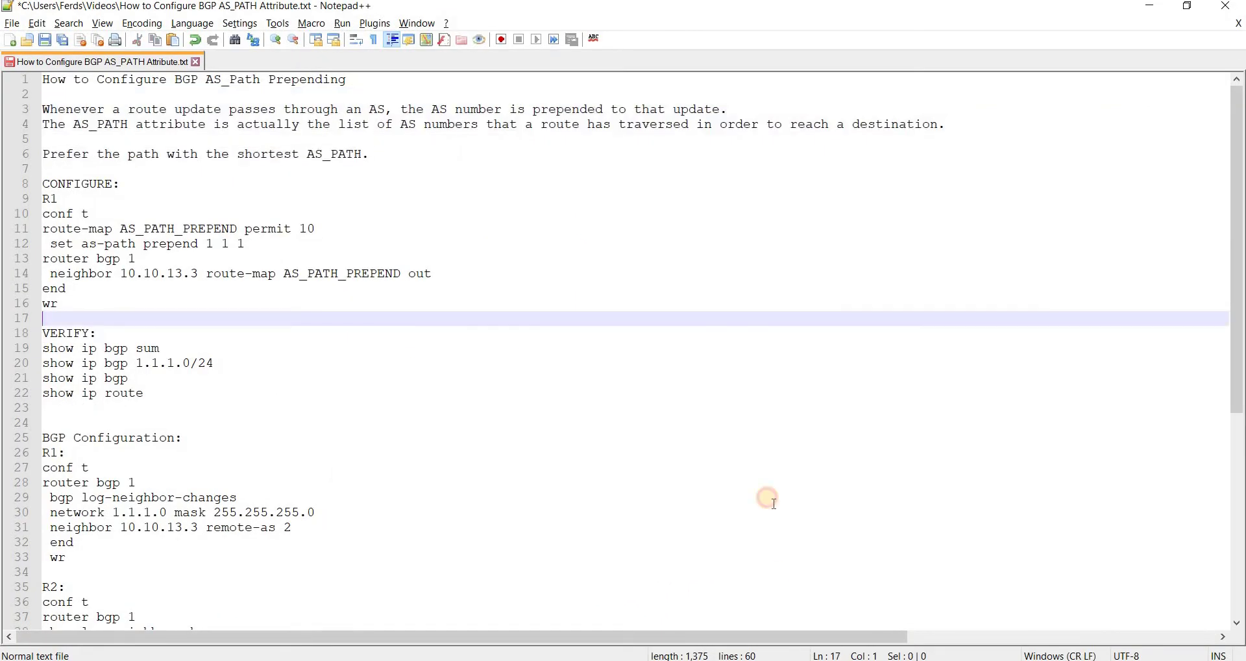
key(alt+Tab)
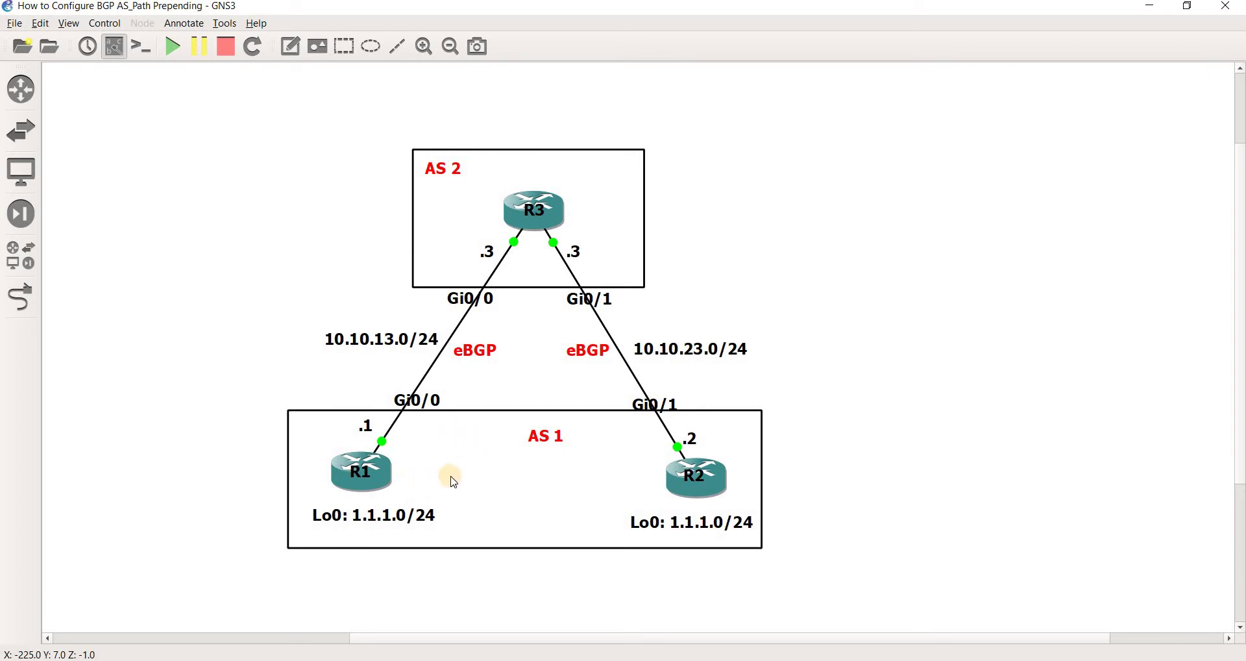
key(alt+Tab)
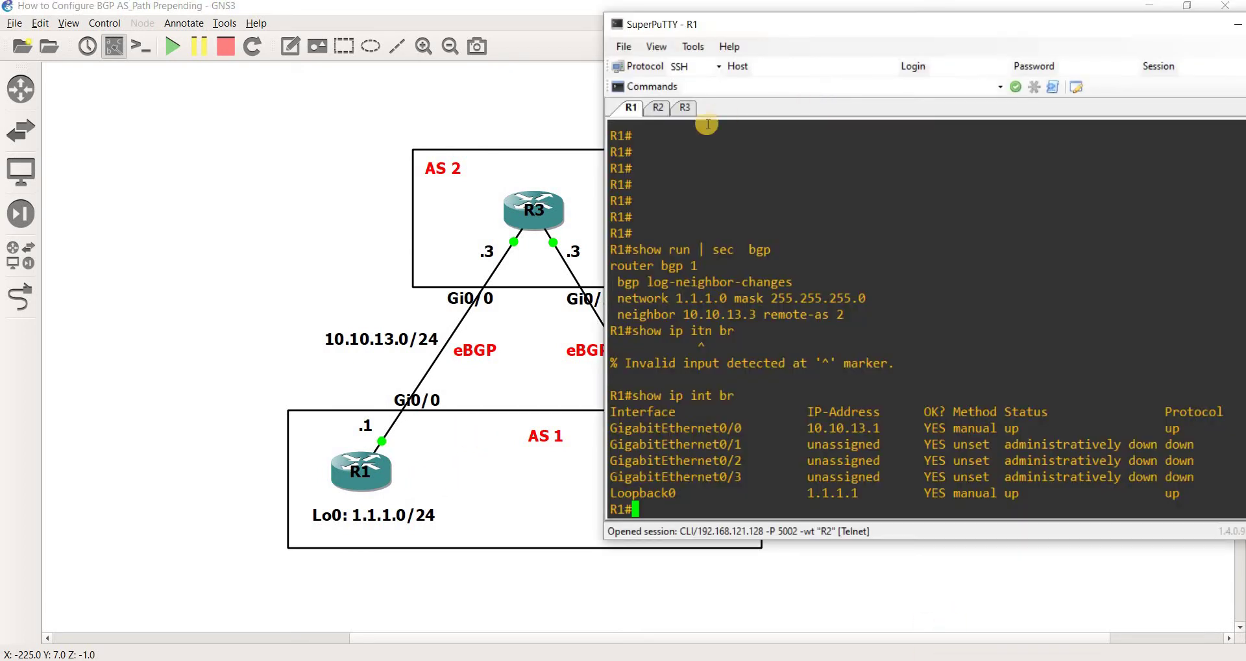
Step: Review R3's BGP table and highlight the "route-map AS_PATH_PREPEND permit 10" line in the notes
click(684, 113)
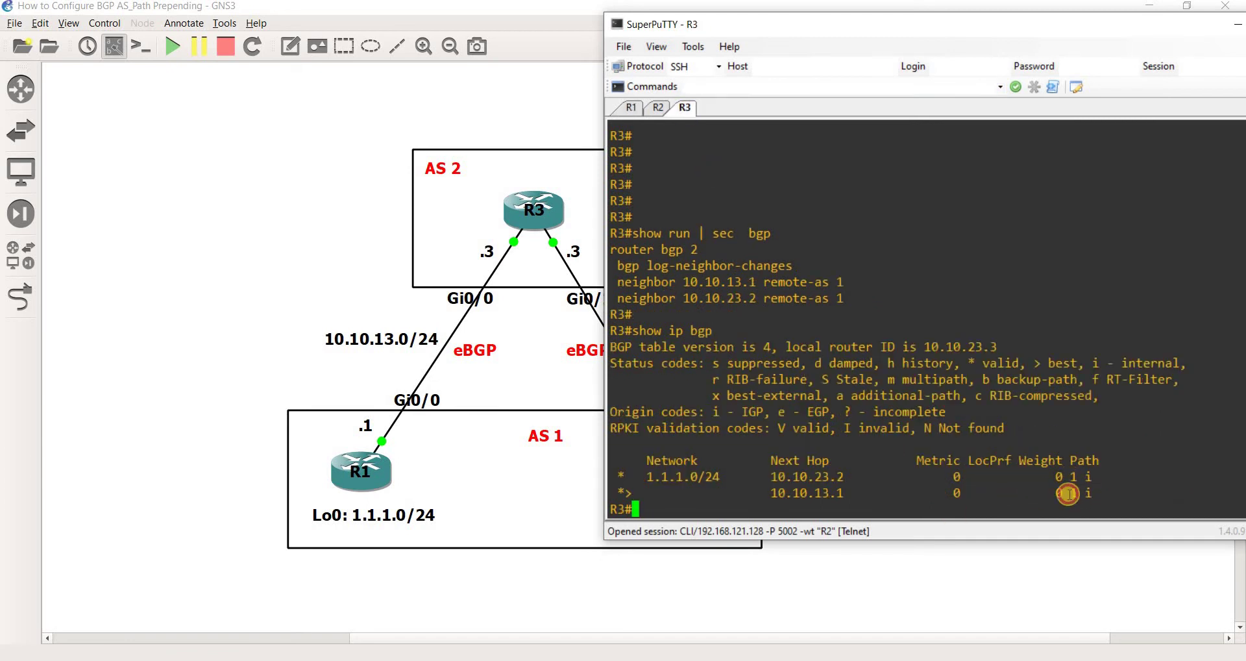
key(alt+Tab)
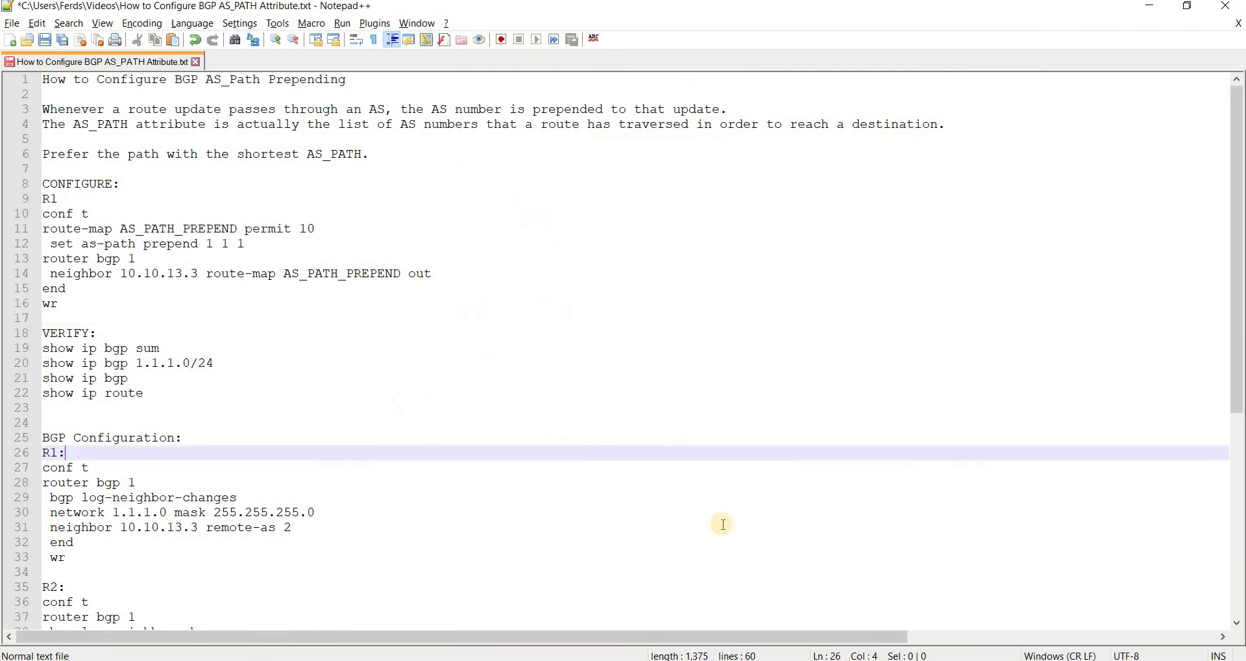
key(alt+Tab)
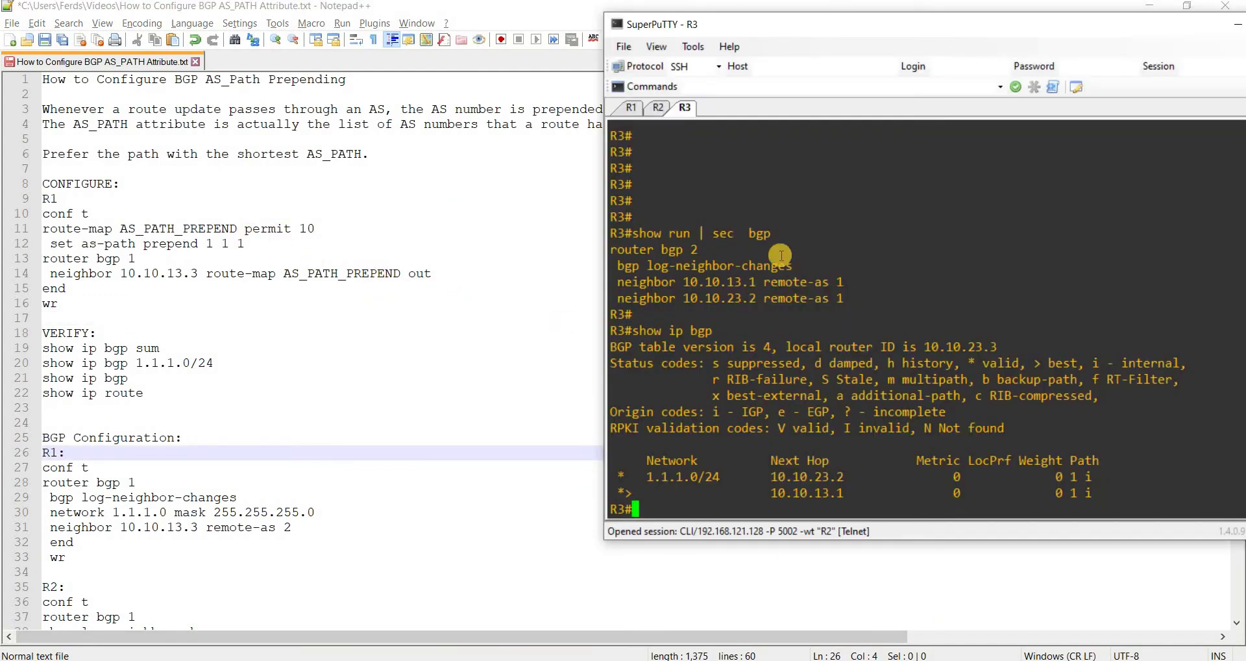
click(77, 226)
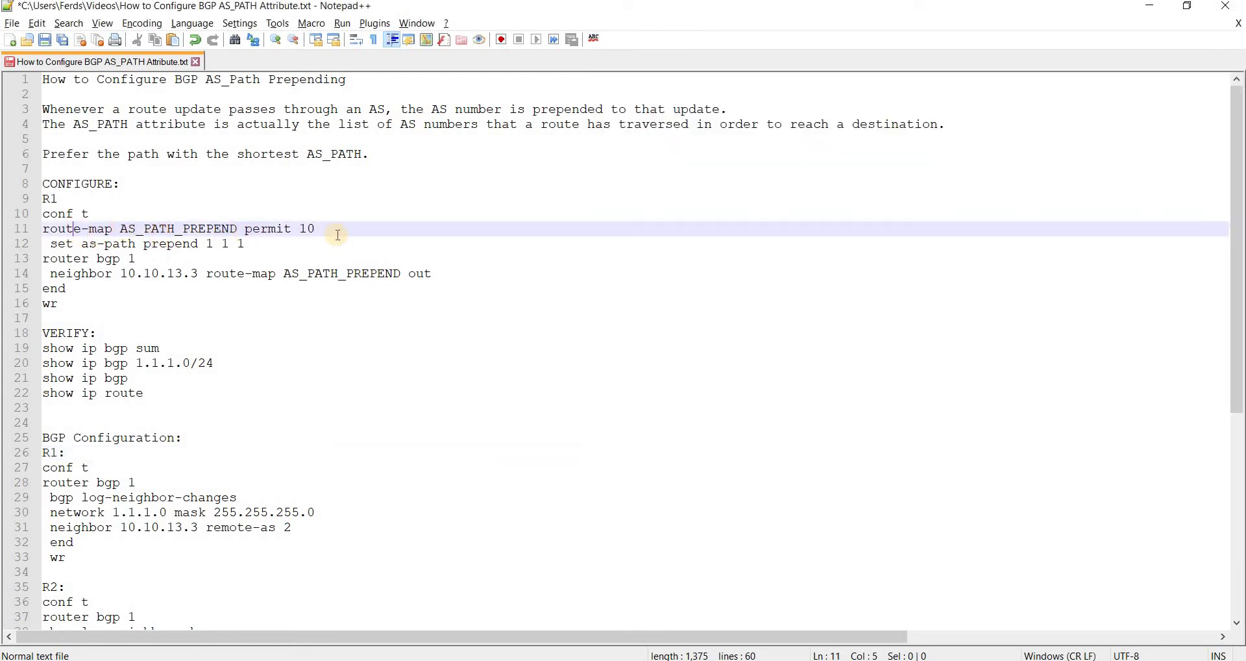
drag(315, 228, 223, 228)
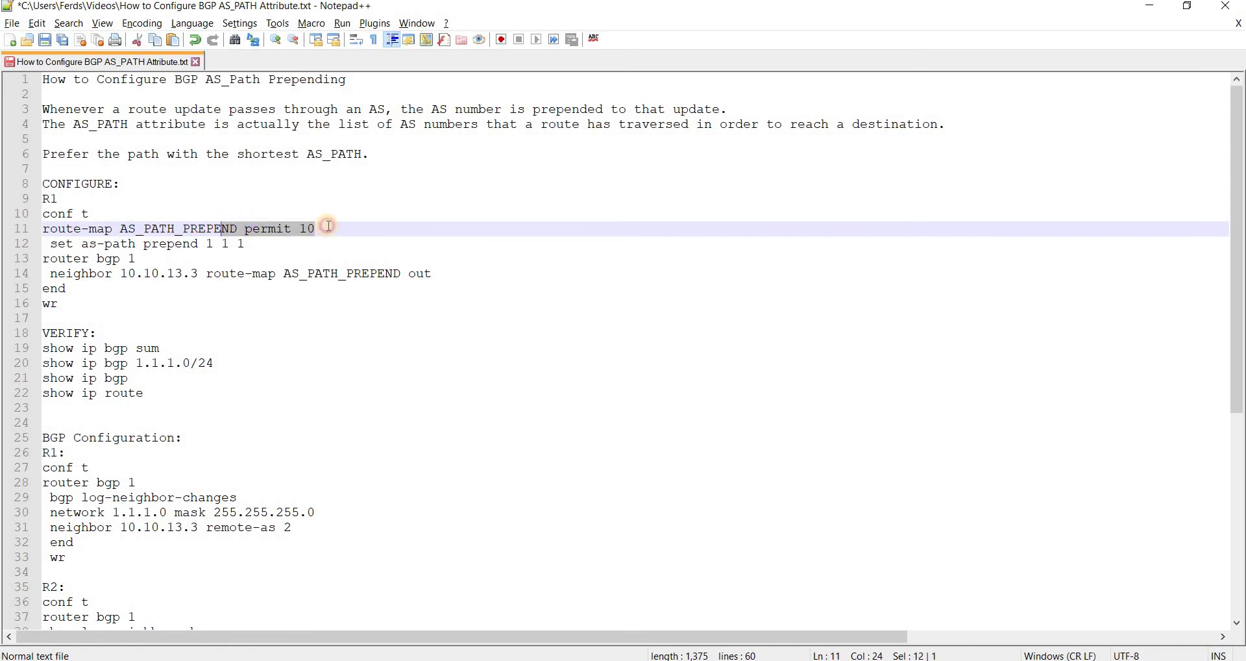
drag(329, 226, 17, 227)
click(132, 257)
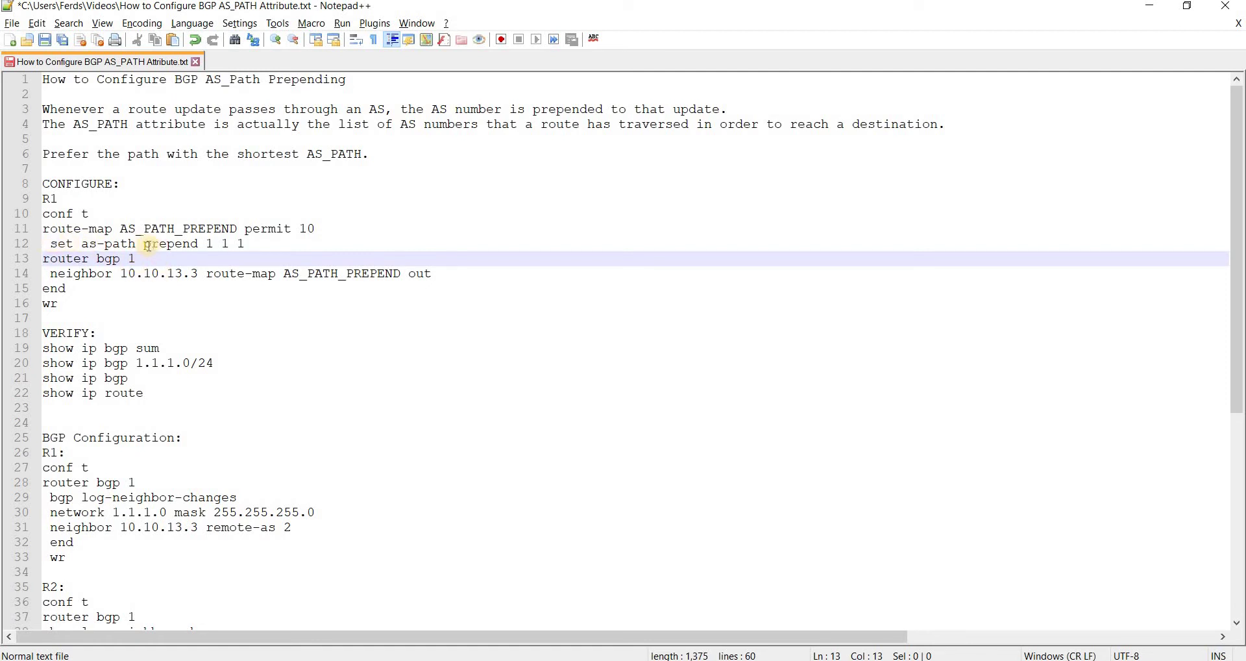
Step: Highlight the prepended AS numbers "1 1 1" in the notes and relate them to the GNS3 topology
drag(254, 242, 205, 240)
key(alt+Tab)
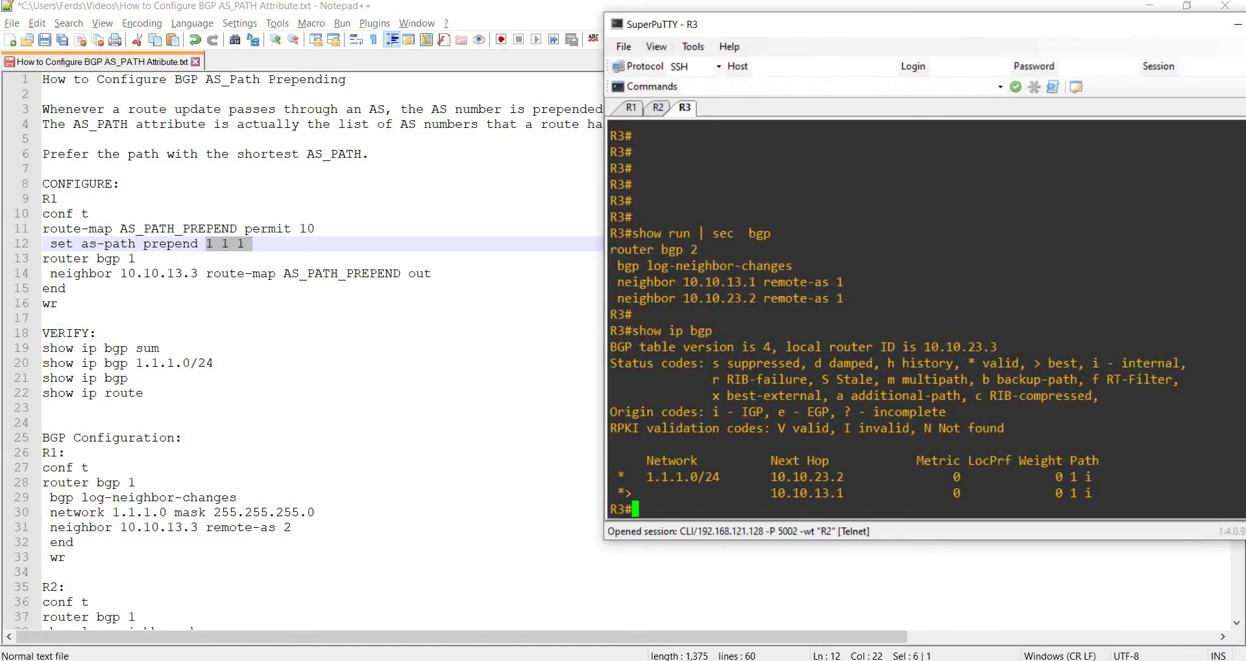
key(alt+Tab)
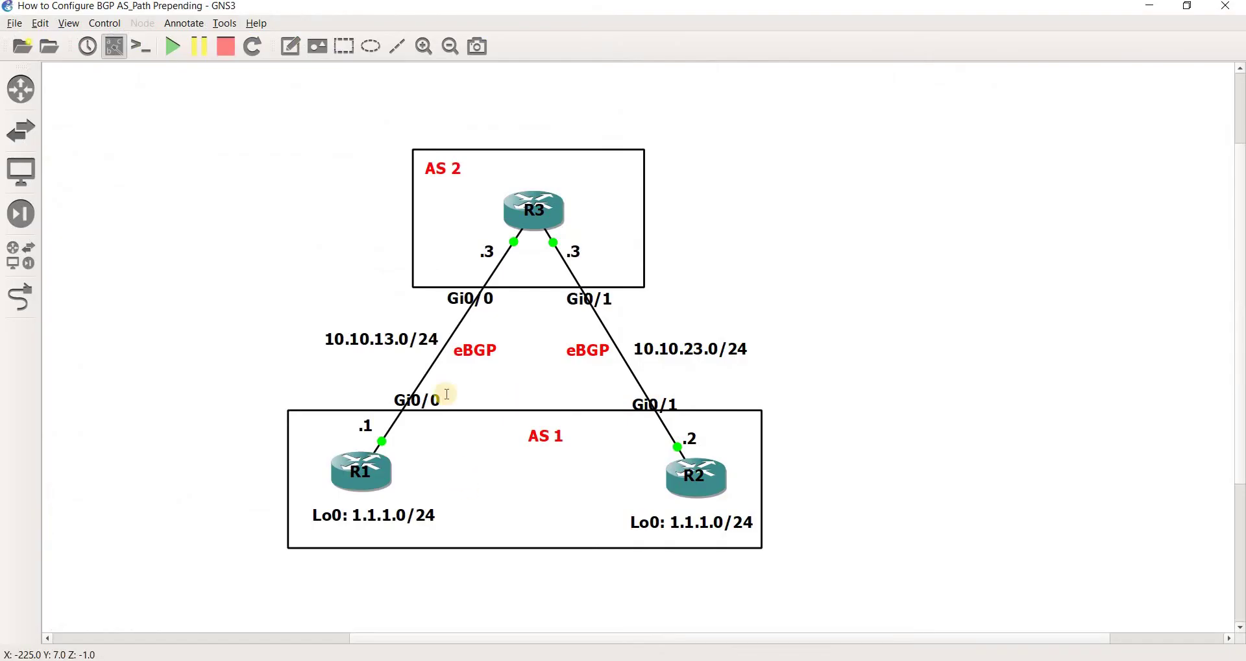
key(alt+Tab)
click(436, 362)
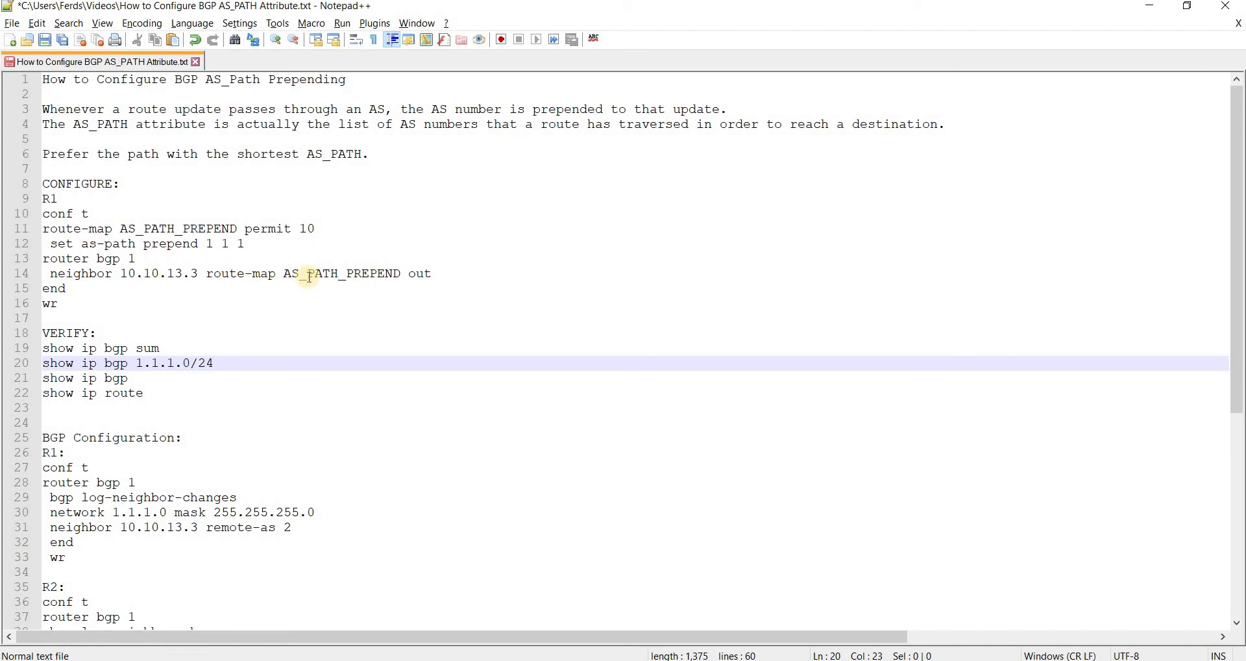
Step: Highlight AS_PATH_PREPEND in the outbound neighbor 10.10.13.3 statement of the notes and compare it with the R1 and R2 paths in the topology
drag(400, 276, 284, 275)
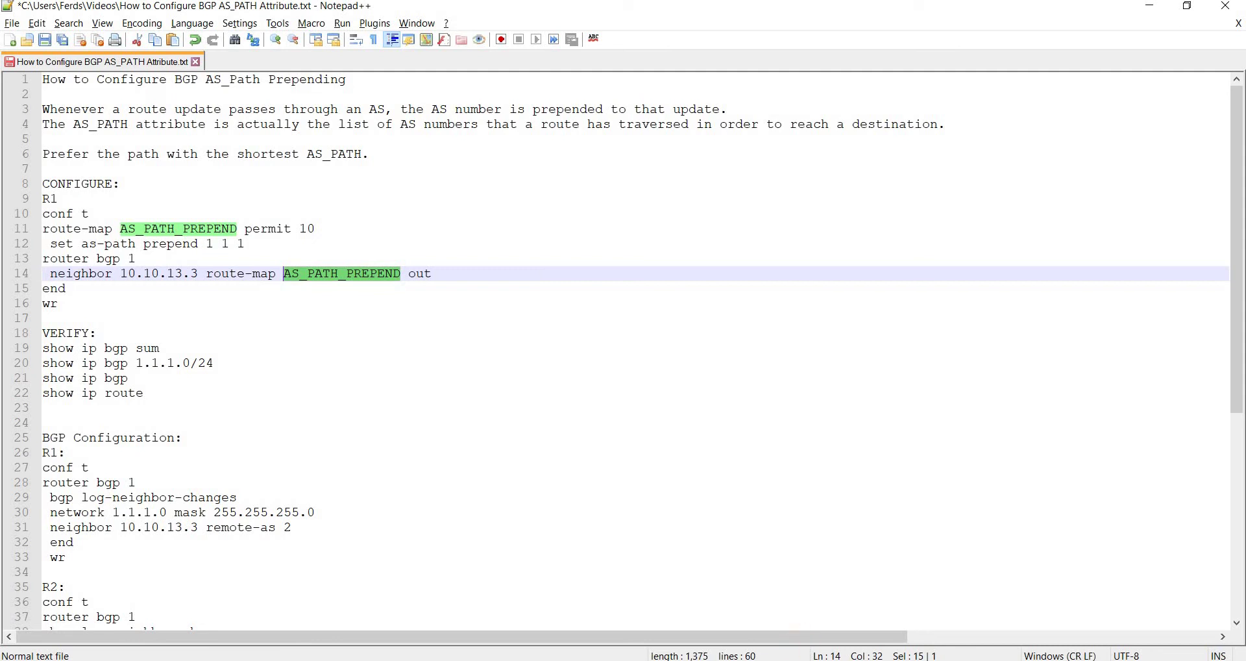
click(95, 660)
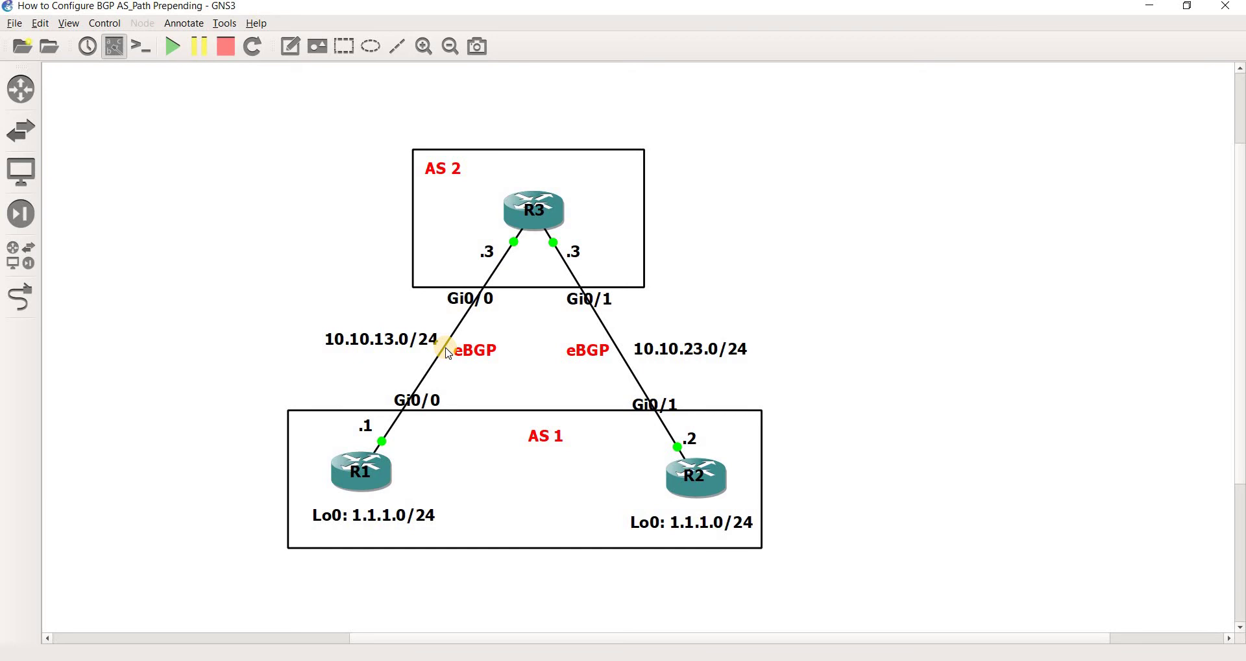
key(alt+Tab)
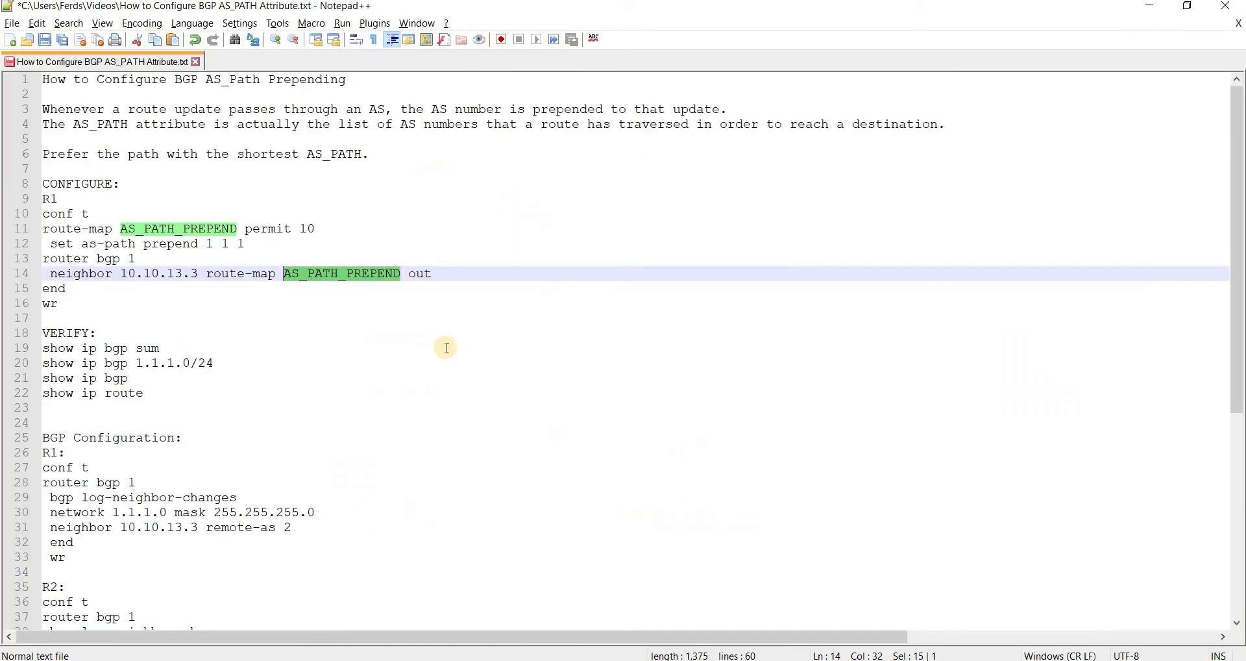
click(440, 305)
key(alt+Tab)
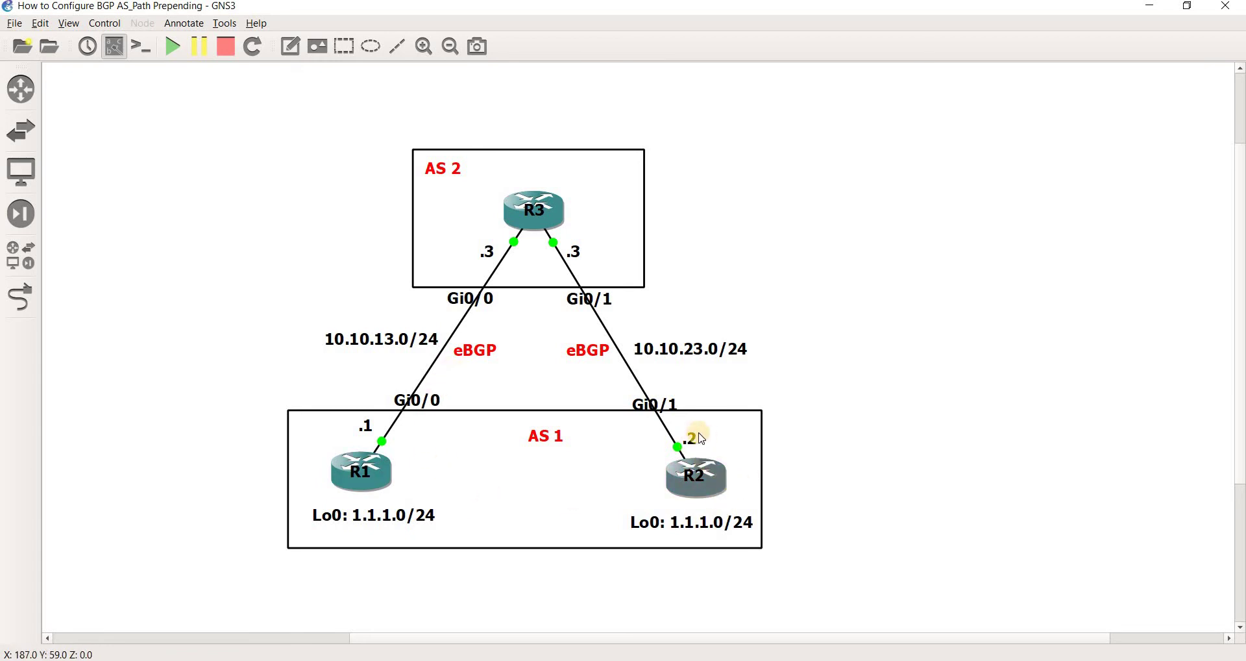
key(alt+Tab)
click(539, 337)
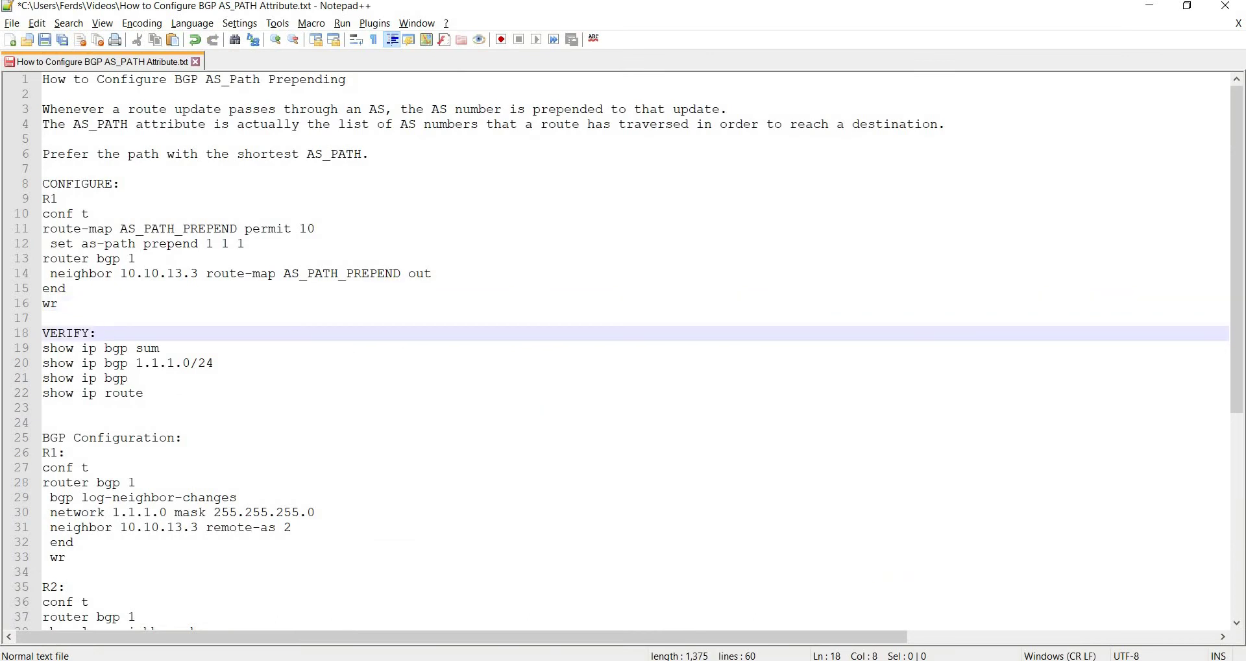
Step: Copy R1's AS_PATH prepending configuration from the notes, from "conf t" through "wr"
key(alt+Tab)
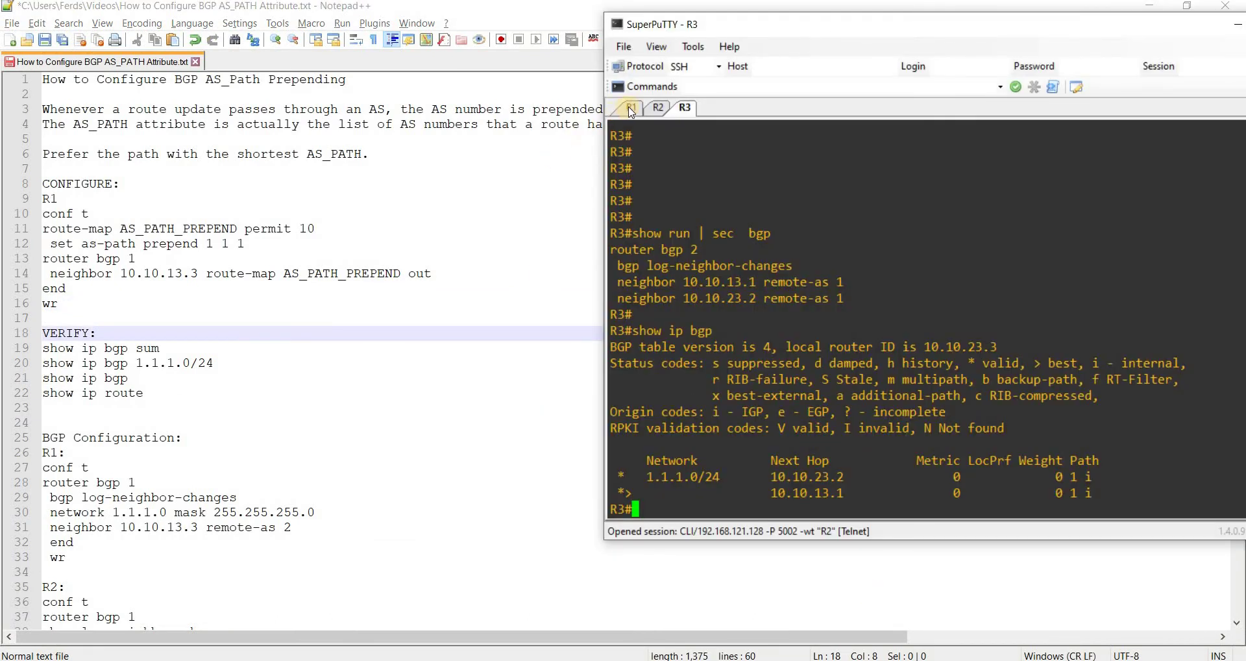
key(ctrl+Tab)
click(472, 311)
drag(289, 247, 50, 217)
click(101, 295)
drag(91, 303, 1, 219)
key(ctrl+c)
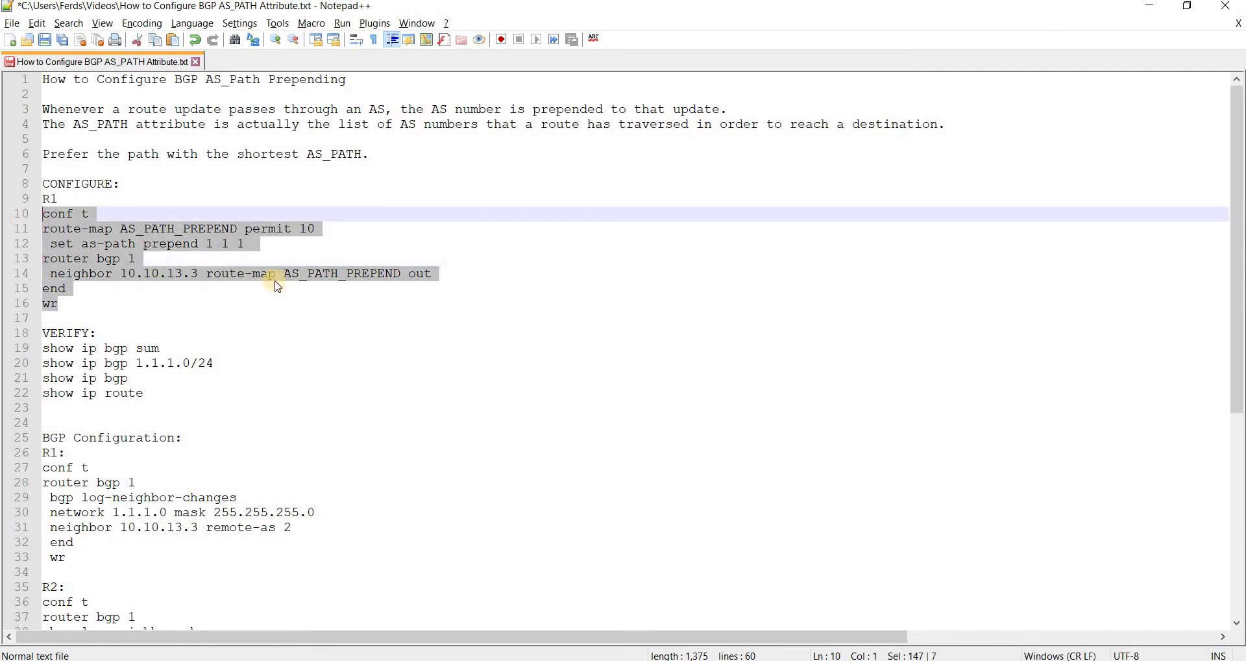
Step: Apply the copied AS_PATH_PREPEND route-map and neighbor 10.10.13.3 configuration on R1's console and save it with "wr"
key(alt+Tab)
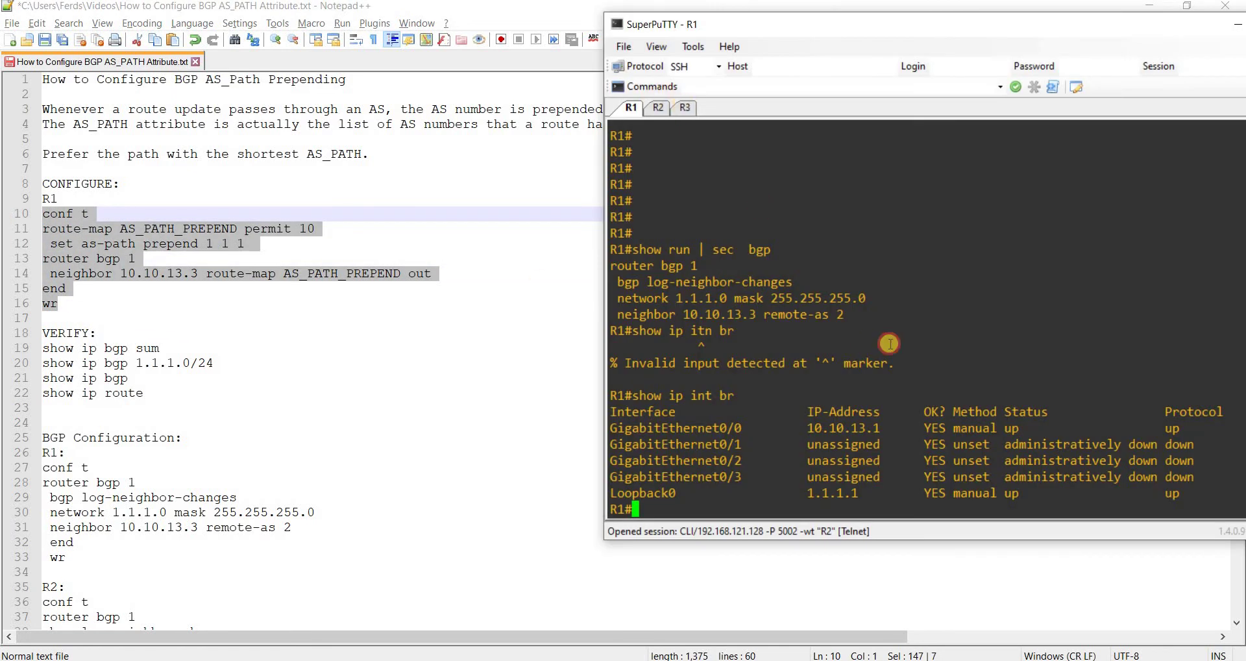
click(685, 107)
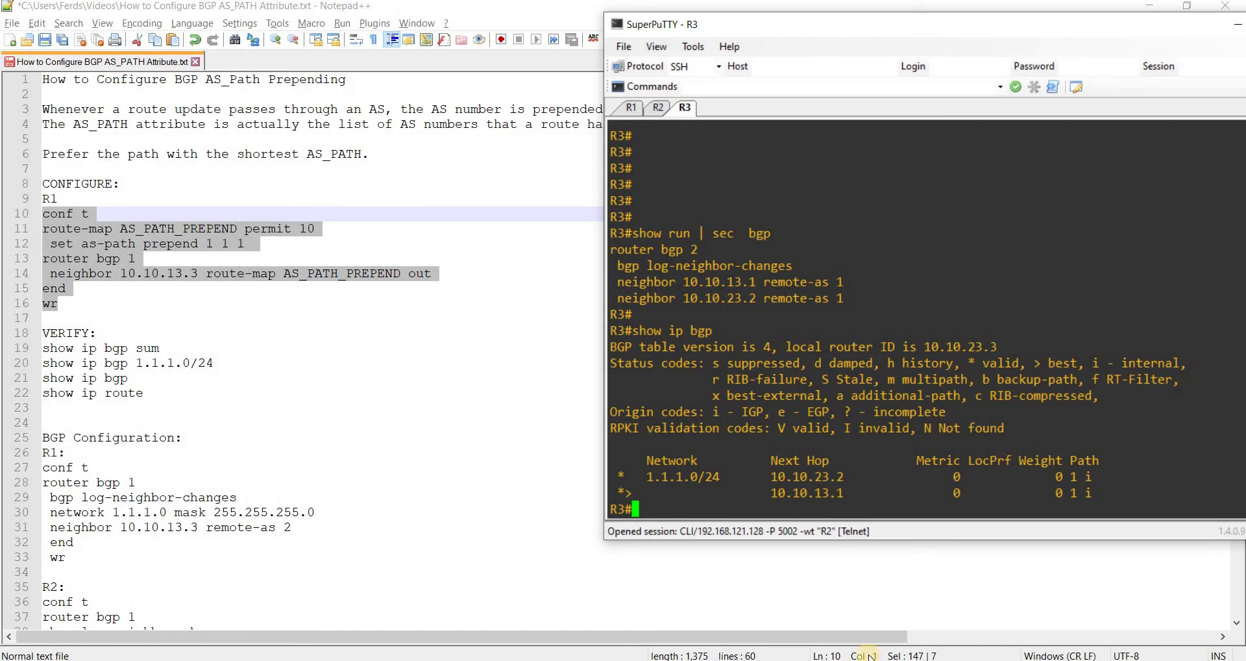
key(alt+Tab)
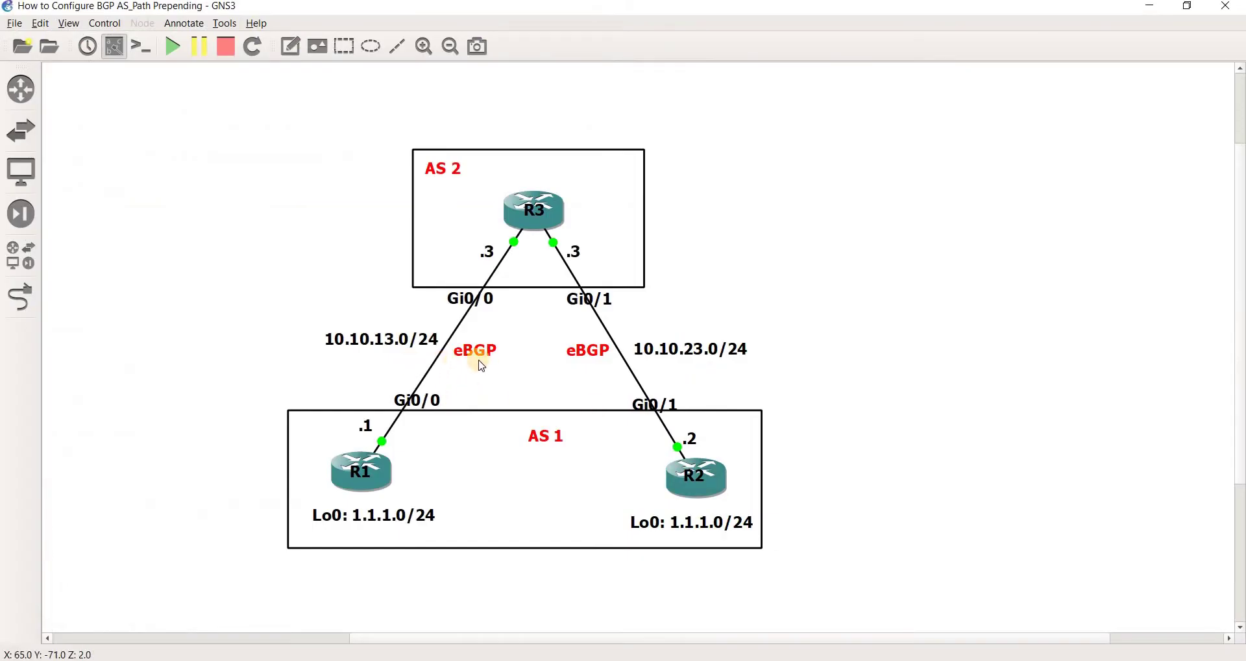
key(alt+Tab)
click(628, 116)
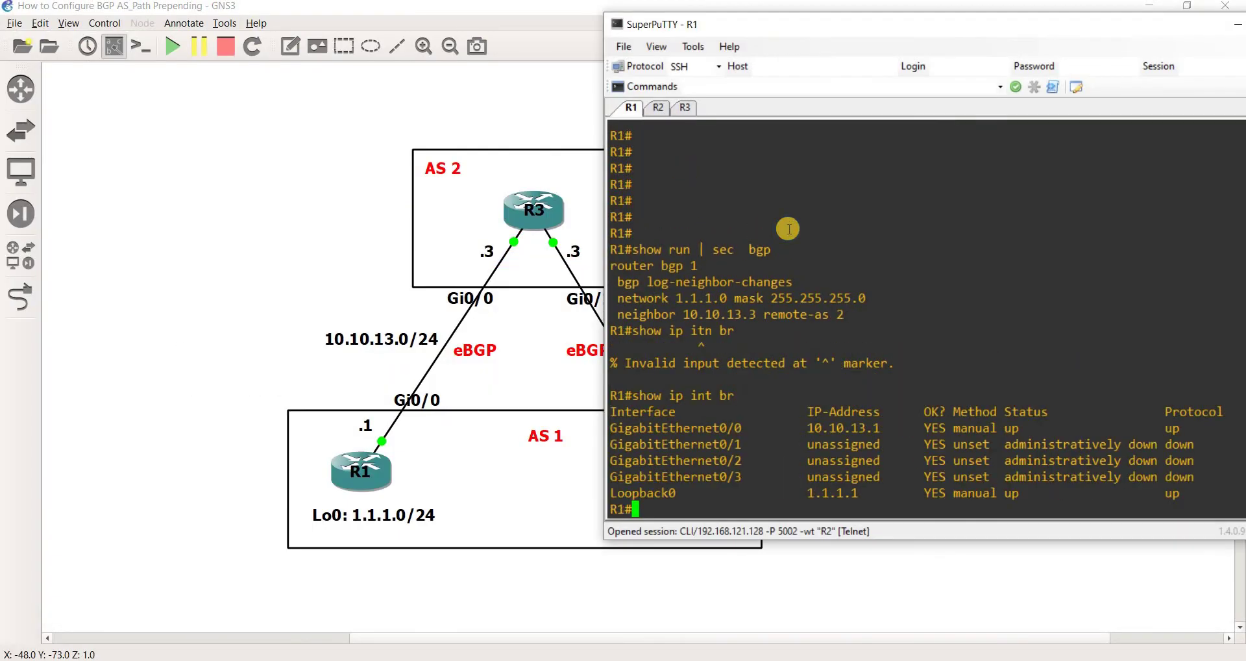
right_click(789, 229)
key(Return)
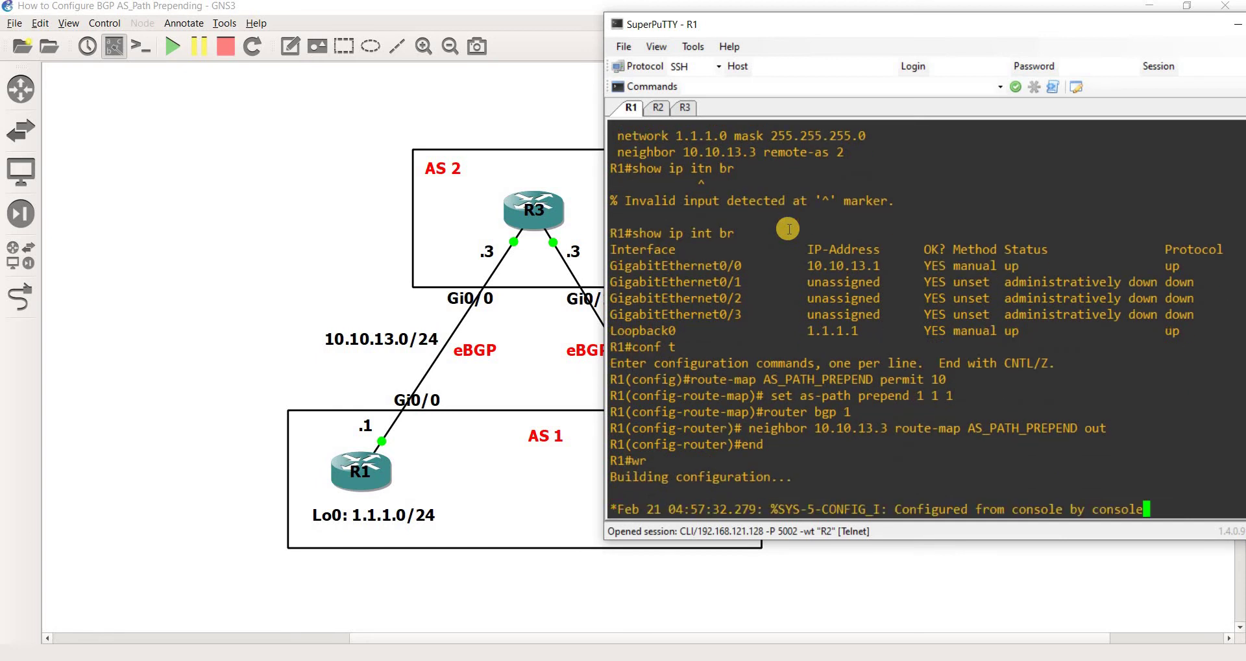
Step: Run "show ip bgp" on R3 to check the paths to 1.1.1.0/24
click(686, 112)
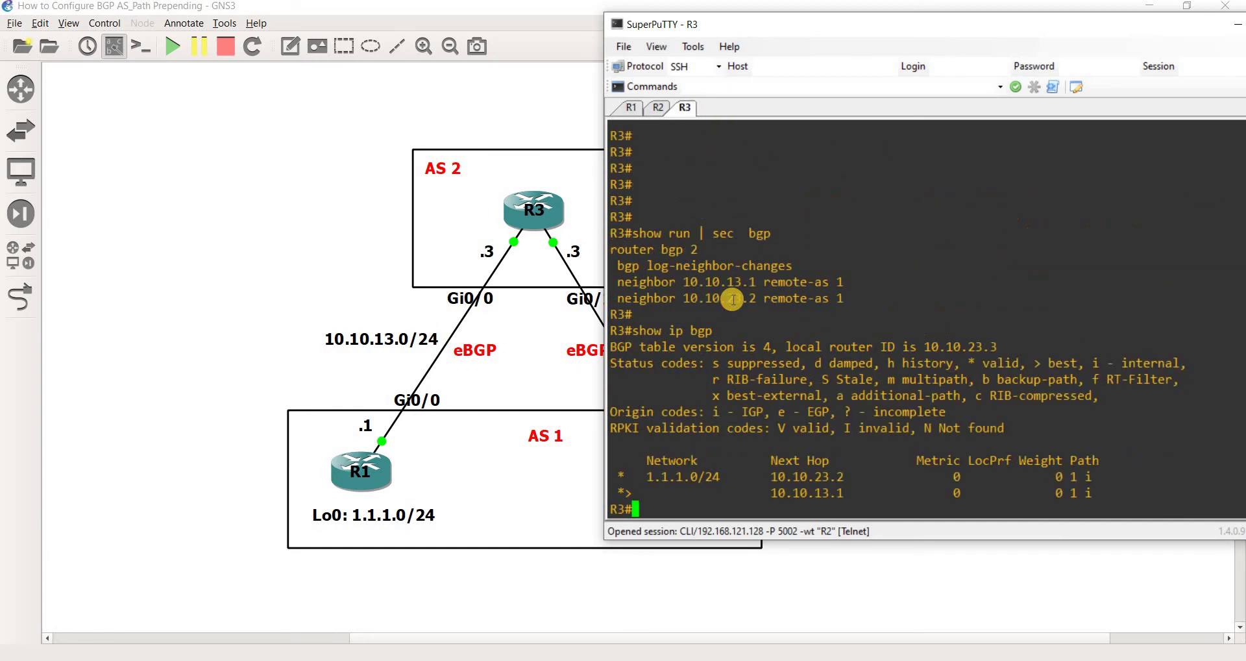
key(Up)
key(Return)
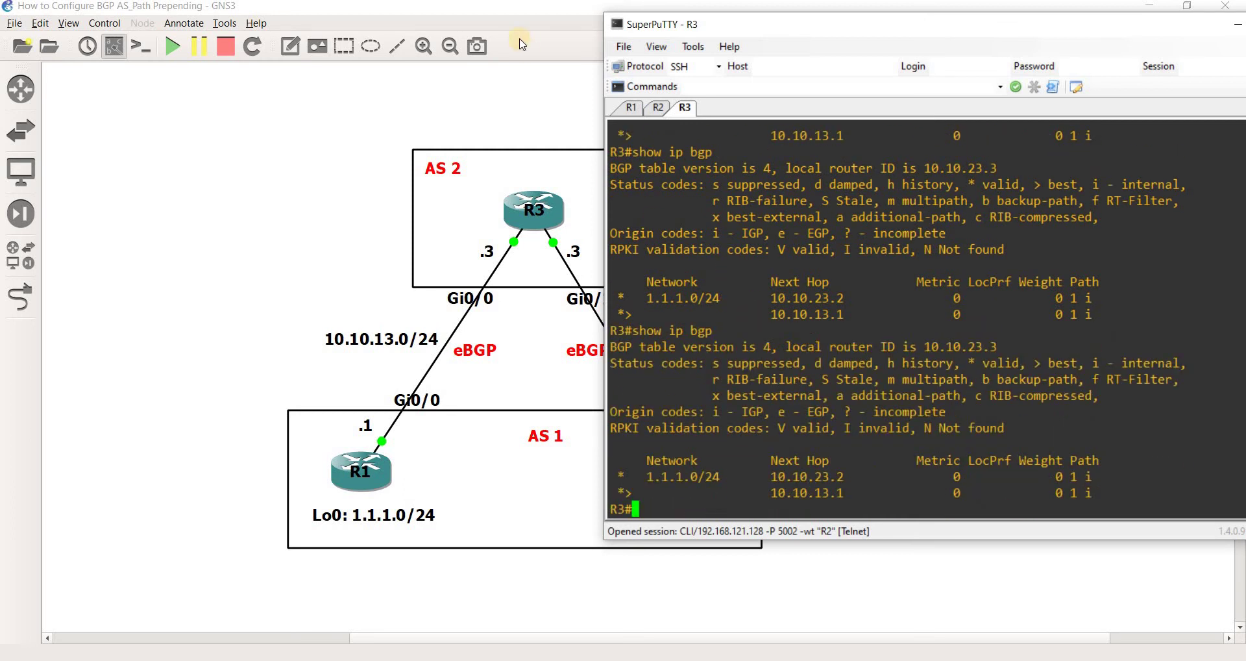
Step: Soft-reset R1's BGP sessions with "clear ip bgp * soft" and copy that command from the console
click(627, 111)
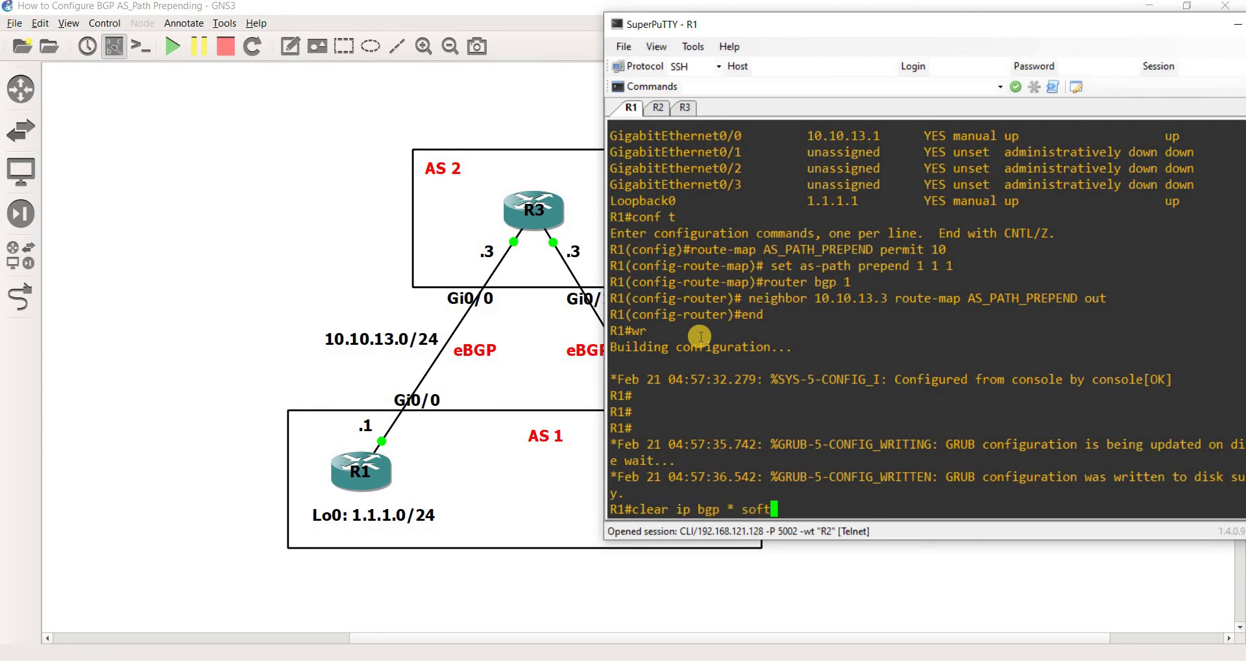
key(Return)
drag(769, 494, 633, 498)
key(ctrl+c)
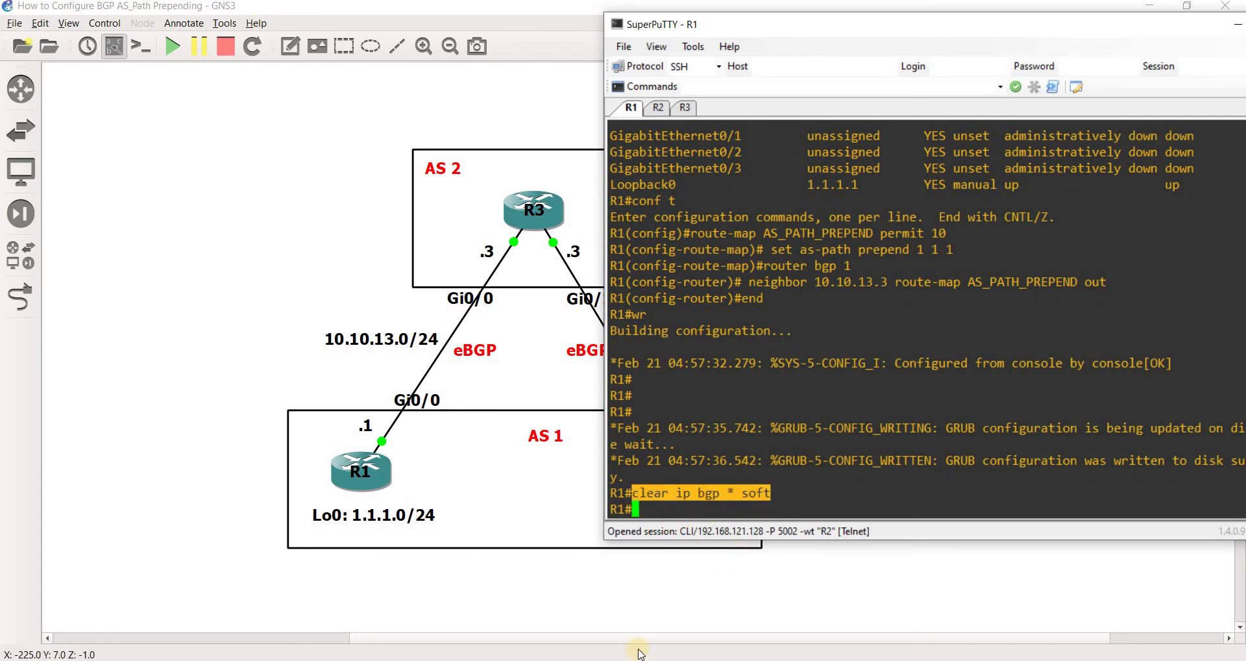
Step: Add "clear ip bgp * soft" below "show ip route" in the notes' VERIFY list and save the file
key(alt+Tab)
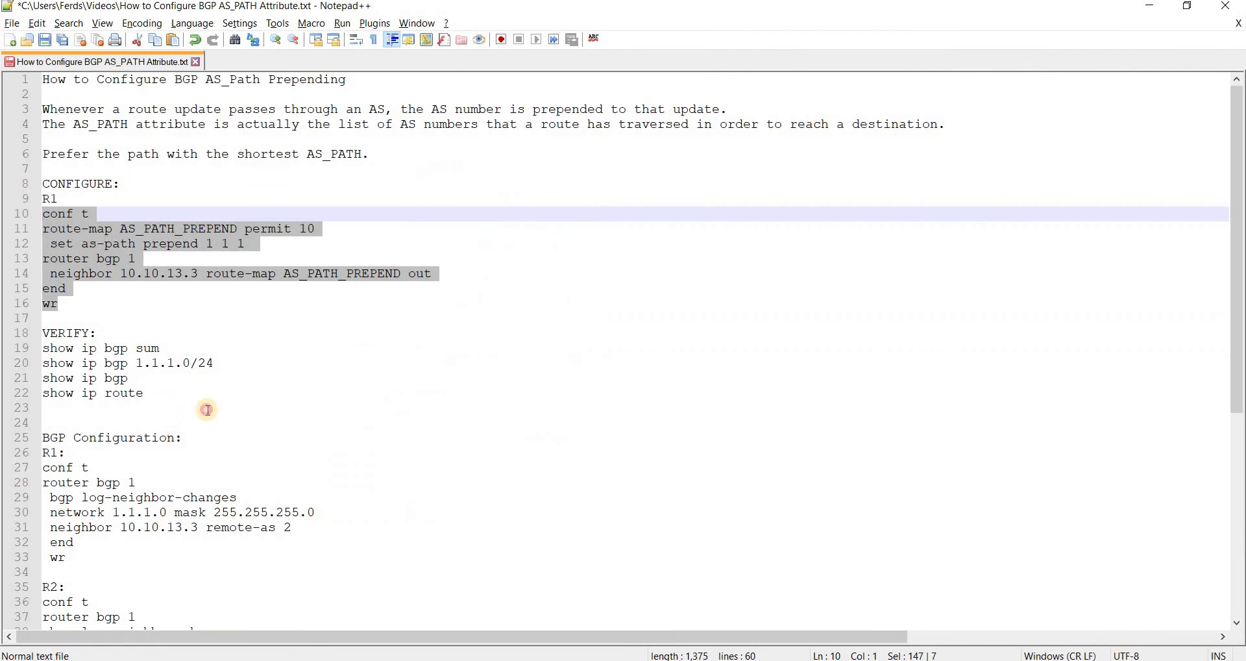
click(231, 410)
key(ctrl+v)
key(ctrl+s)
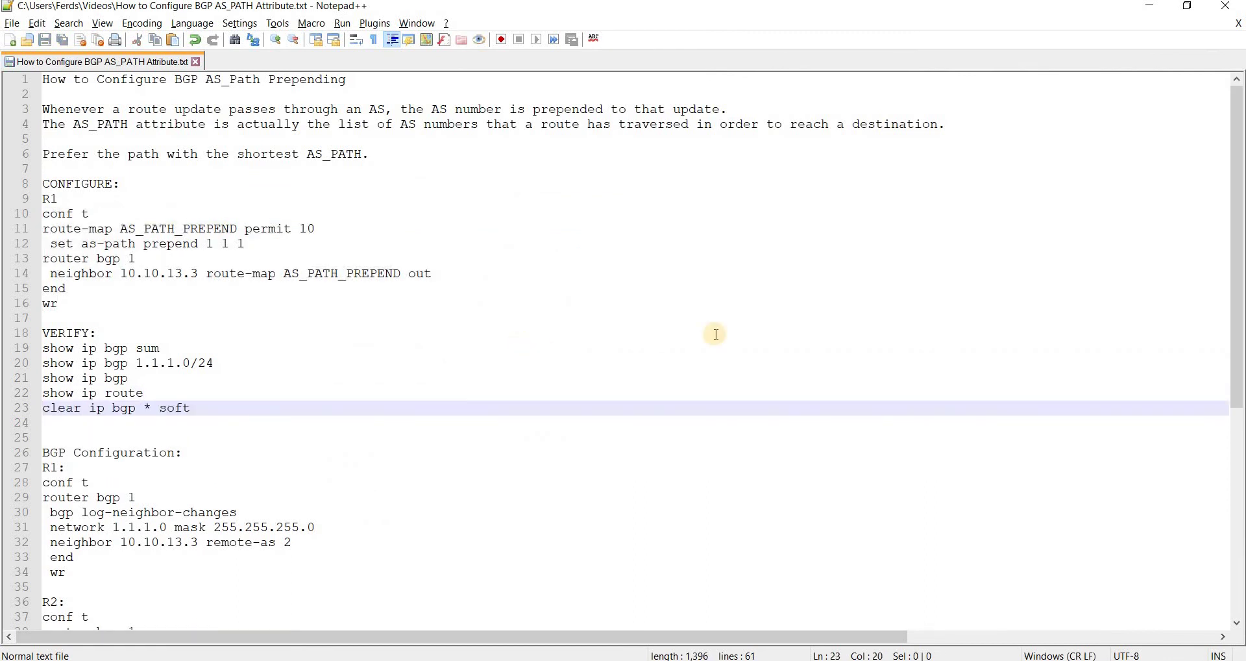
Step: Rerun "show ip bgp" on R3 and highlight the 1.1.1.0/24 network in the new output
key(alt+Tab)
click(685, 109)
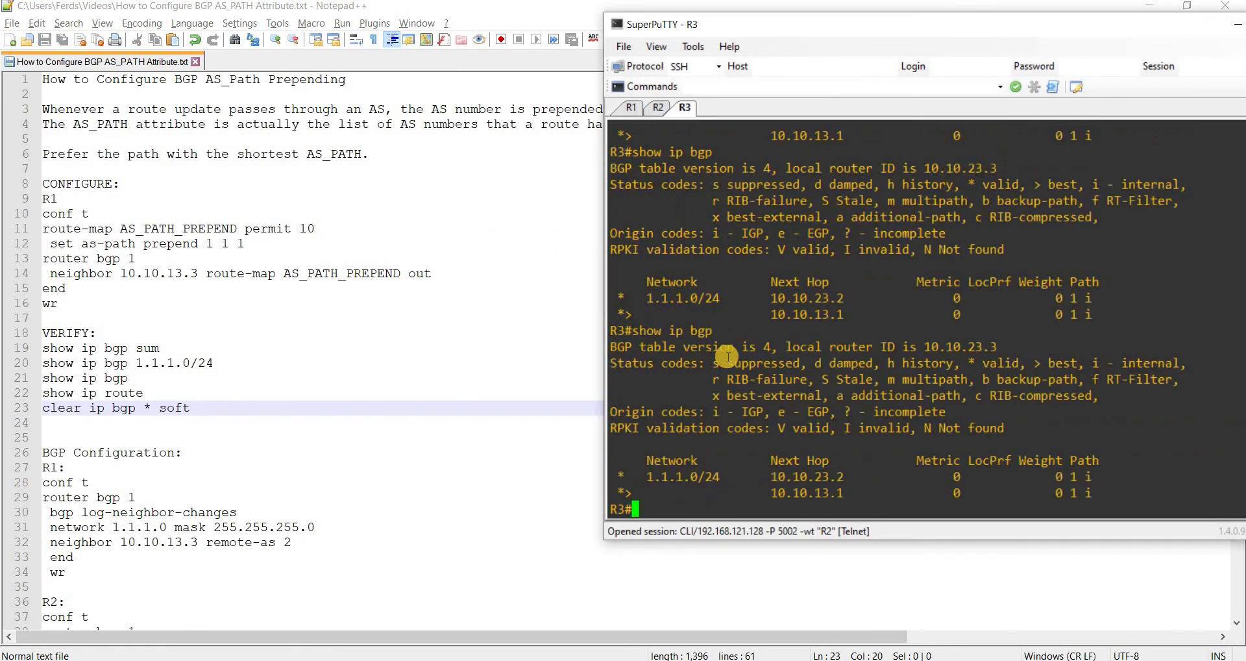
key(Up)
key(Return)
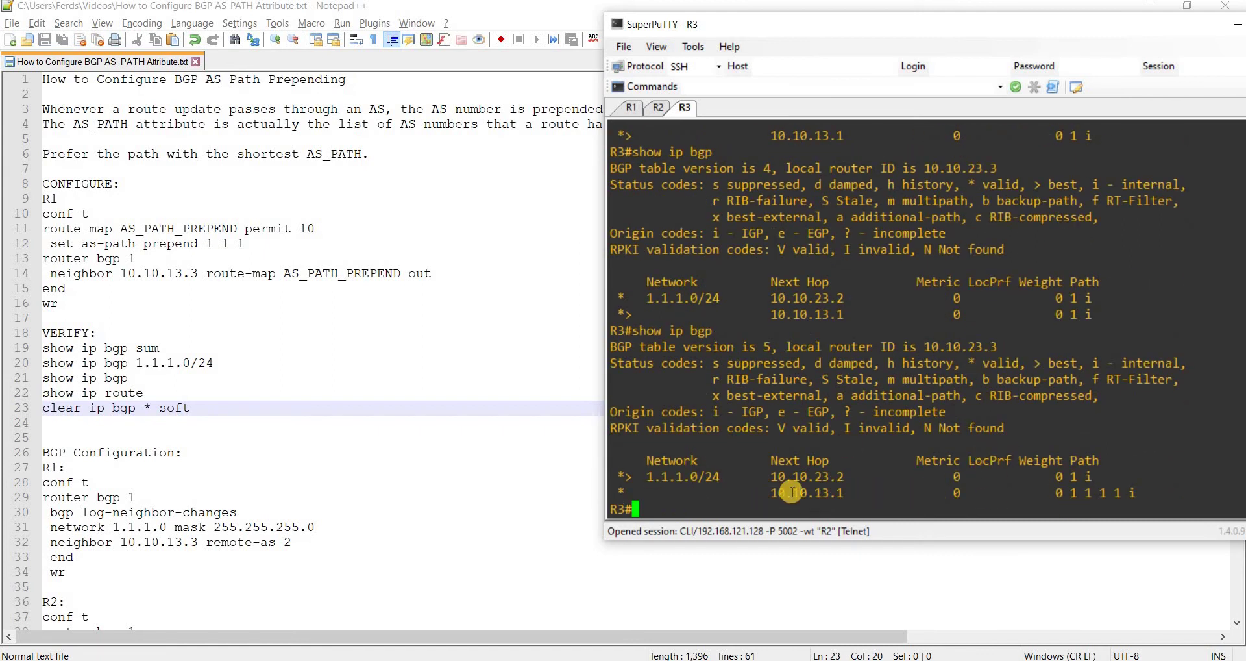
double_click(682, 477)
Step: Place R3's console beside the GNS3 topology and compare next hops 10.10.23.2 and 10.10.13.1 and their AS paths in the BGP tables
key(alt+Tab)
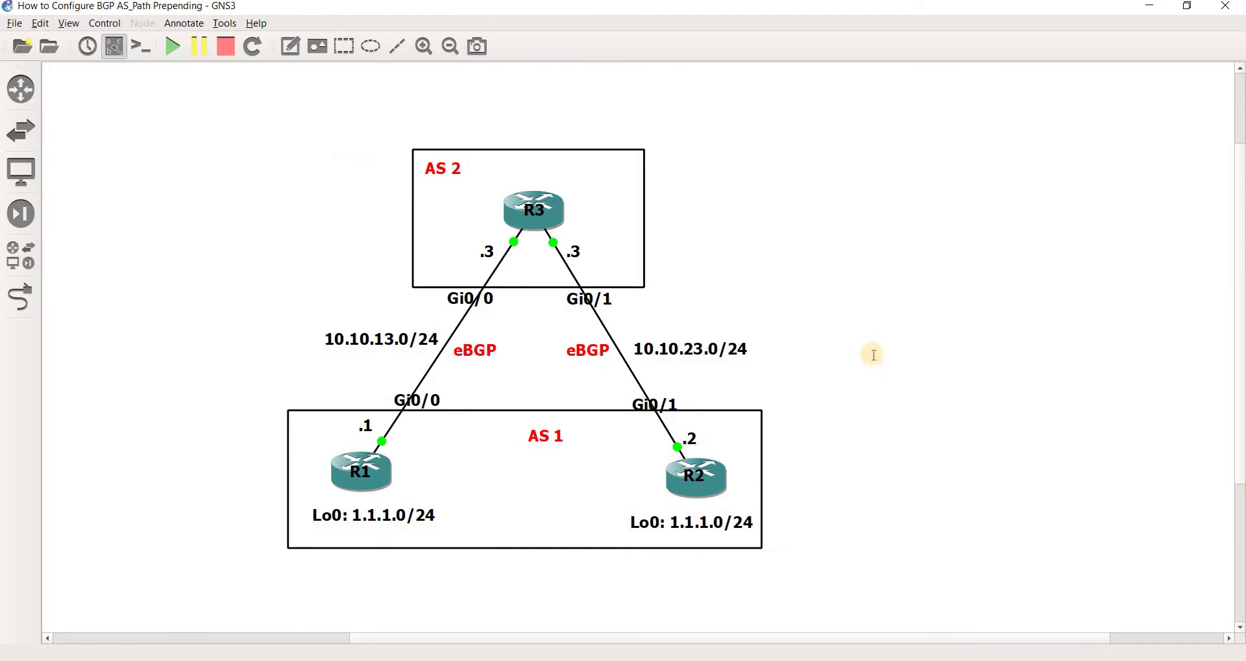
key(alt+Tab)
click(321, 240)
key(alt+Tab)
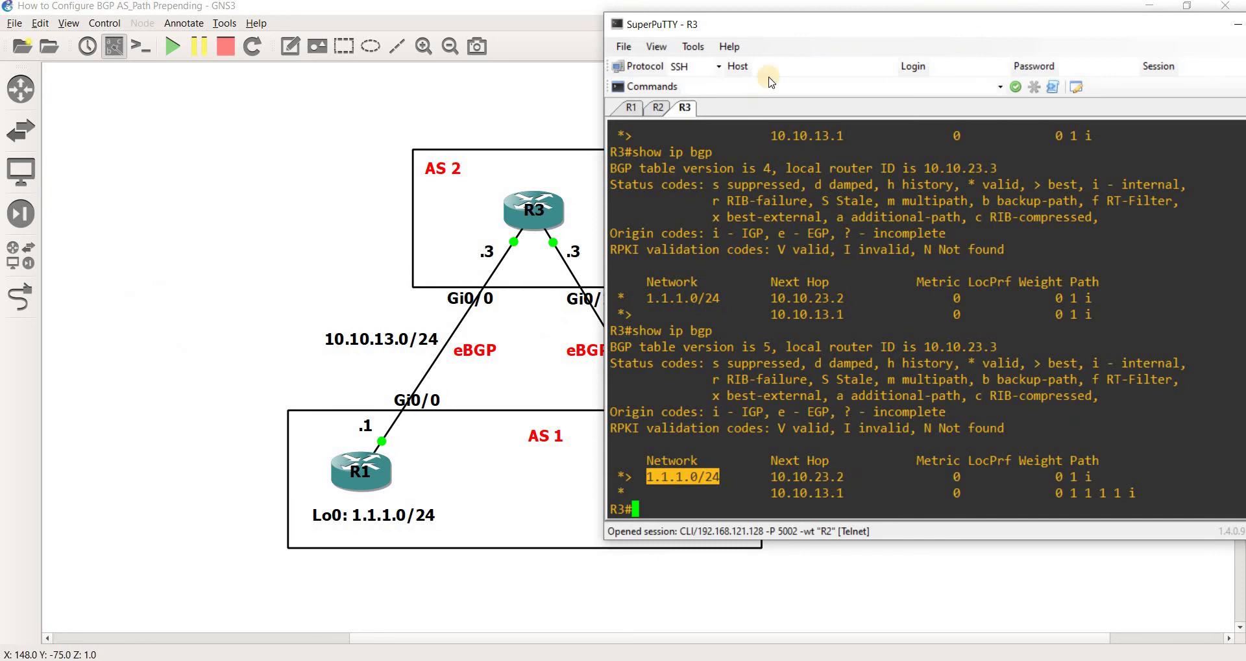
drag(787, 26, 898, 32)
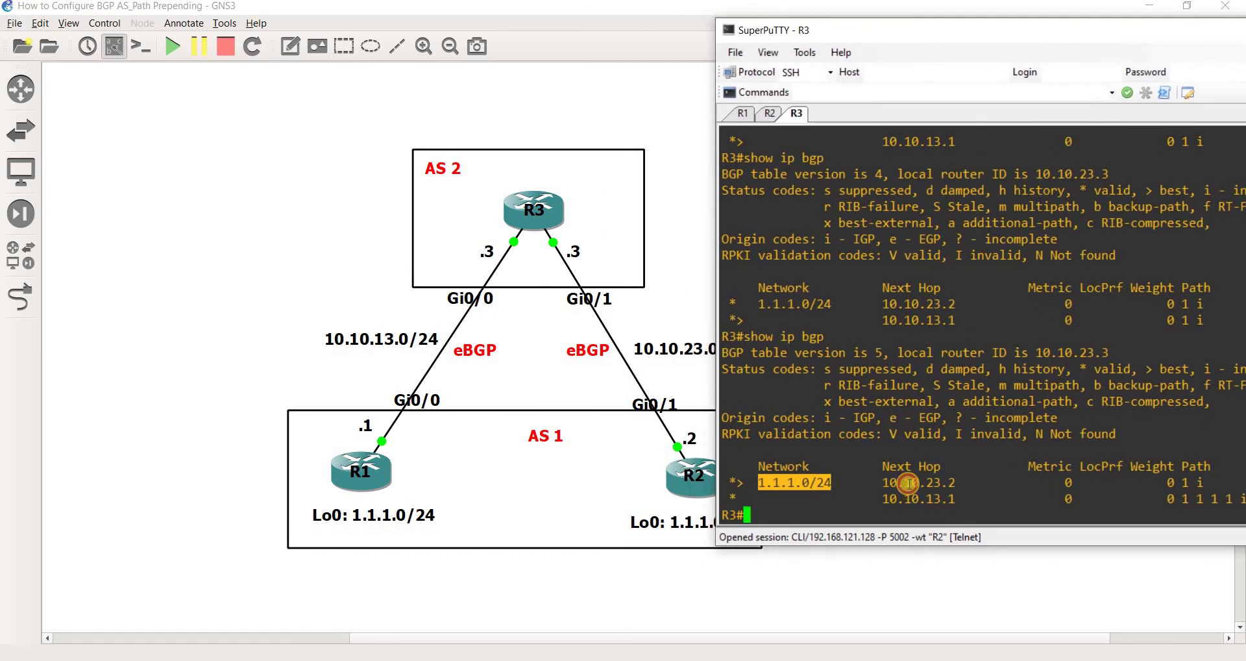
double_click(907, 483)
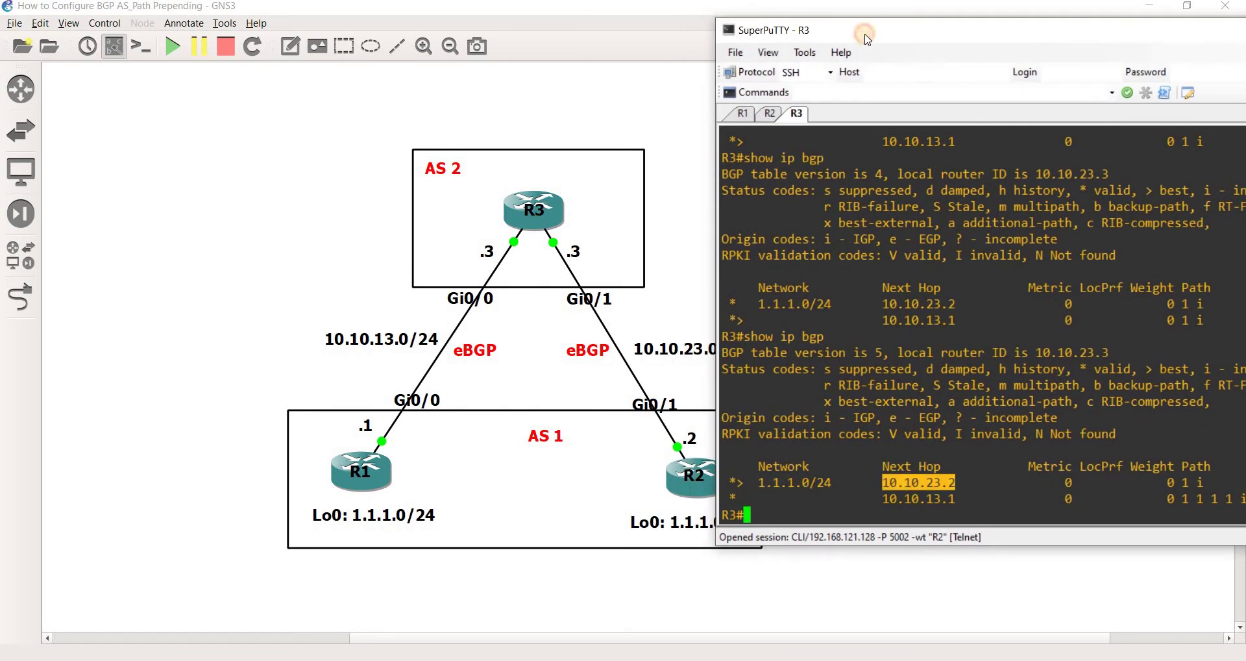
drag(867, 38, 803, 35)
double_click(865, 318)
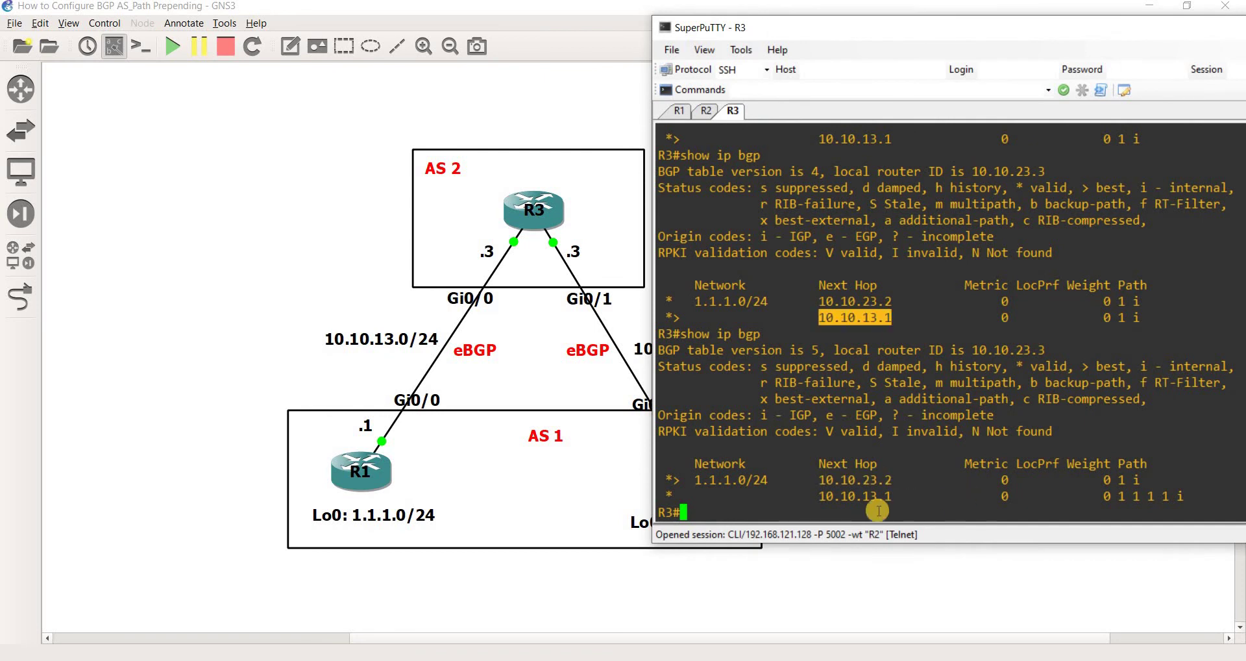
click(860, 488)
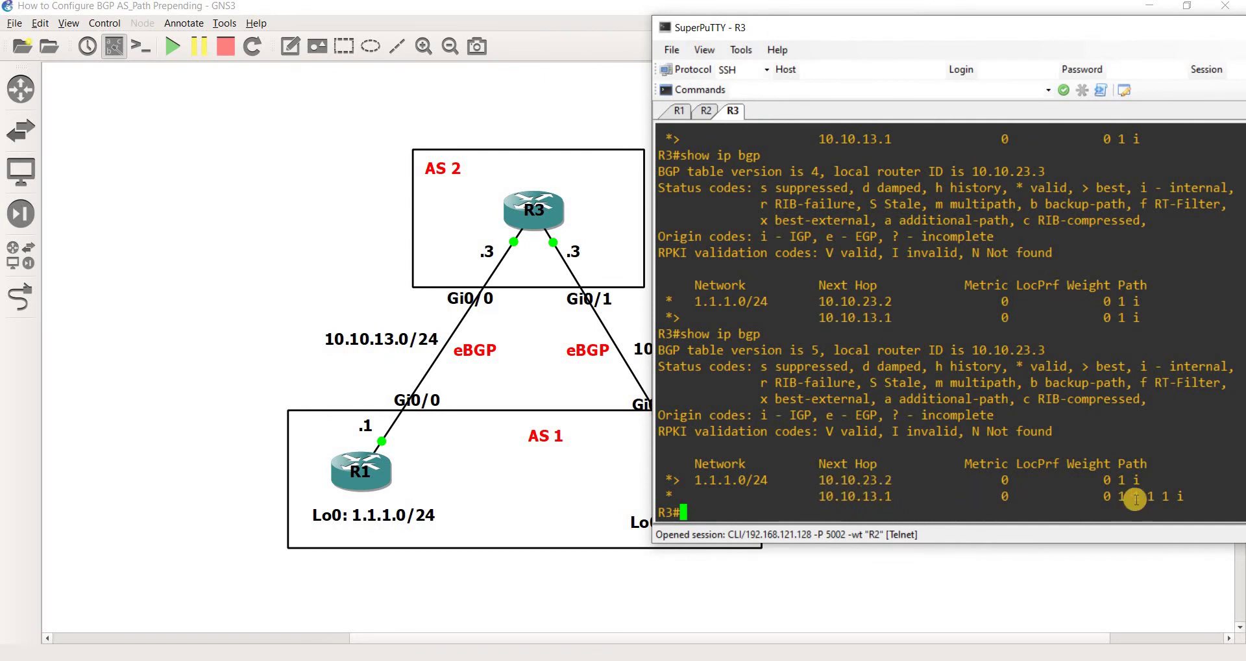
Step: Highlight the AS path of the 10.10.23.2 route and the whole 10.10.13.1 entry in R3's latest BGP table
drag(1133, 478, 1110, 480)
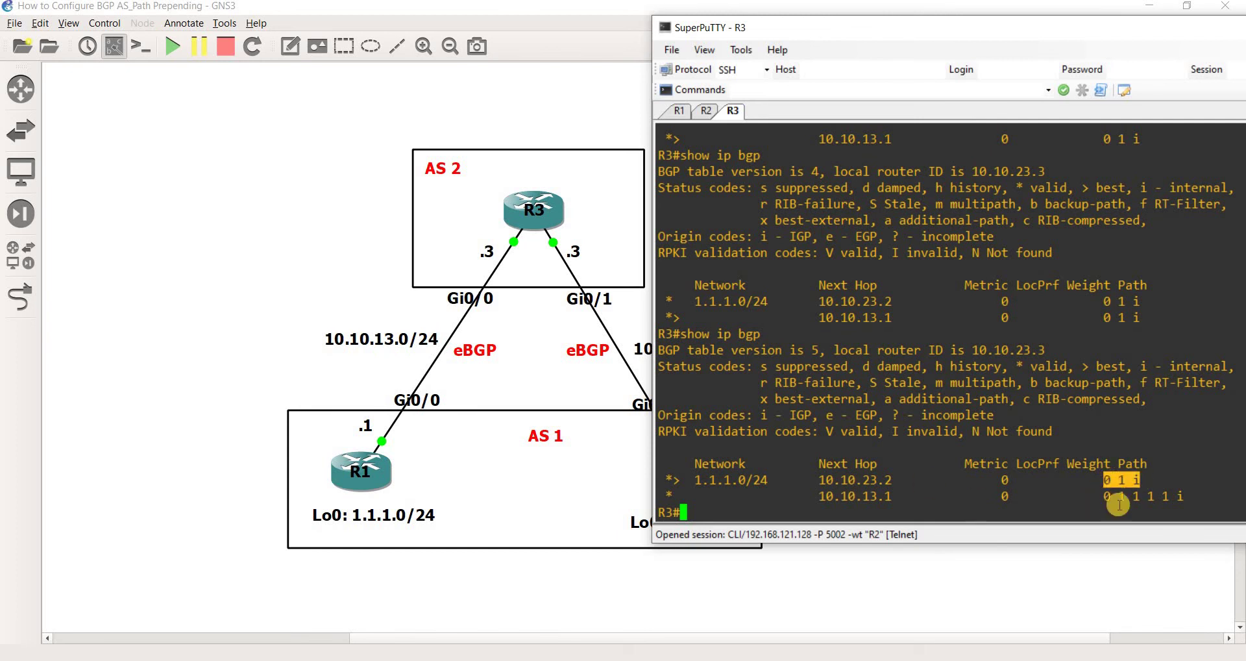
click(1162, 503)
drag(814, 498, 1163, 504)
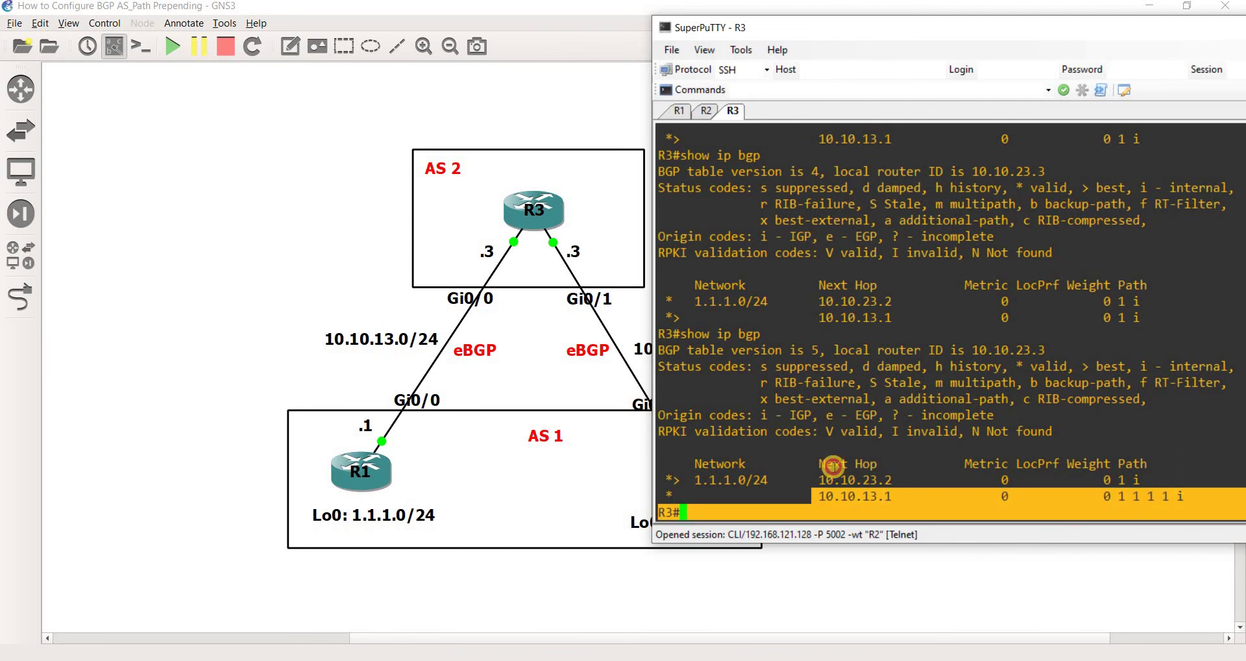
Step: Copy the 1.1.1.0/24 prefix from R3's BGP table and run "show ip bgp 1.1.1.0/24"
click(821, 464)
click(720, 482)
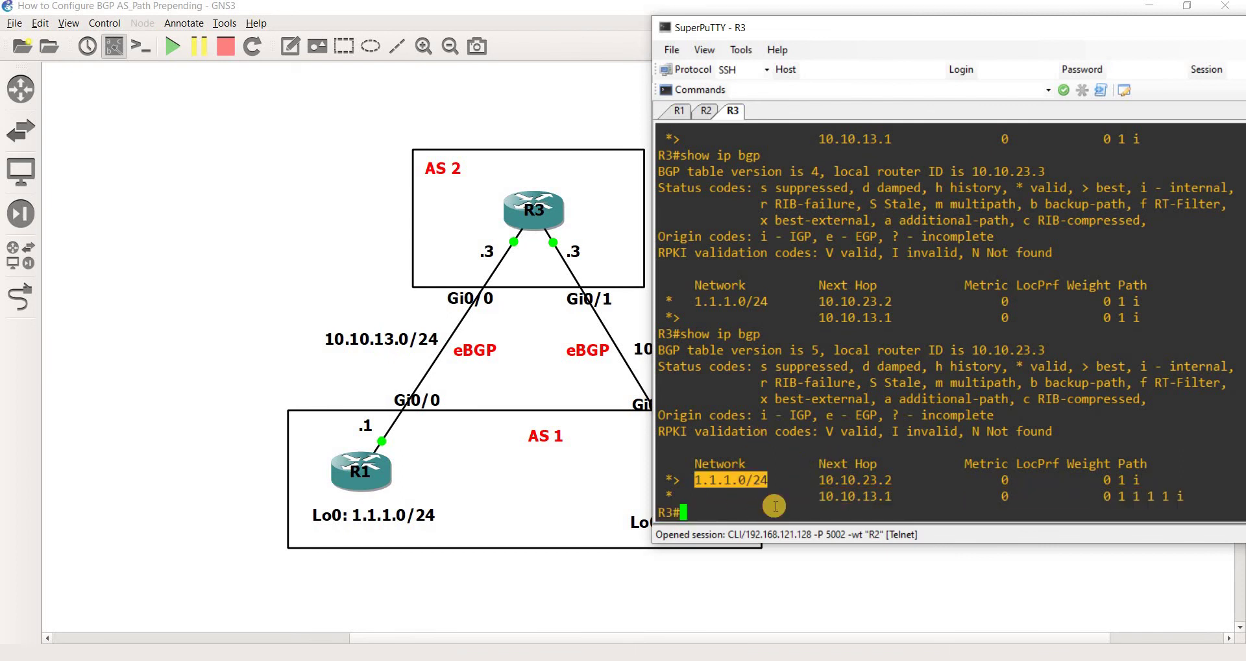
right_click(825, 475)
key(Return)
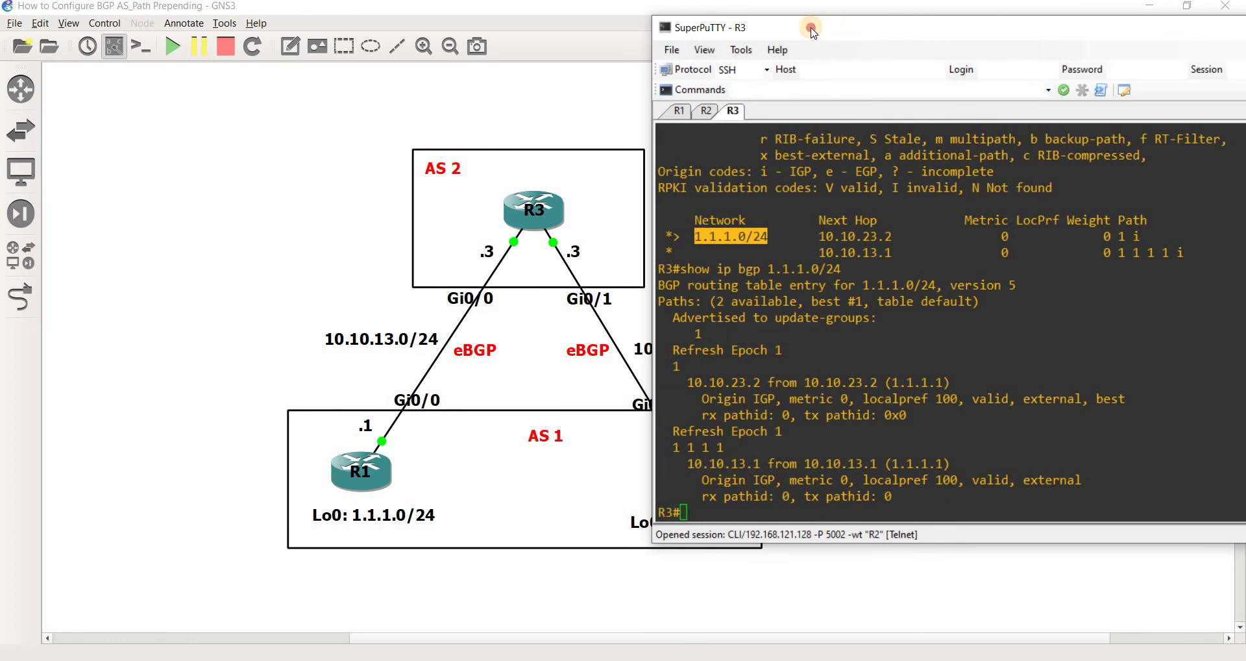
Step: Examine R3's detailed 1.1.1.0/24 output, highlighting the available paths, both path entries and the best-path marker
drag(812, 28, 767, 31)
drag(679, 305, 726, 305)
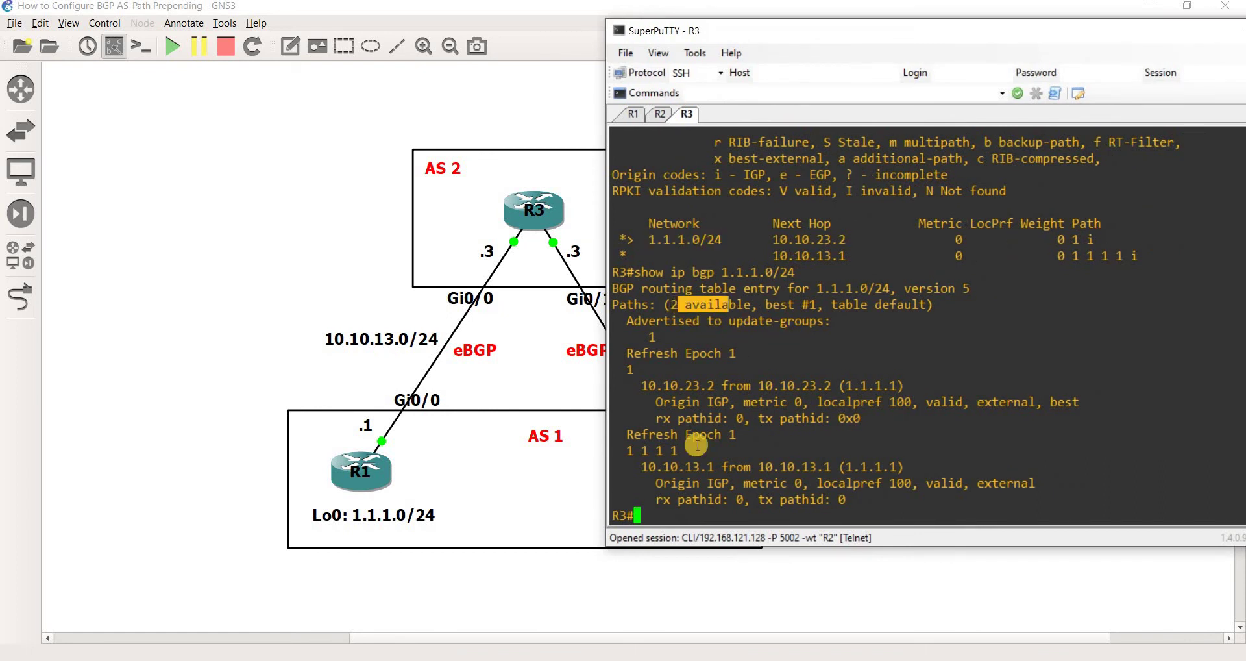
double_click(745, 273)
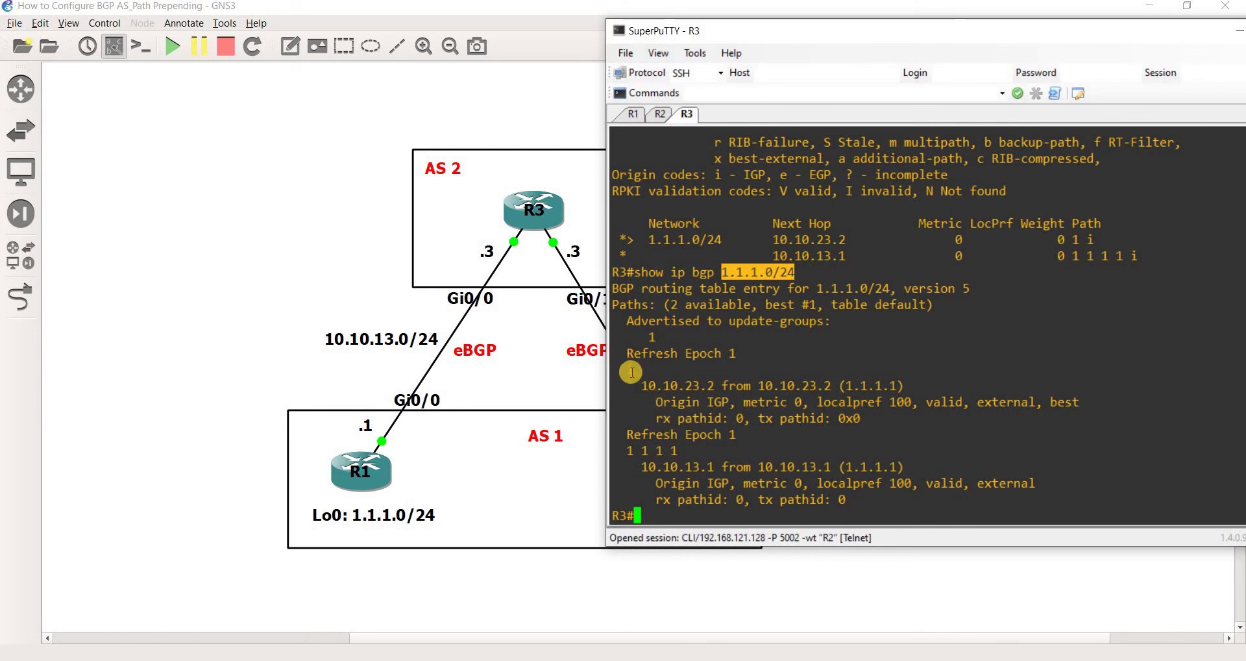
drag(627, 353, 880, 438)
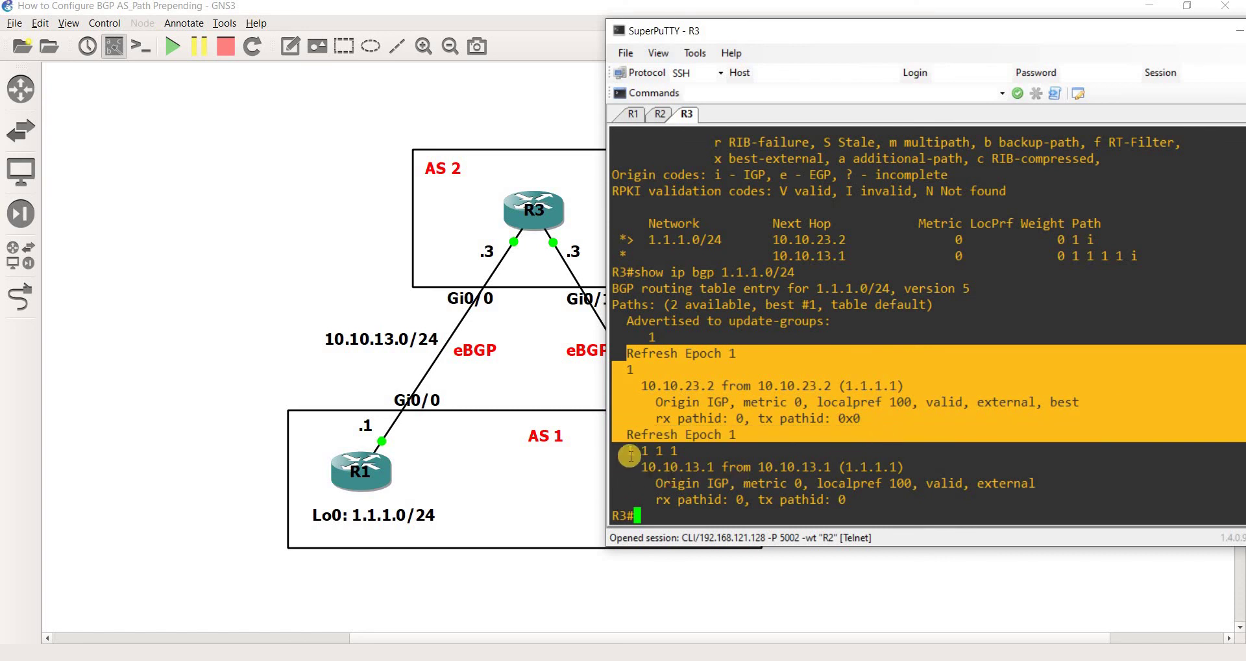
drag(627, 450, 862, 504)
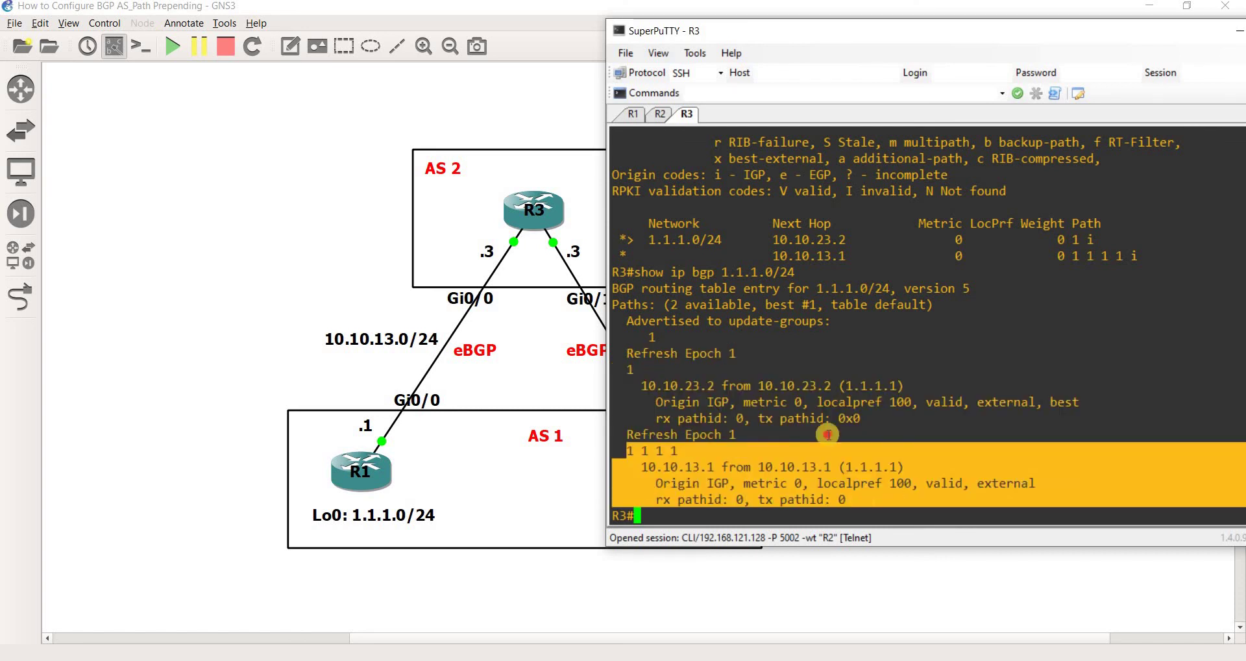
click(666, 375)
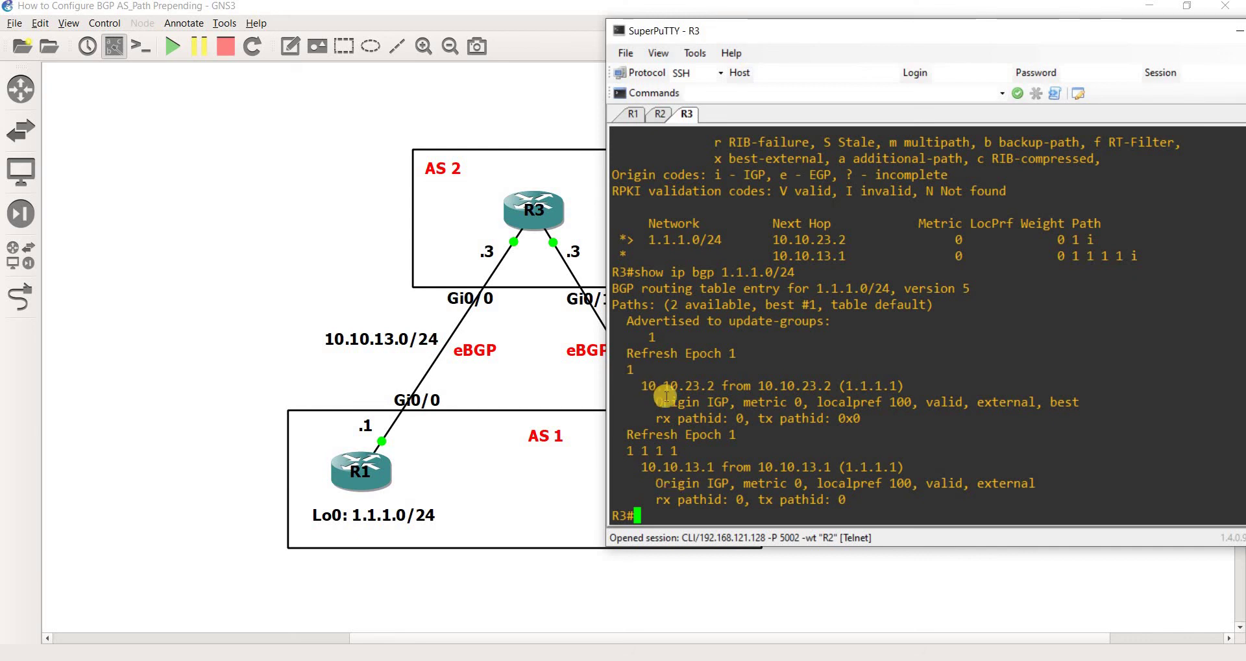
double_click(1069, 403)
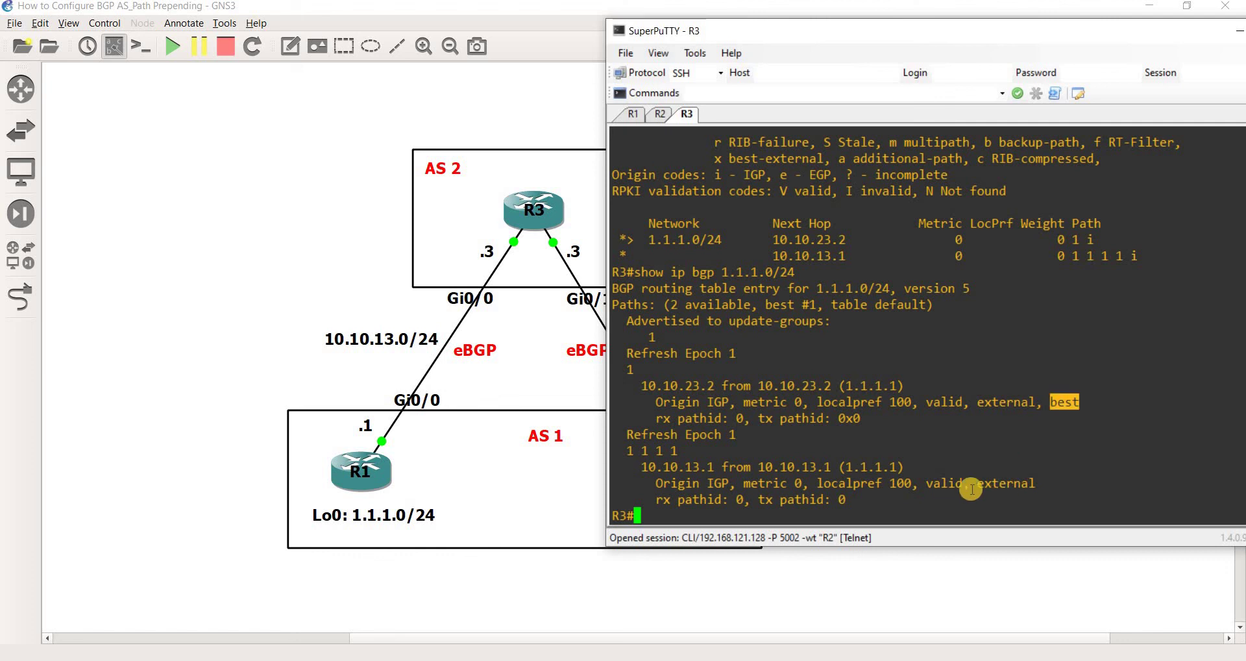
click(946, 443)
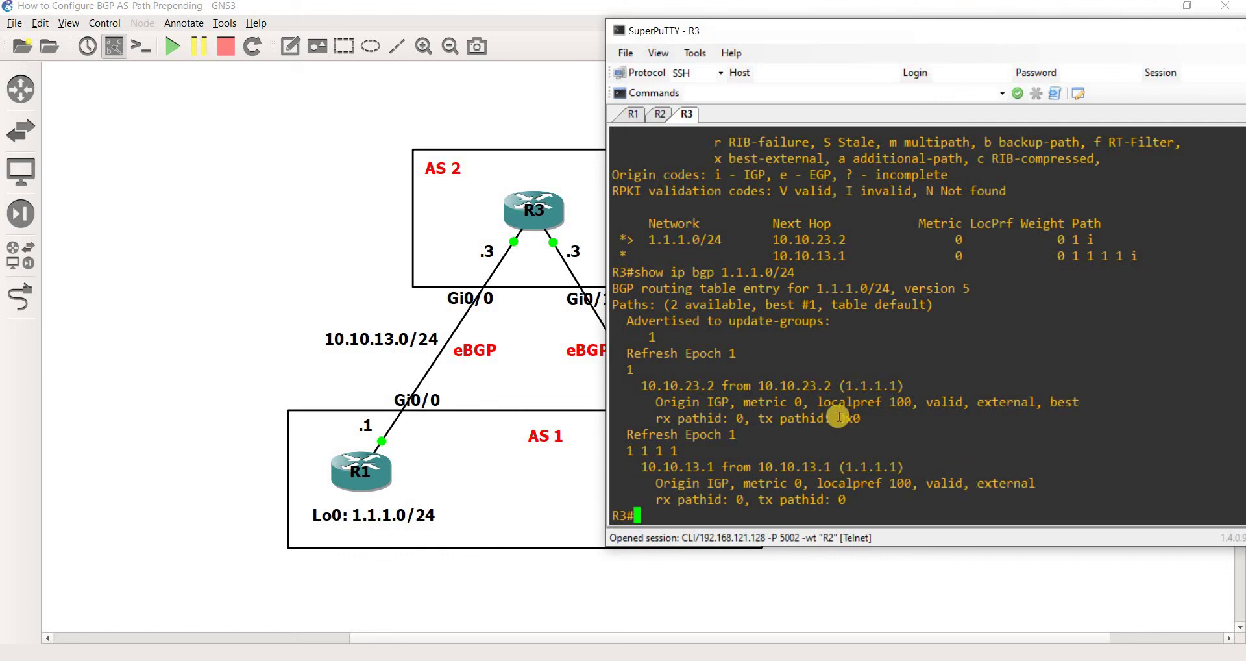
Step: Run "show ip route" on R3 and highlight the next hop of the BGP route to 1.1.1.0
key(Return)
text(show ip route)
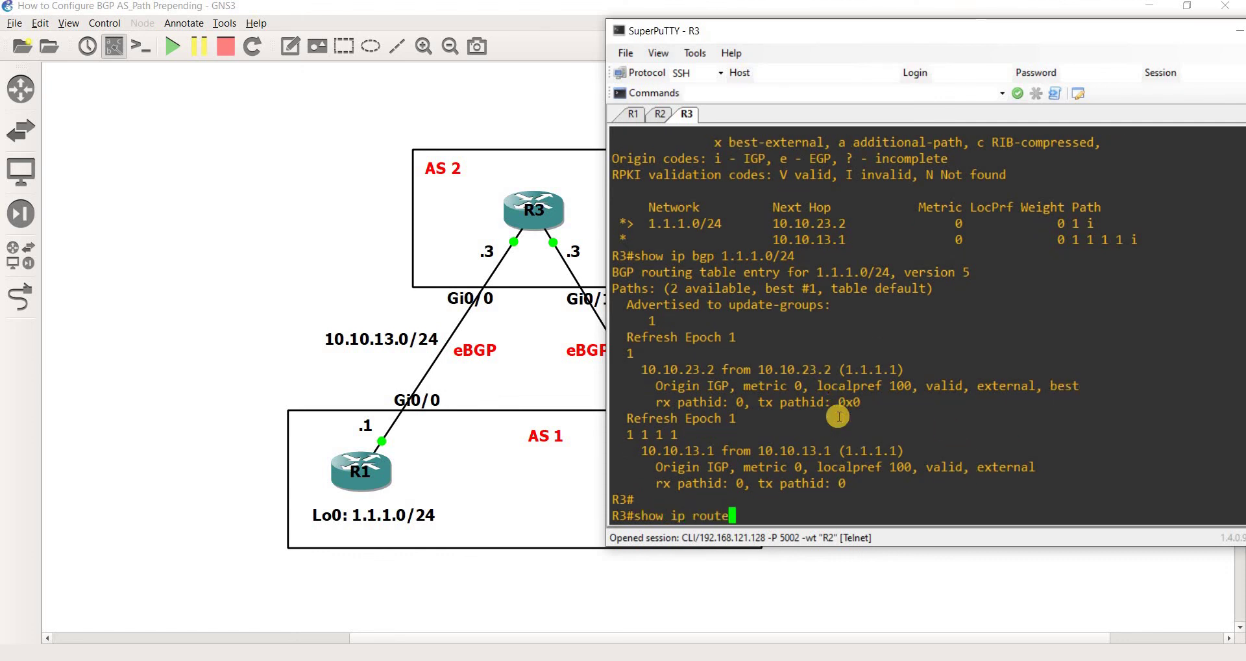
key(Return)
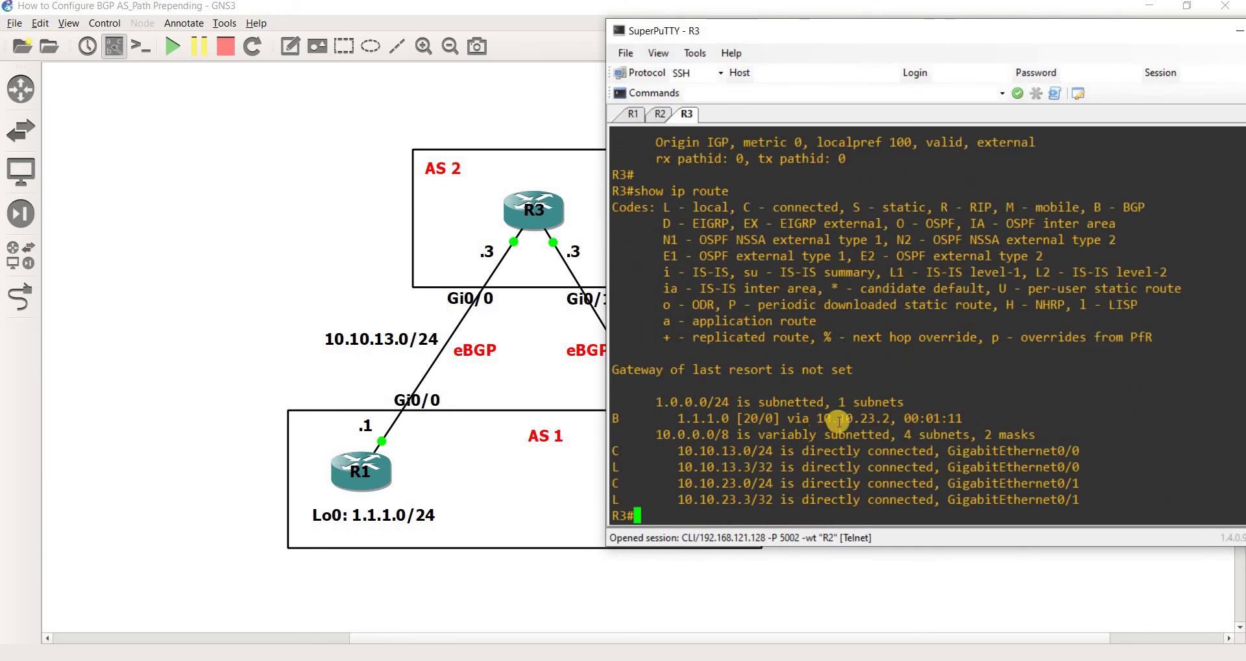
double_click(839, 419)
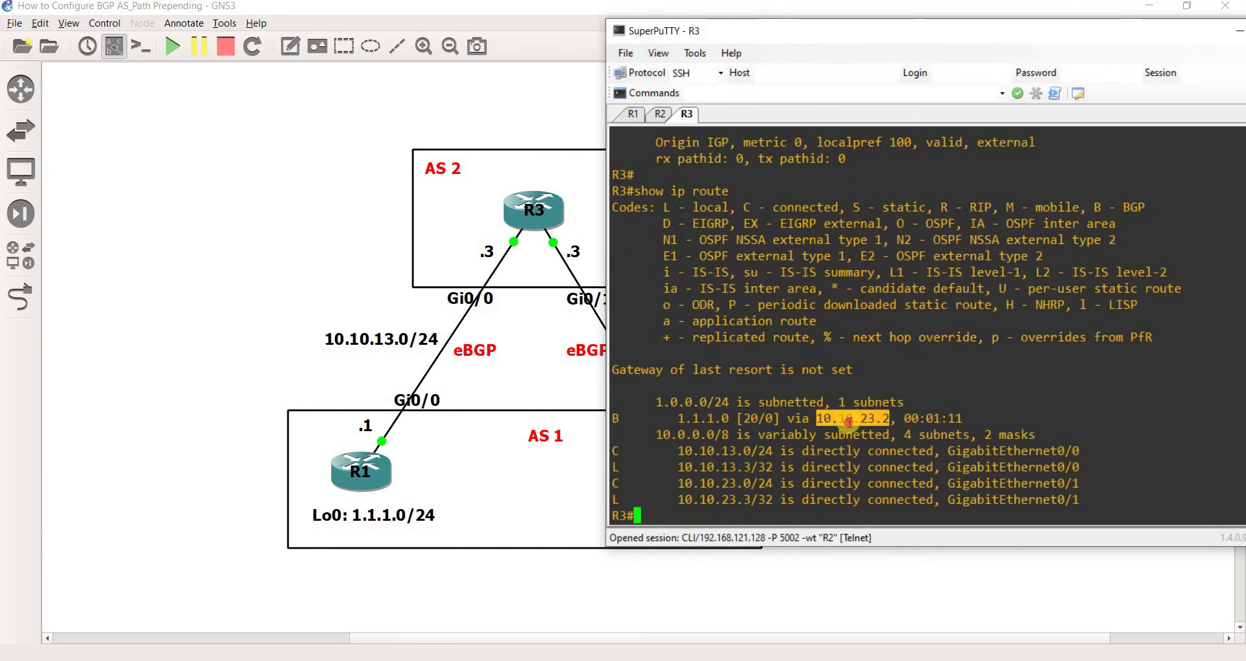
click(799, 285)
Step: Run "show ip bgp" on R1 to inspect its own BGP table
click(627, 115)
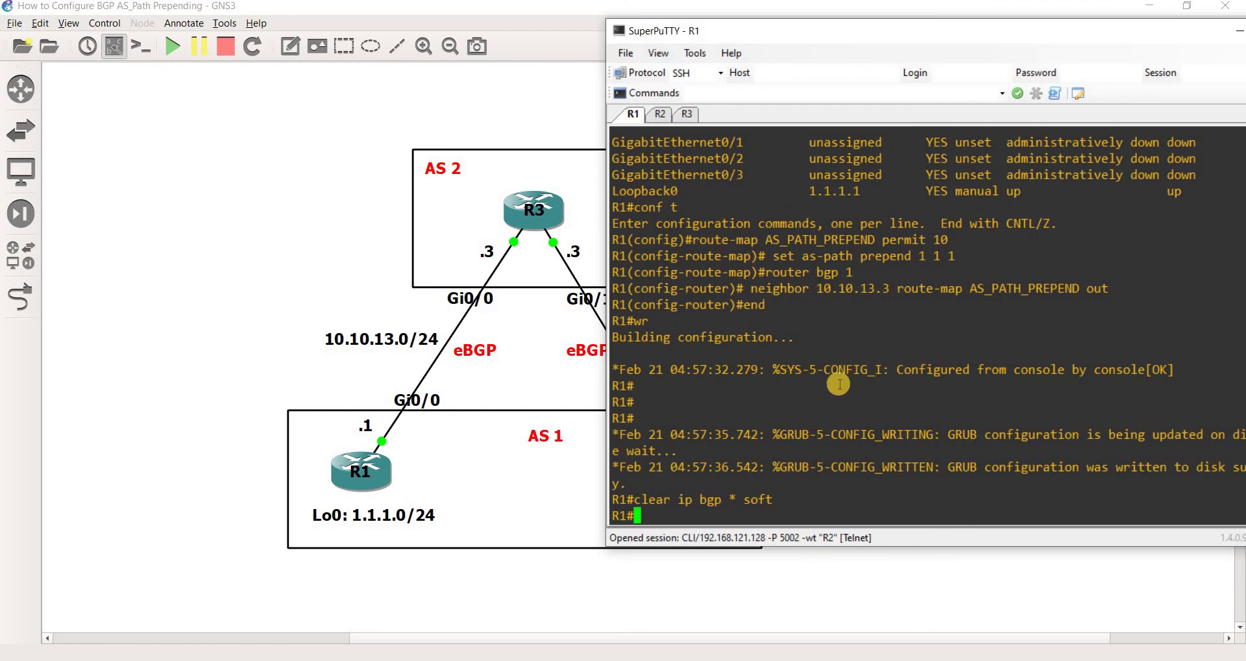
text(show ip bgp)
key(Return)
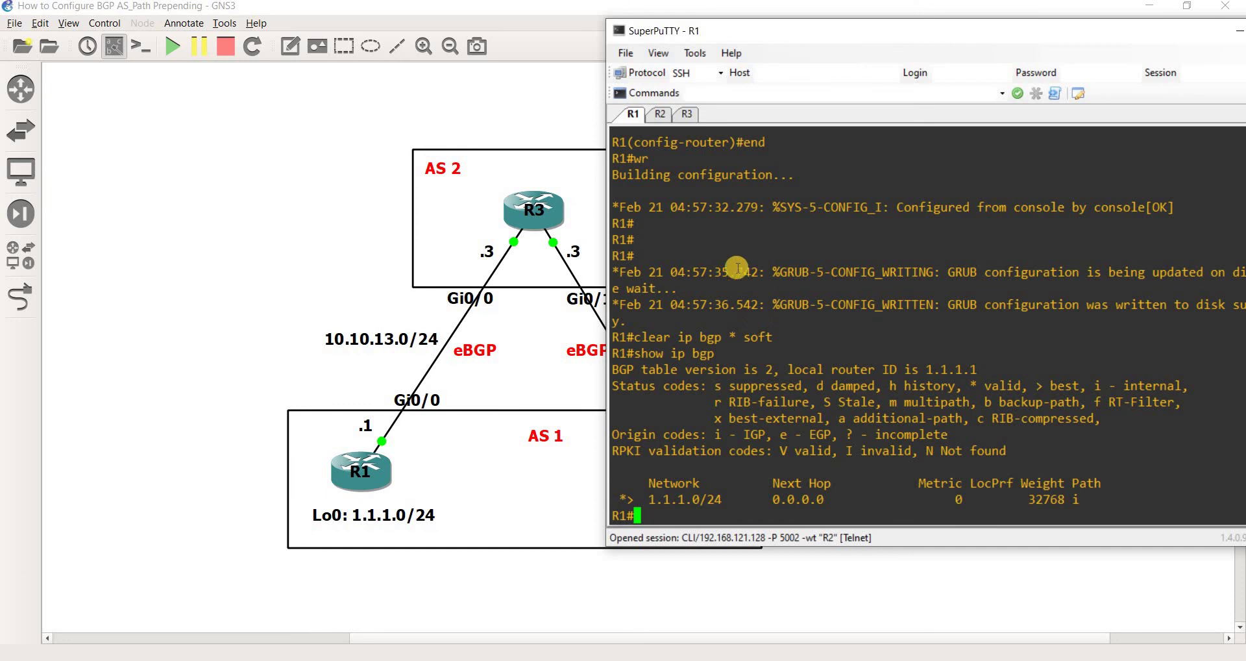
Step: Run "show ip route" and "show ip bgp" on R2 to inspect its routing and BGP tables
click(660, 114)
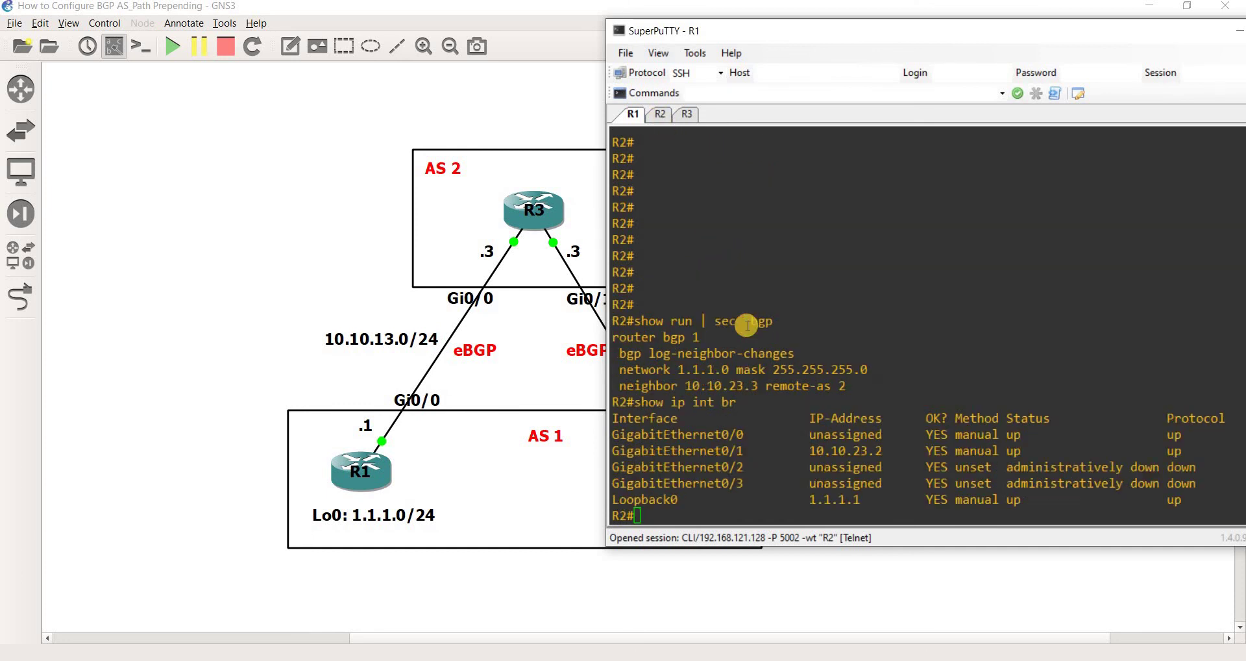
text(show ip route)
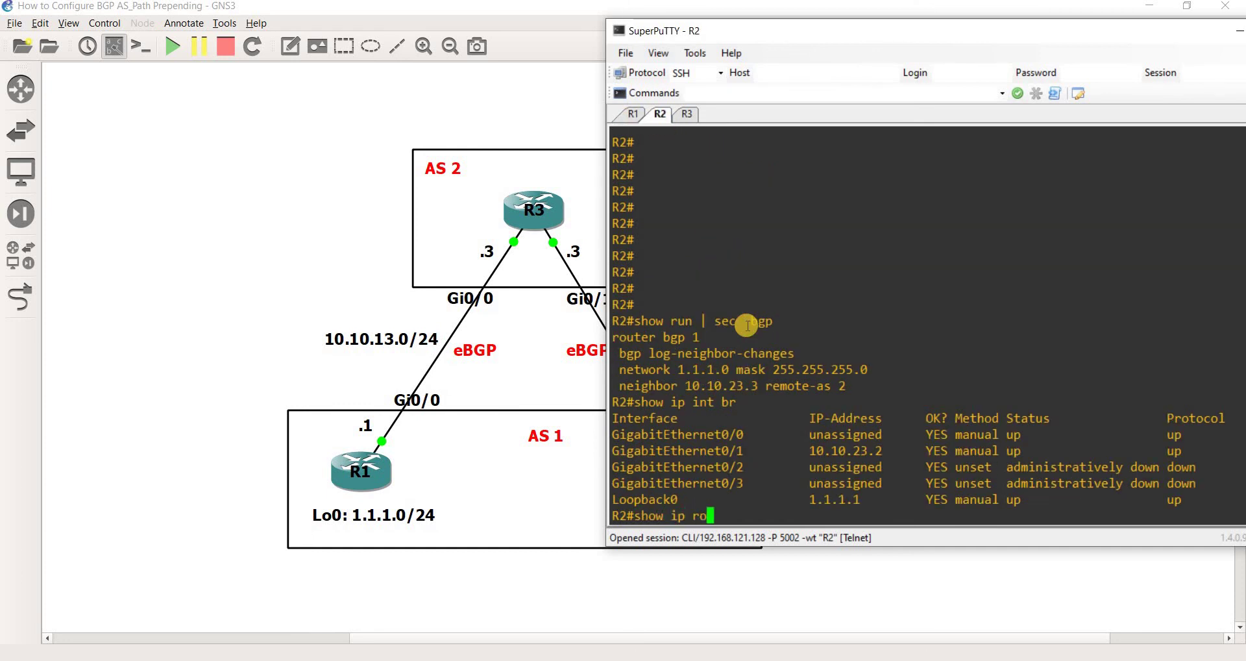
key(Return)
text(show ip bgp)
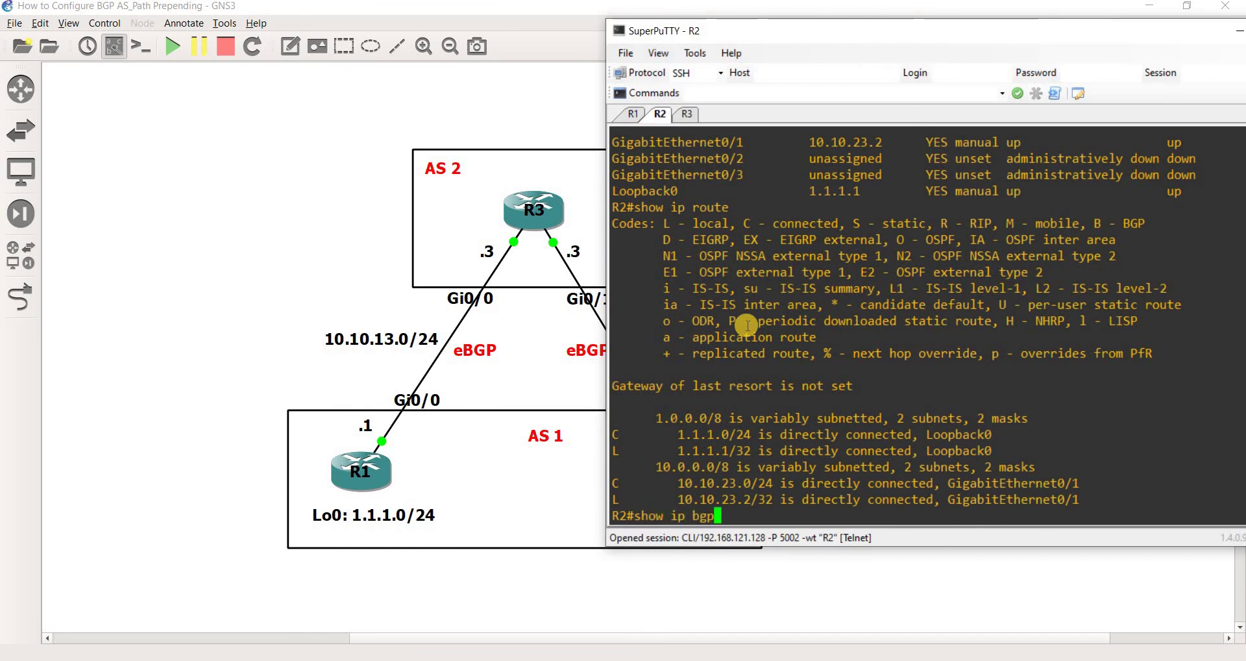
key(Return)
Step: Run "show ip route" on R1 to inspect its routing table
click(633, 114)
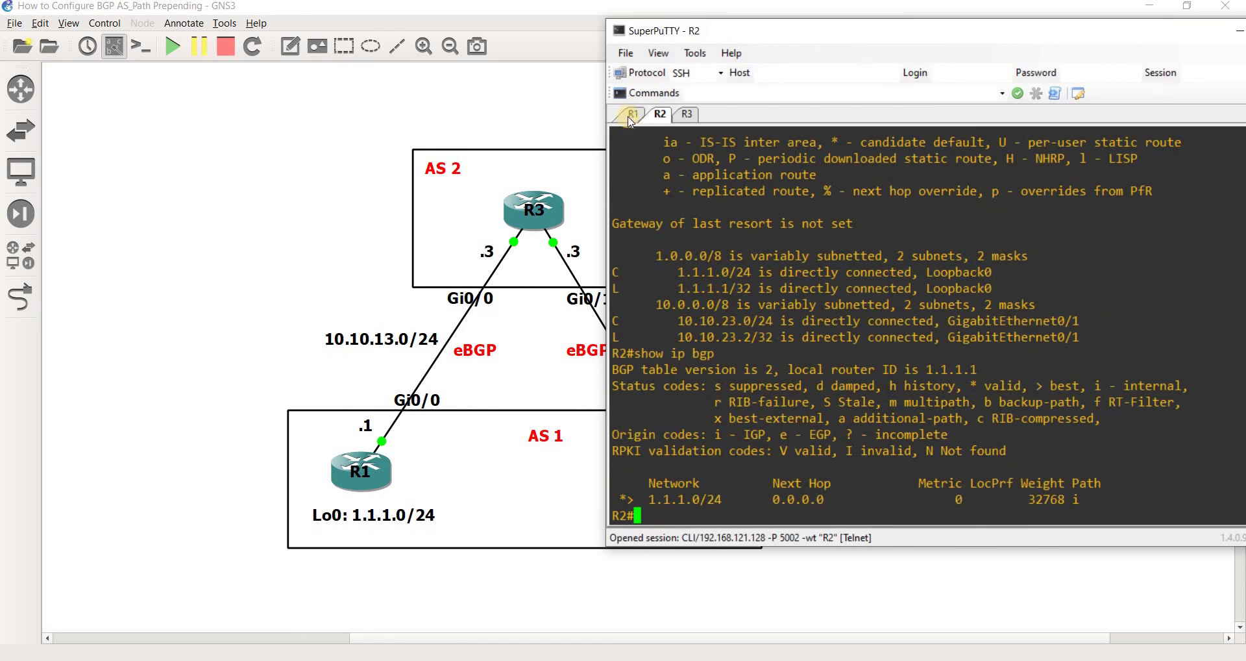
text(show ip route)
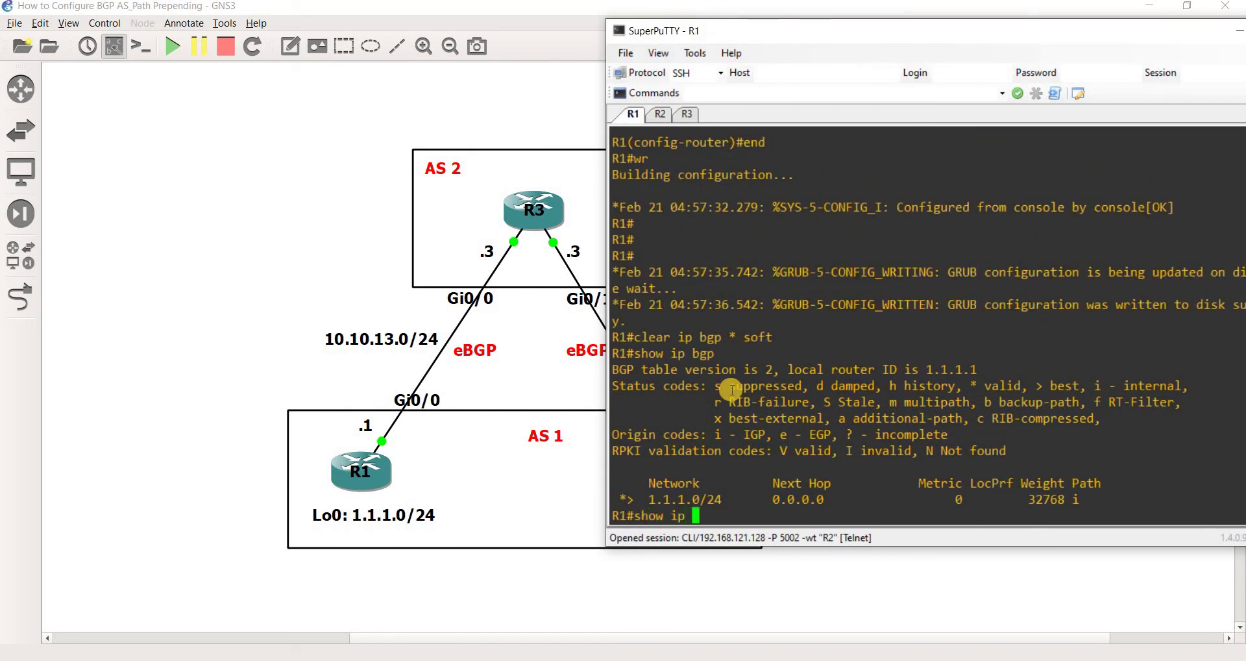
key(Return)
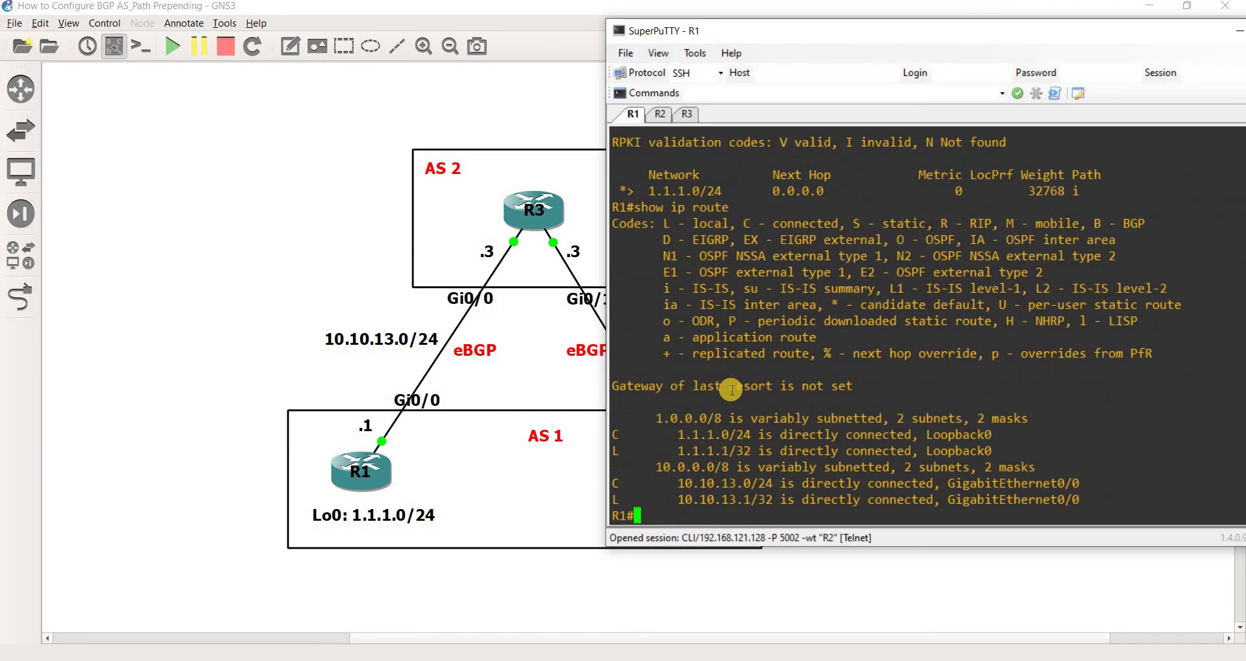
Step: Review the AS_PATH notes in Notepad++ against the GNS3 topology, returning to the notes at the end
key(alt+Tab)
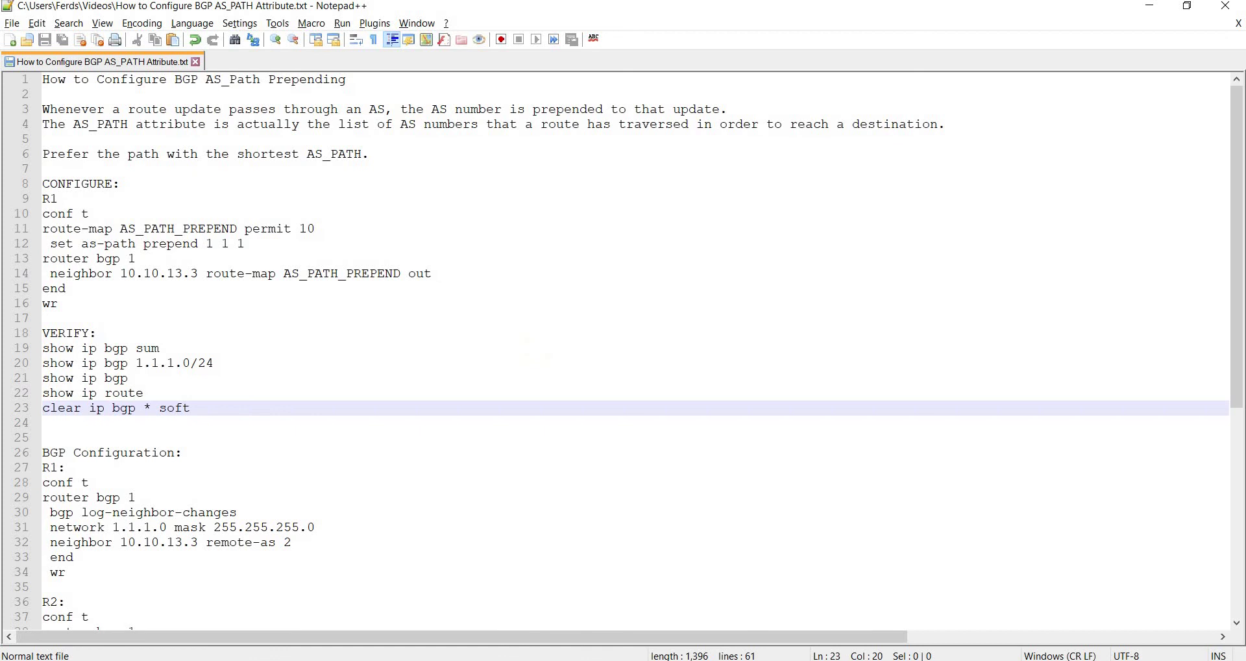
key(alt+Tab)
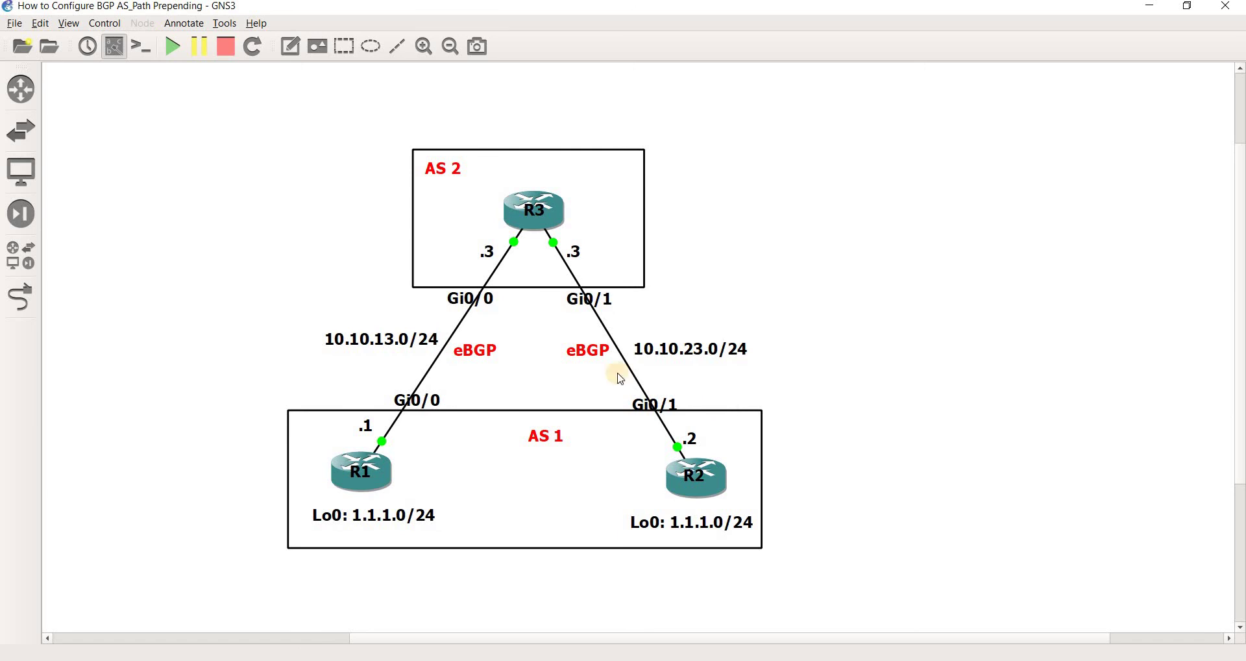
key(alt+Tab)
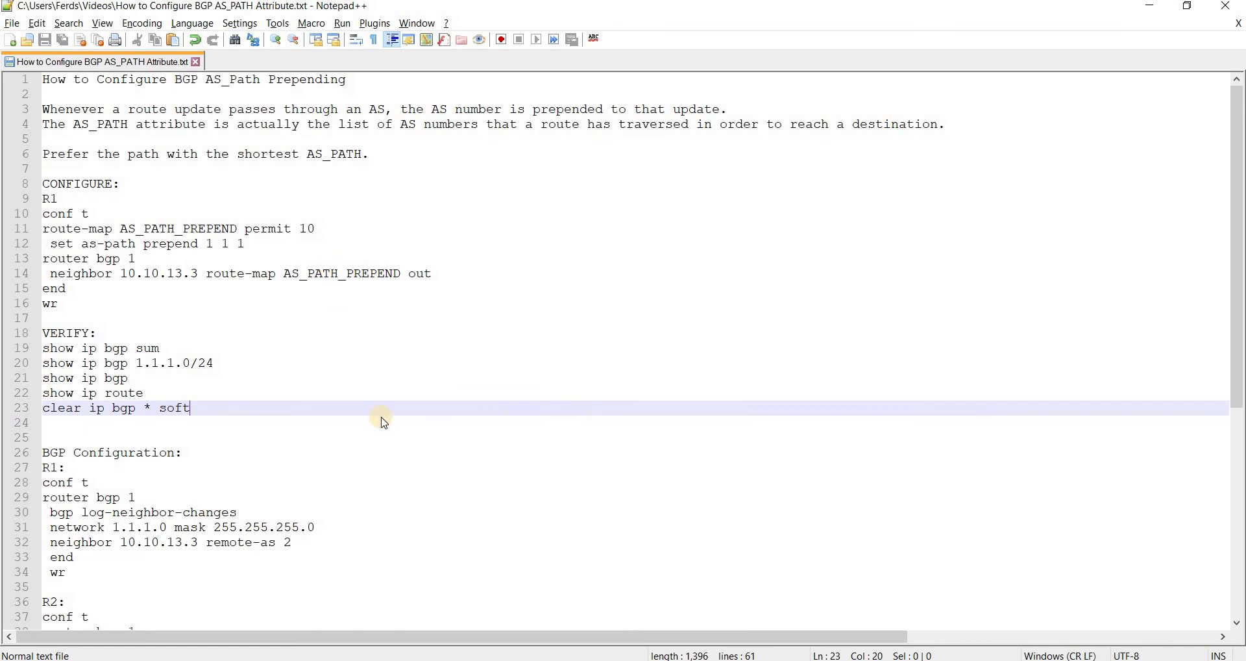
key(alt+Tab)
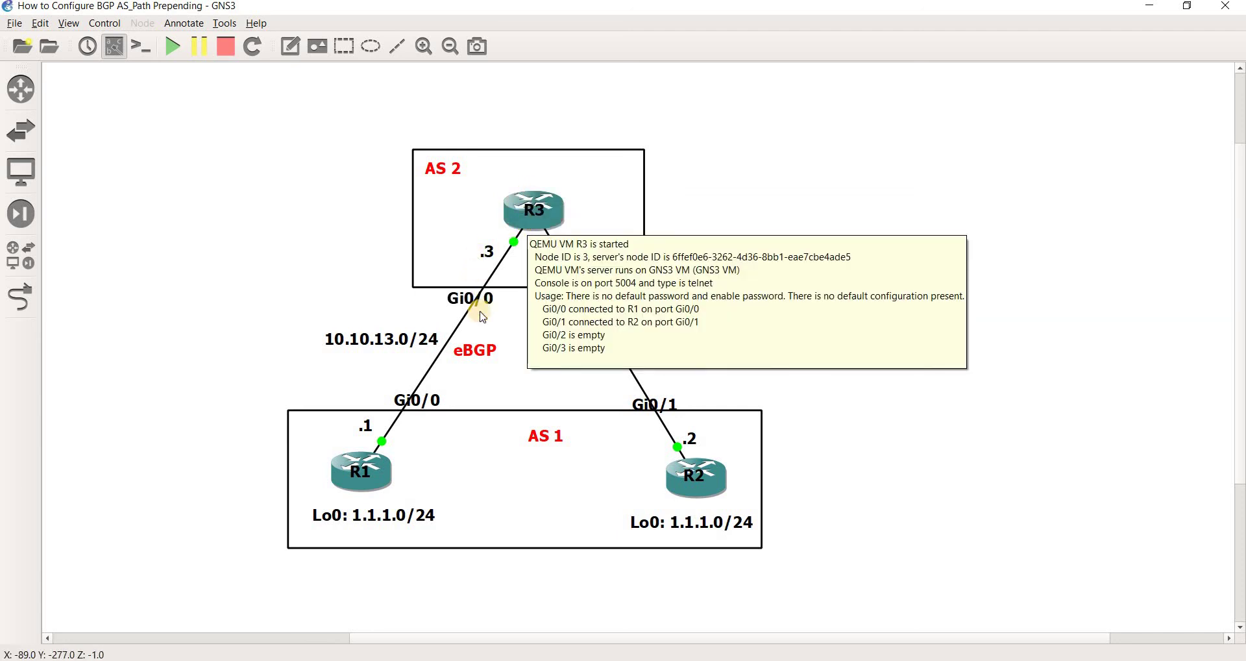
key(alt+Tab)
Step: Highlight the "1 1 1" prepend values and the "AS_PATH_PREPEND out" part of the neighbor command in the notes' CONFIGURE section
click(328, 283)
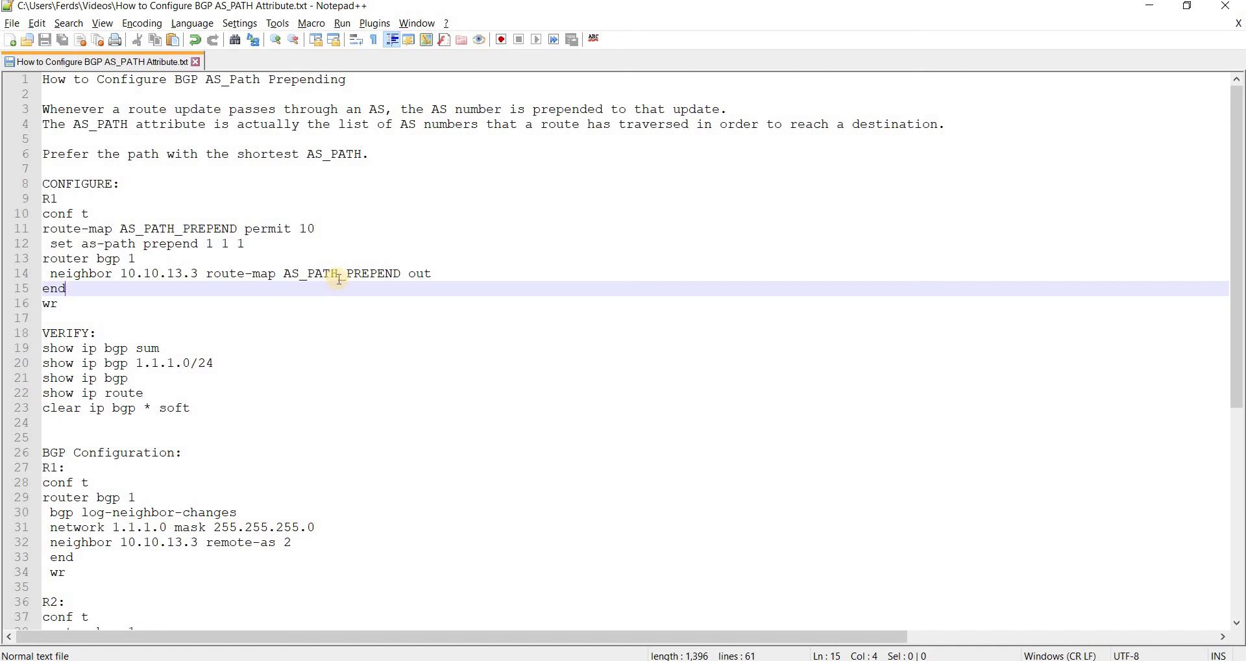
click(338, 277)
key(Up)
key(Up)
key(shift+Left)
key(shift+Left)
key(shift+Left)
key(shift+Left)
key(shift+Left)
key(shift+Left)
key(shift+Left)
key(shift+Left)
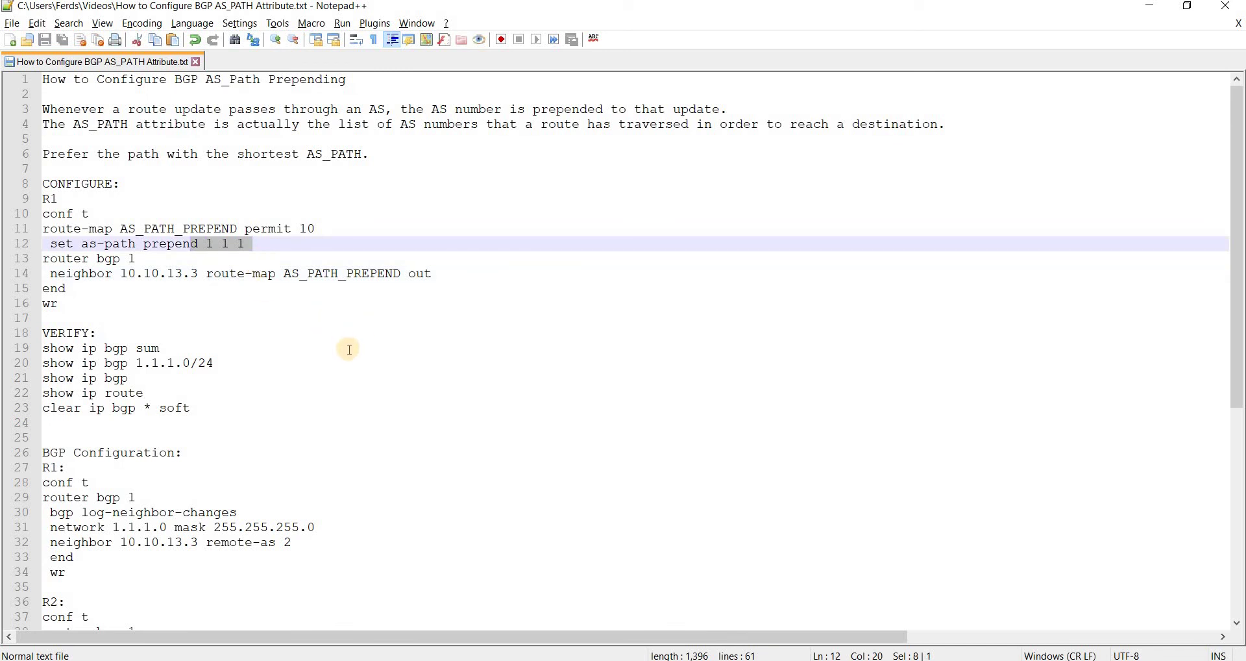
click(302, 289)
drag(429, 273, 291, 275)
click(419, 316)
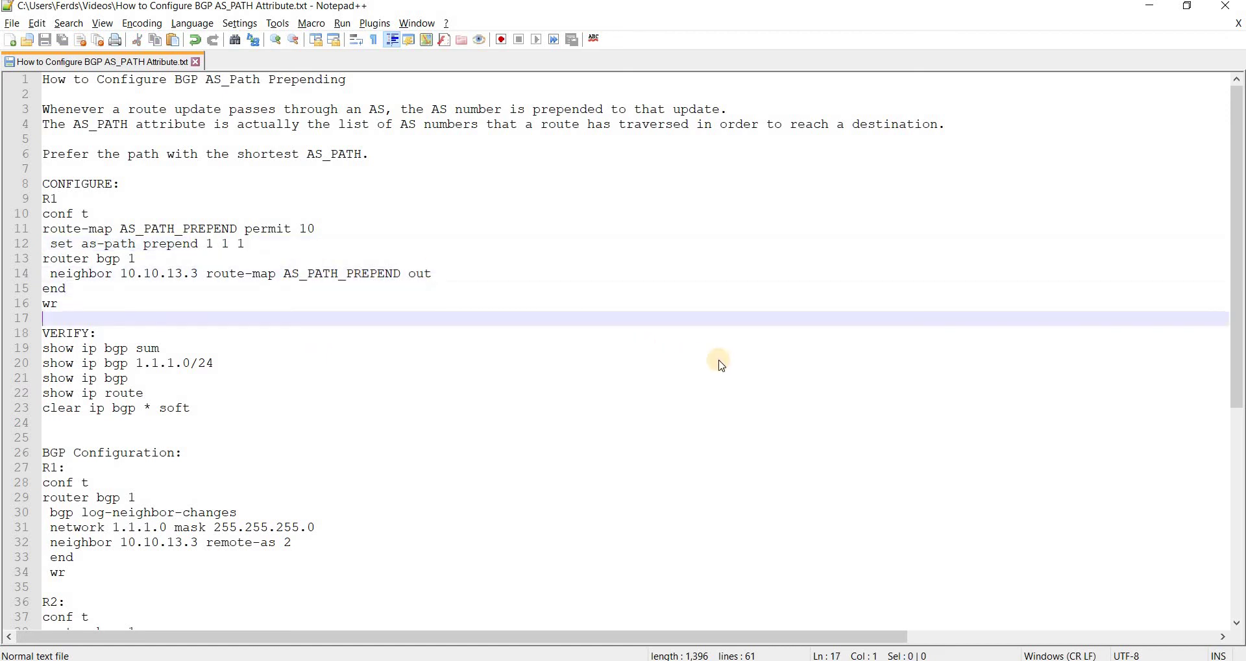
Step: Show the GNS3 topology once more and return to the AS_PATH notes in Notepad++
key(alt+Tab)
drag(684, 639, 633, 636)
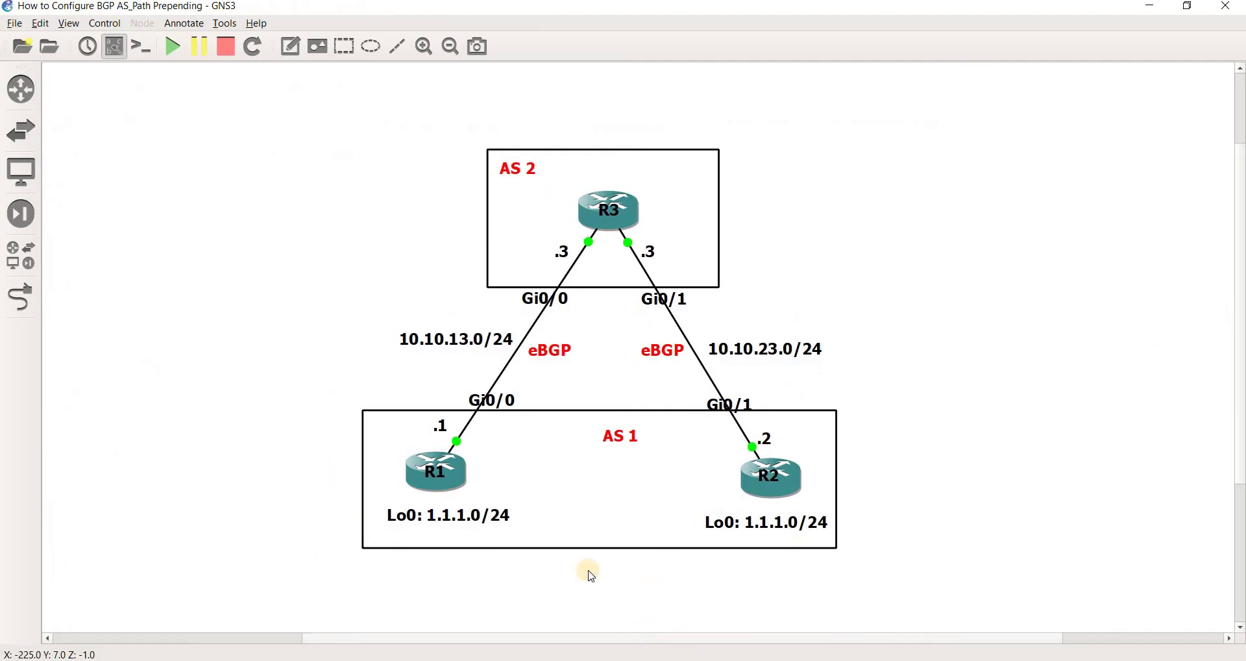
key(alt+Tab)
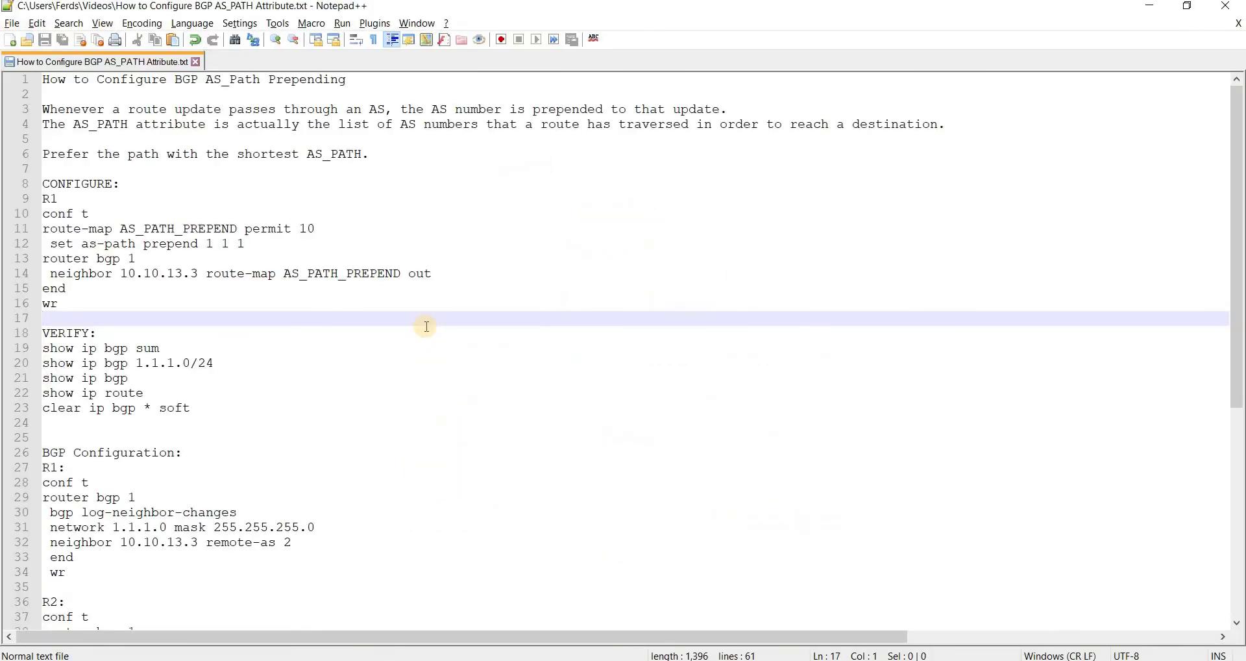